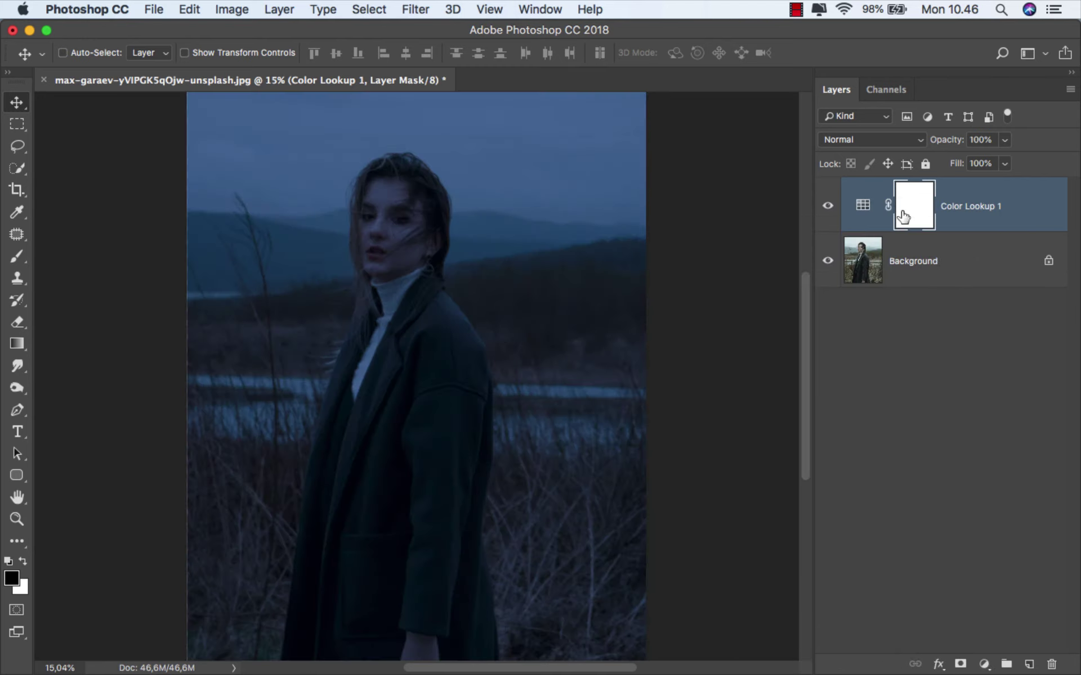
- Add a Levels adjustment layer above the Color Lookup layer and set its white input level to 185
{"action": "left_click", "coordinate": [961, 204]}
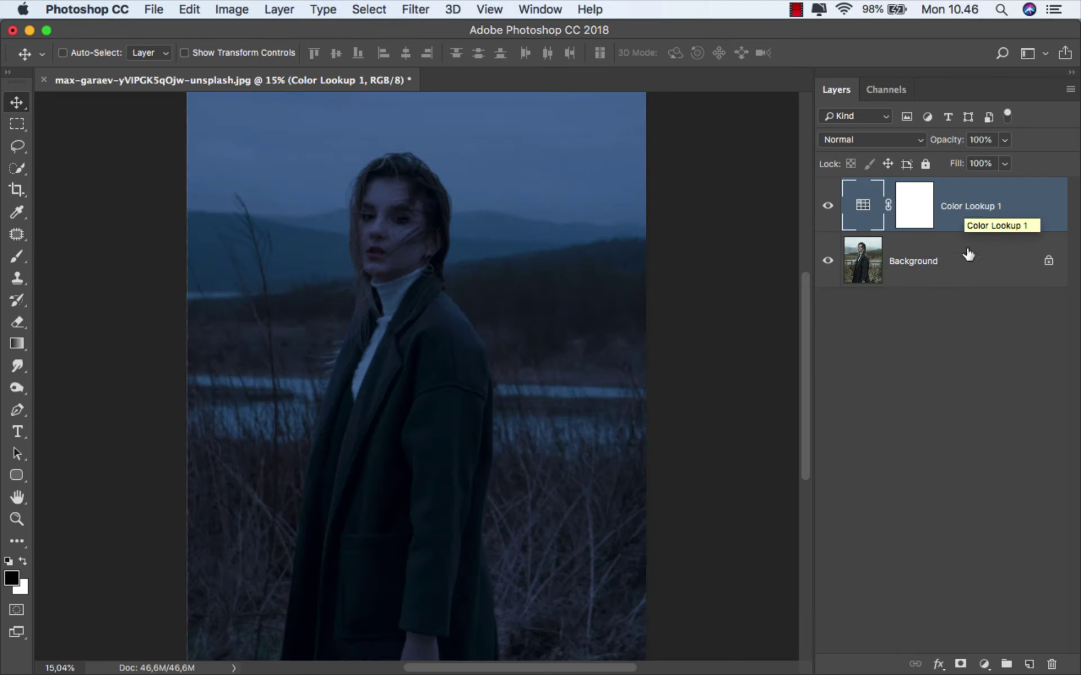
{"action": "left_click", "coordinate": [984, 664]}
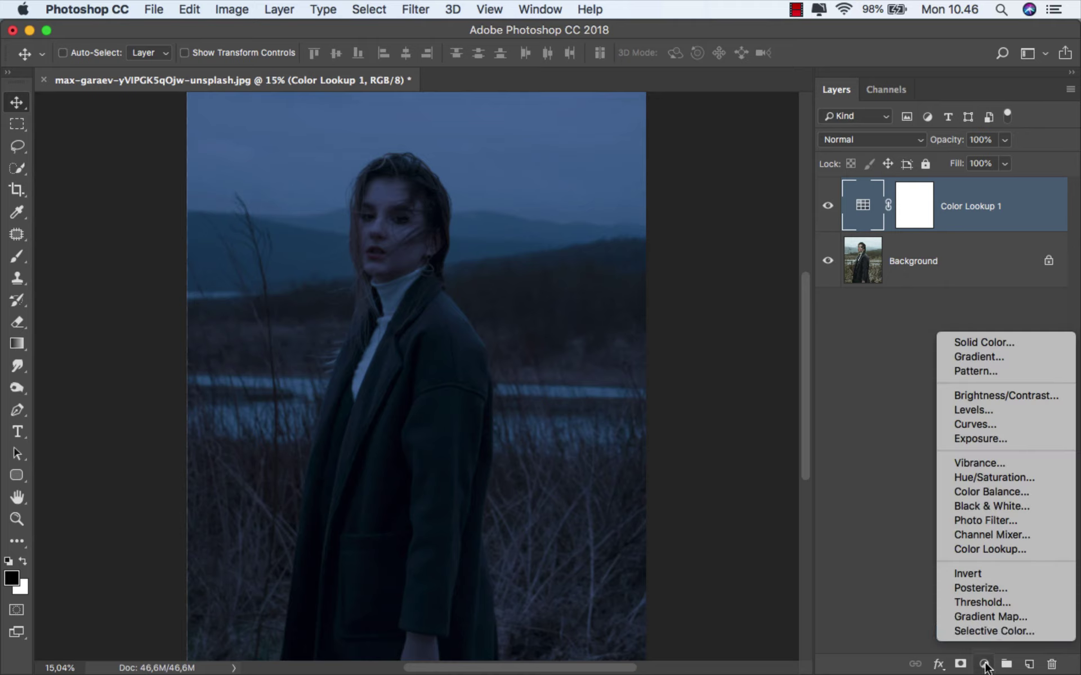
{"action": "left_click", "coordinate": [998, 411]}
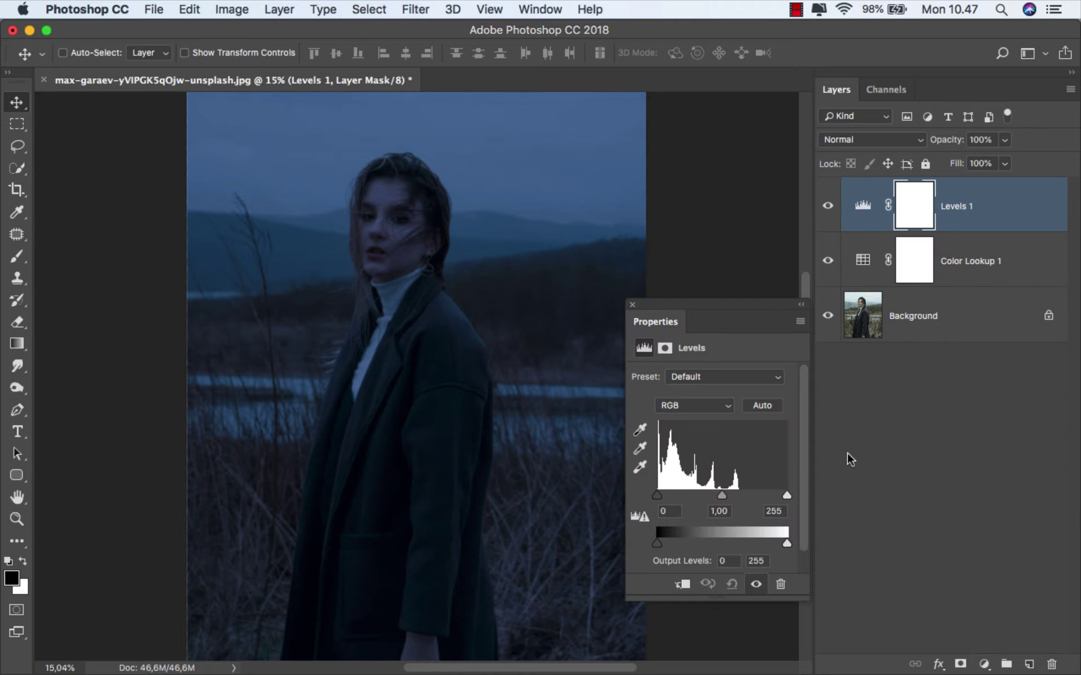
{"action": "left_click_drag", "start_coordinate": [787, 495], "coordinate": [757, 497]}
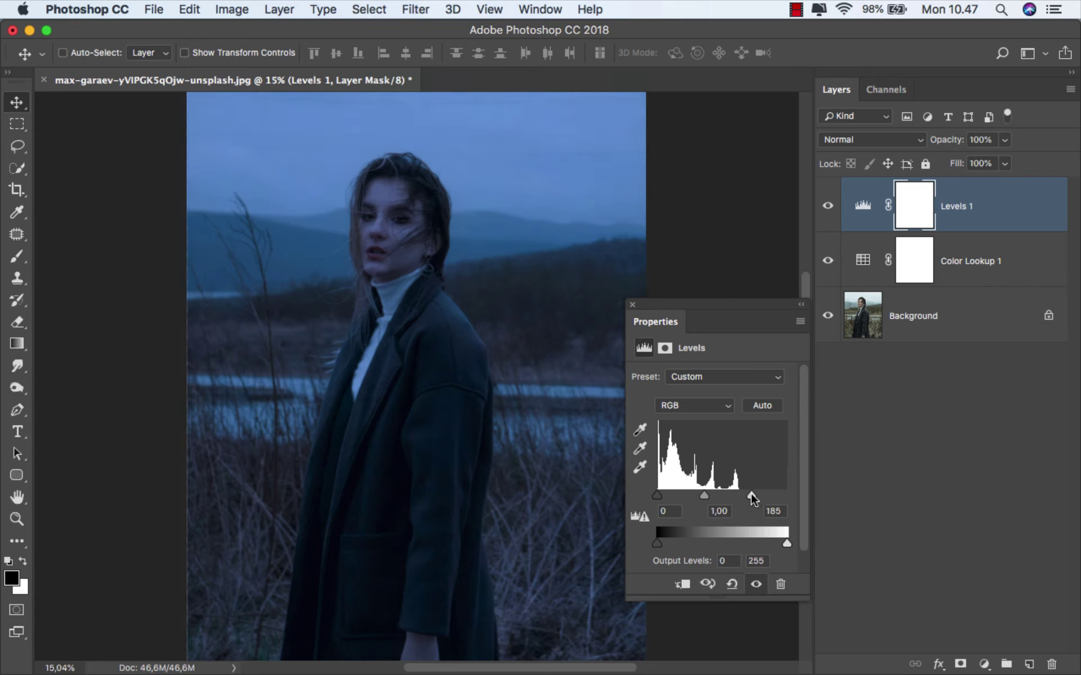
{"action": "left_click", "coordinate": [633, 305]}
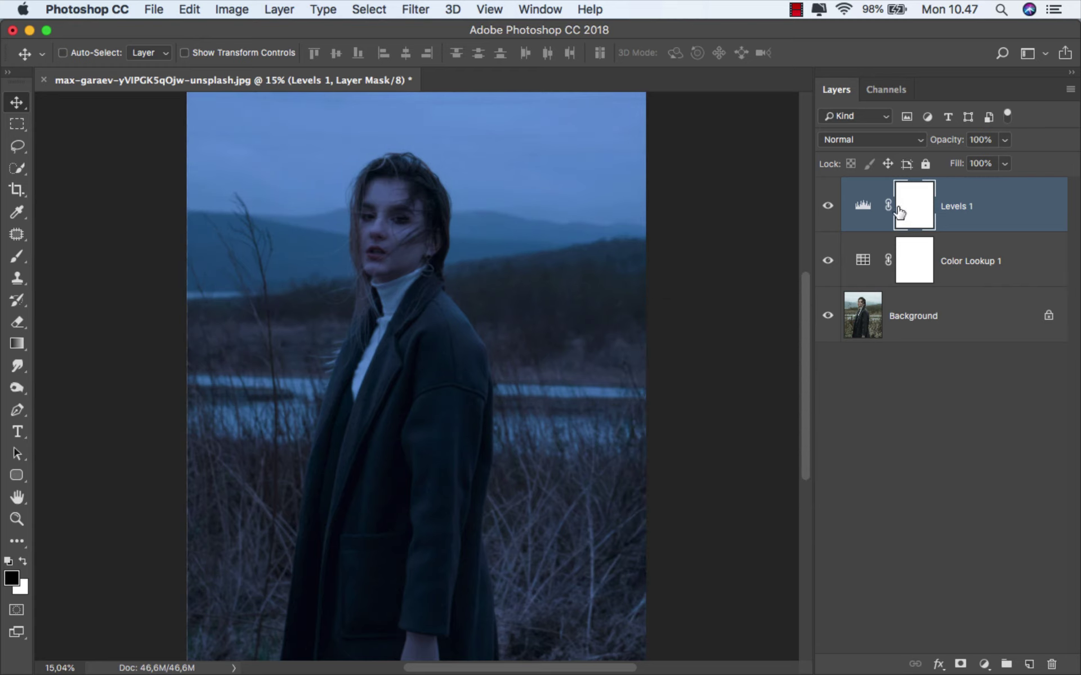
- Invert the Levels mask to black and set up a soft 175 px brush with white as the foreground color
{"action": "key", "text": "super+i"}
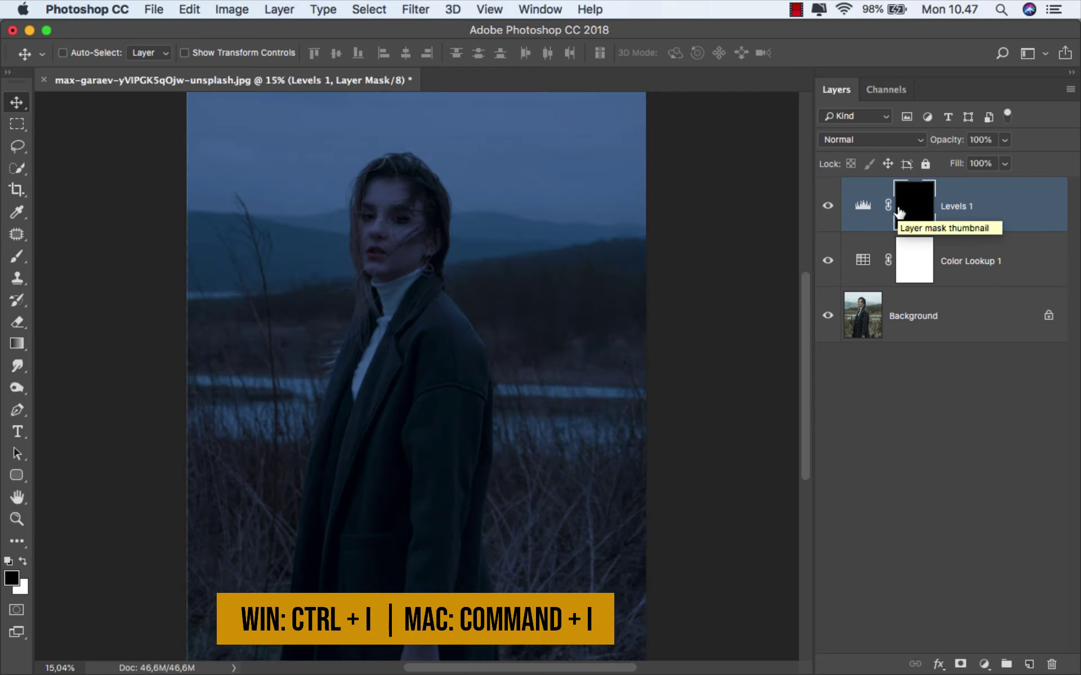
{"action": "left_click_drag", "start_coordinate": [17, 256], "coordinate": [85, 255]}
{"action": "right_click", "coordinate": [243, 249]}
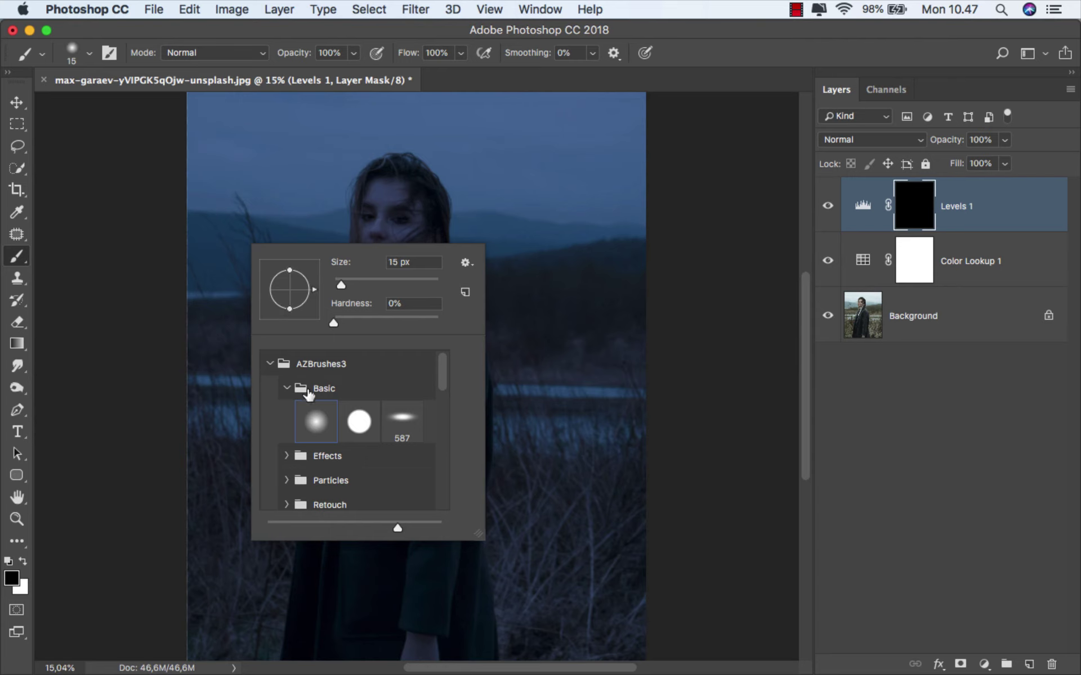
{"action": "left_click_drag", "start_coordinate": [407, 278], "coordinate": [405, 279]}
{"action": "left_click", "coordinate": [22, 565]}
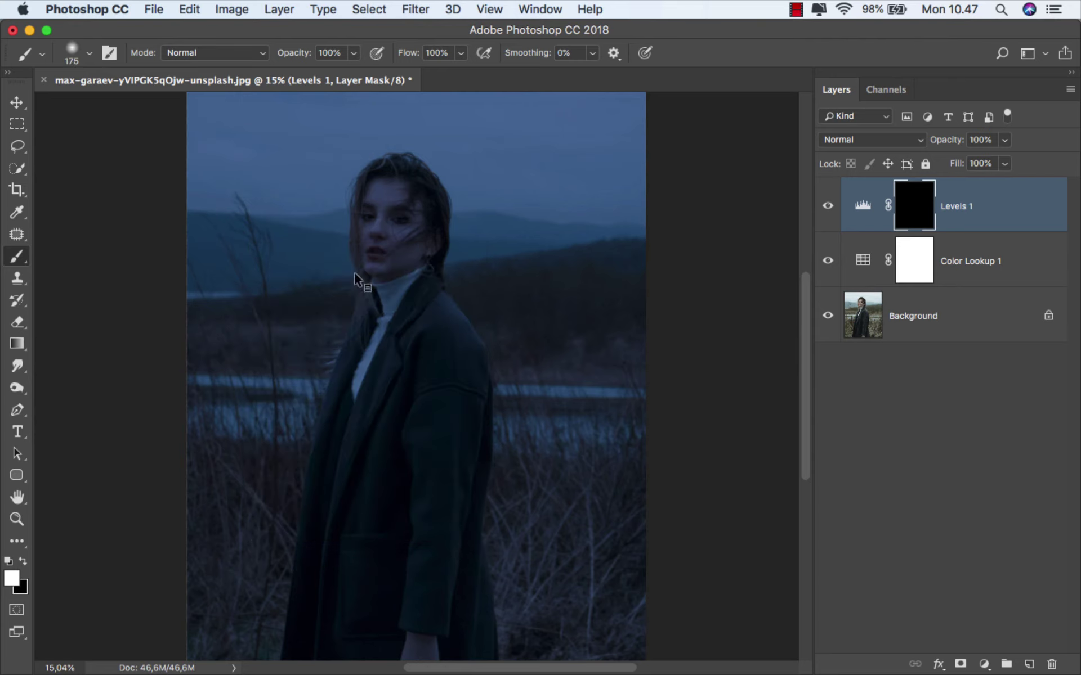
- Enlarge the brush to 486 px and paint white on the Levels mask over the woman's face, neck and sweater
{"action": "left_click_drag", "start_coordinate": [357, 248], "coordinate": [394, 248]}
{"action": "scroll", "coordinate": [392, 191], "scroll_direction": "up", "scroll_amount": 3}
{"action": "left_click_drag", "start_coordinate": [392, 191], "coordinate": [405, 186]}
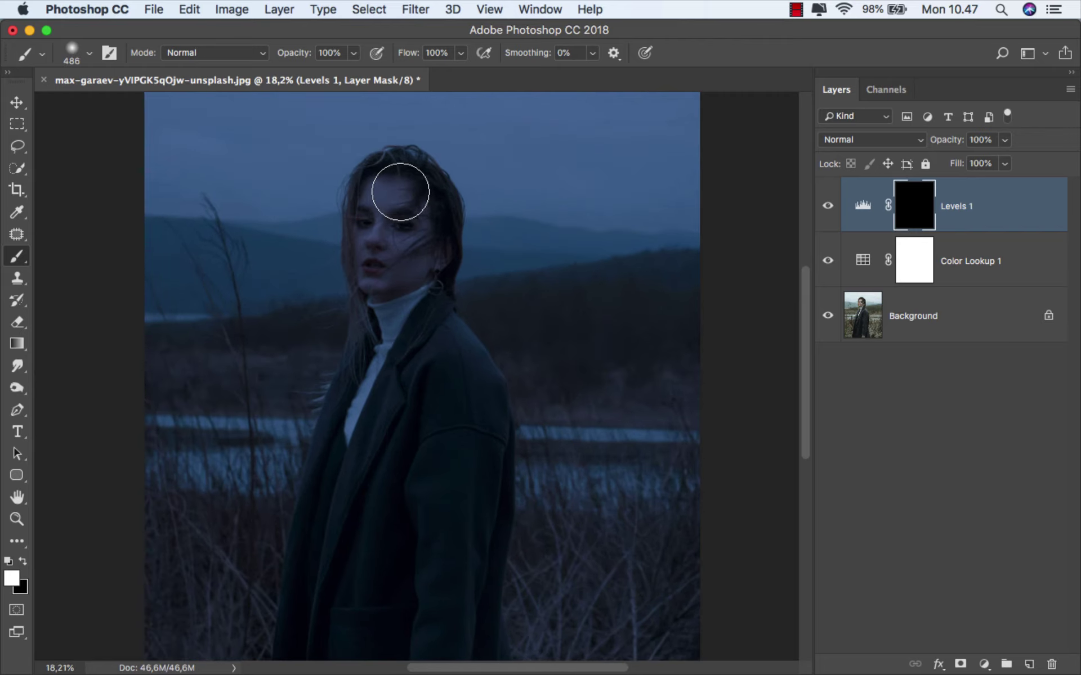
{"action": "left_click", "coordinate": [383, 257]}
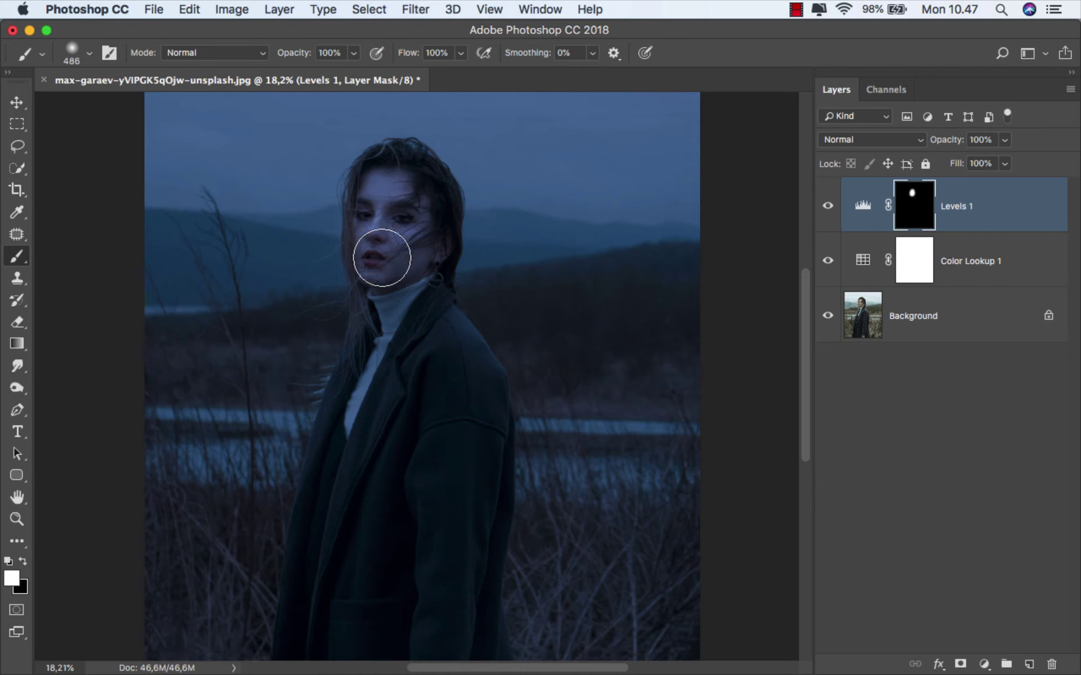
{"action": "scroll", "coordinate": [390, 251], "scroll_direction": "down", "scroll_amount": 2}
{"action": "left_click_drag", "start_coordinate": [390, 319], "coordinate": [355, 400]}
{"action": "scroll", "coordinate": [360, 394], "scroll_direction": "down", "scroll_amount": 3}
{"action": "scroll", "coordinate": [399, 325], "scroll_direction": "up", "scroll_amount": 1}
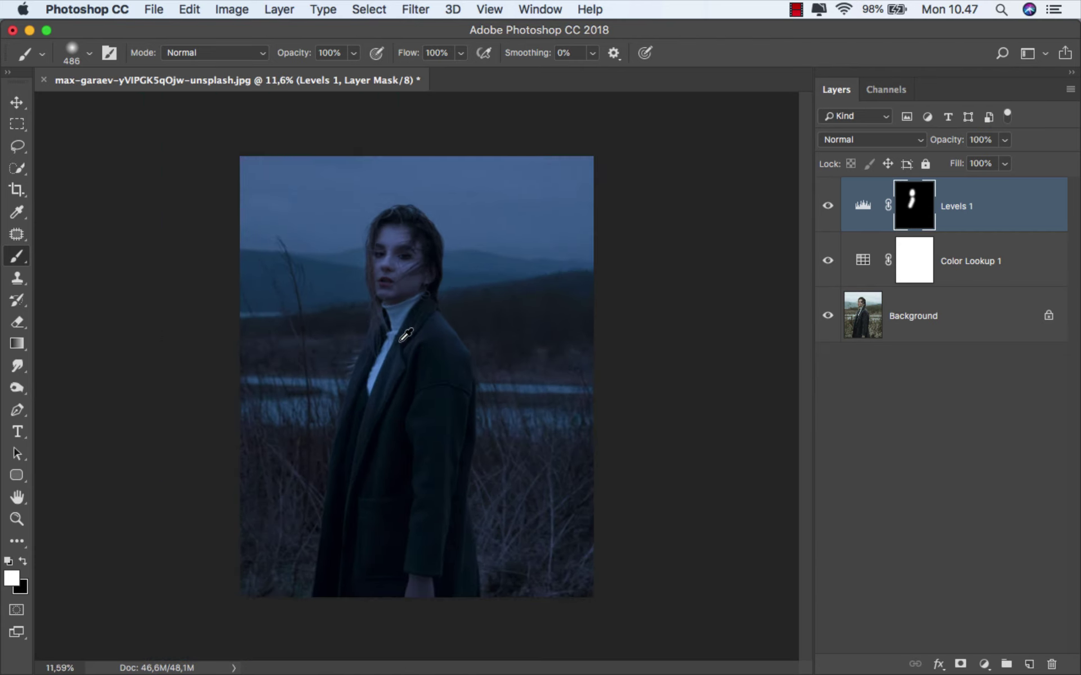
- Paint the woman's coat white on the Levels mask with a 557 px brush and compare with the Levels layer hidden and shown
{"action": "left_click_drag", "start_coordinate": [401, 332], "coordinate": [414, 345]}
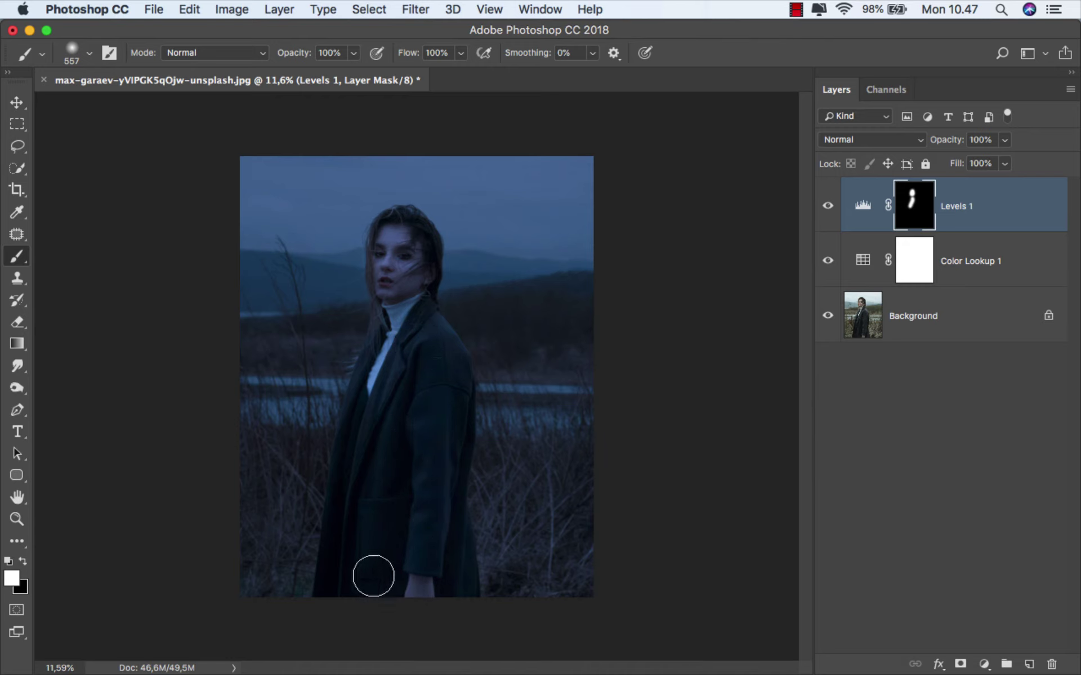
{"action": "mouse_move", "coordinate": [371, 441]}
{"action": "left_mouse_down"}
{"action": "mouse_move", "coordinate": [337, 579]}
{"action": "mouse_move", "coordinate": [346, 594]}
{"action": "left_mouse_up"}
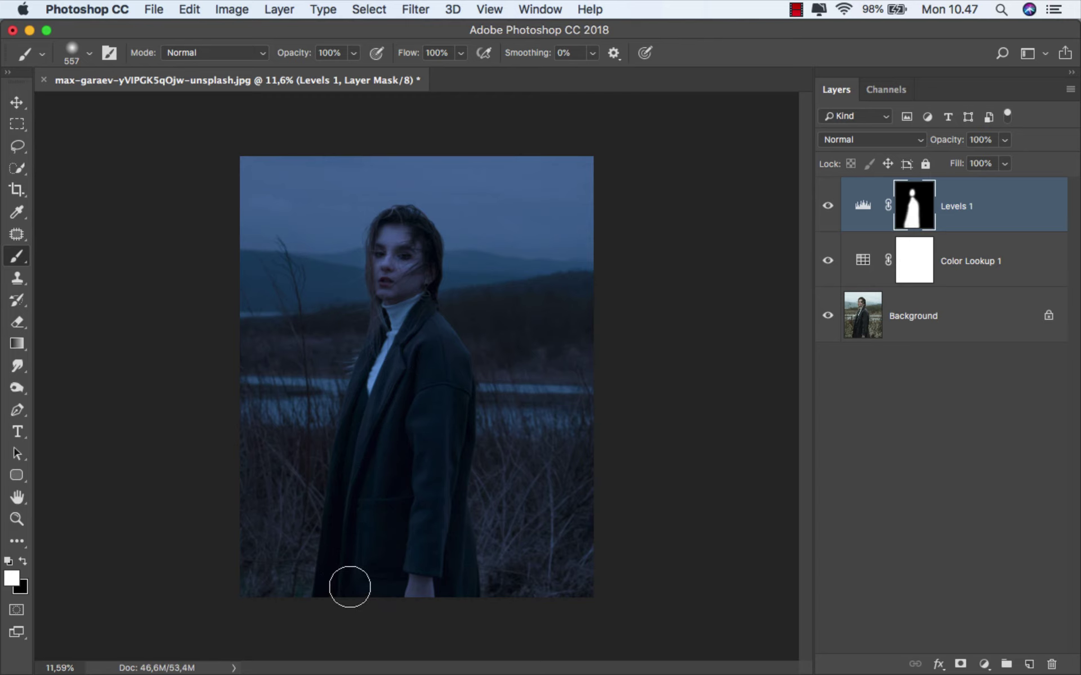
{"action": "scroll", "coordinate": [397, 302], "scroll_direction": "up", "scroll_amount": 3}
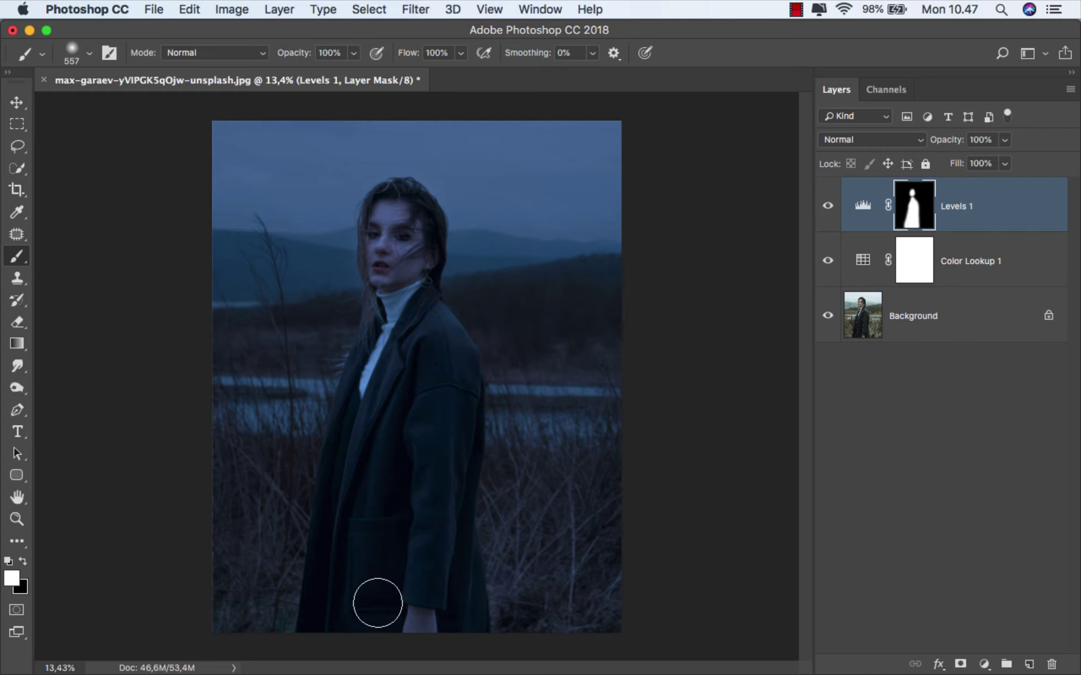
{"action": "scroll", "coordinate": [439, 459], "scroll_direction": "up", "scroll_amount": 1}
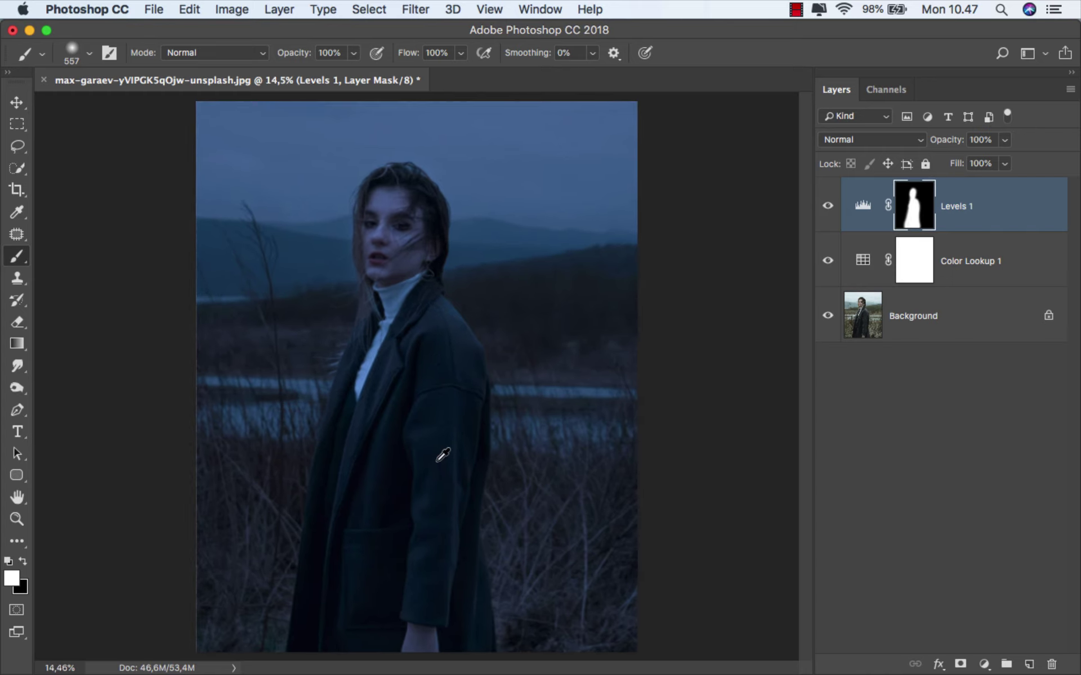
{"action": "left_click", "coordinate": [829, 207]}
{"action": "left_click", "coordinate": [829, 208]}
- Create a new empty layer above the Levels layer and name it green
{"action": "left_click", "coordinate": [987, 207]}
{"action": "key", "text": "v"}
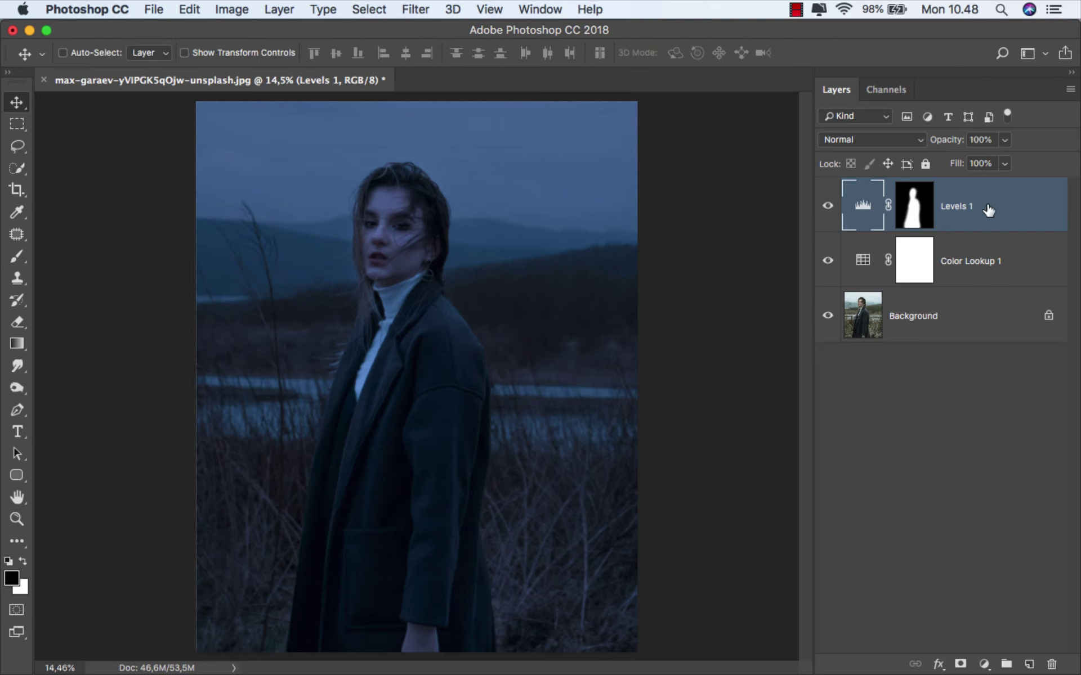
{"action": "left_click", "coordinate": [1023, 661]}
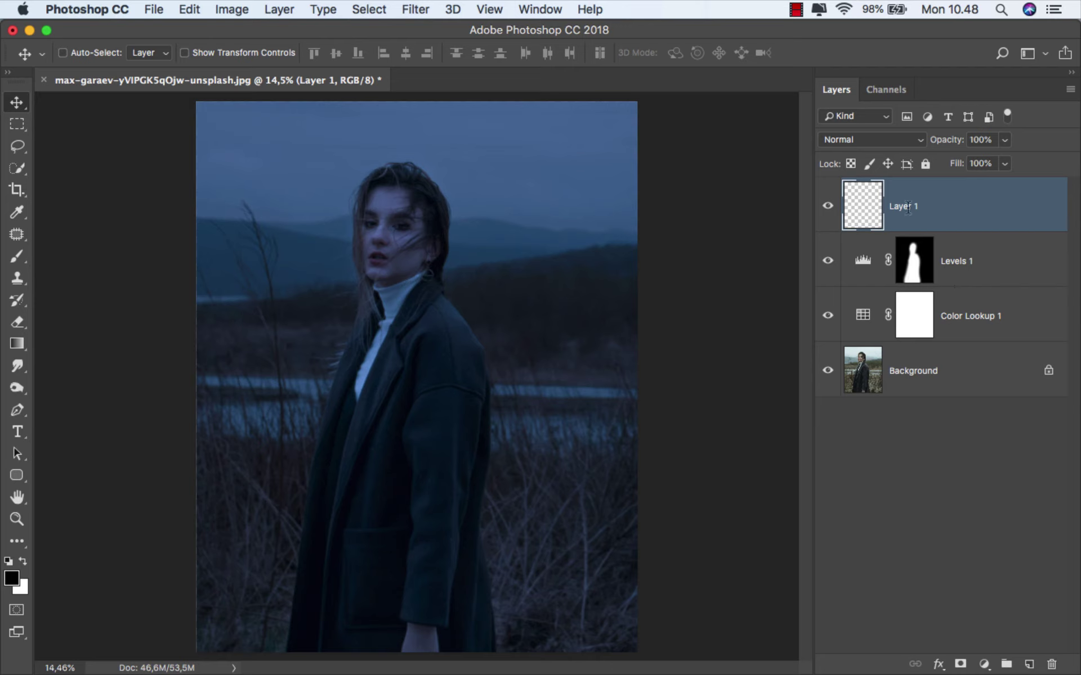
{"action": "type", "text": "green"}
{"action": "key", "text": "Return"}
- Enable an Outer Glow effect on the green layer with the Linear Dodge (Add) blend mode
{"action": "right_click", "coordinate": [931, 214]}
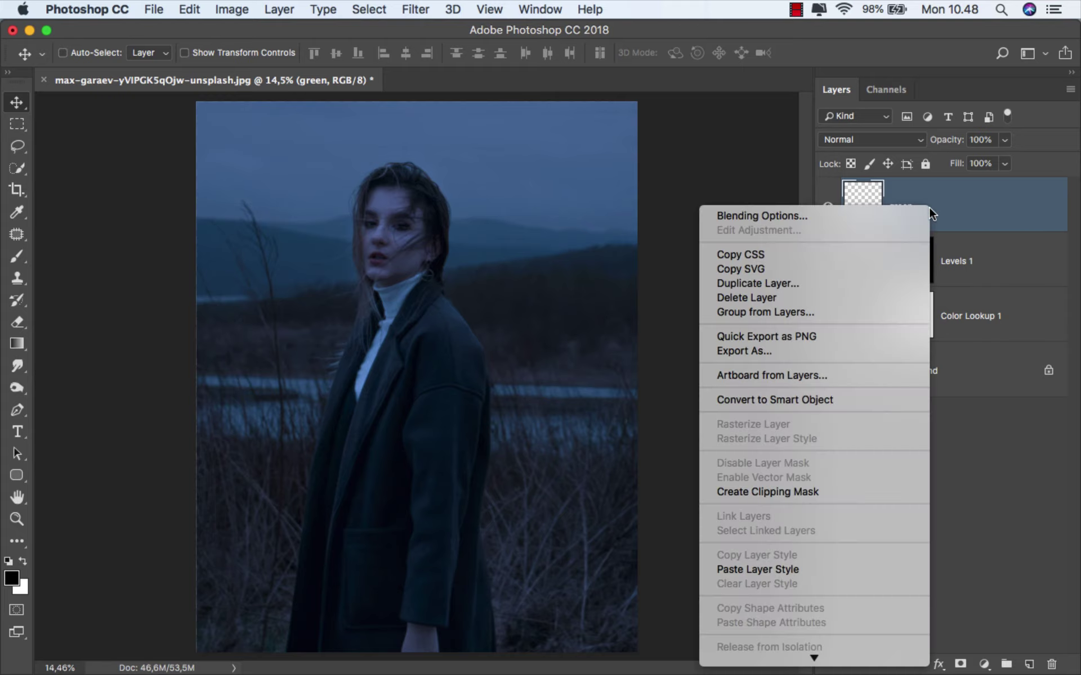
{"action": "left_click", "coordinate": [861, 216]}
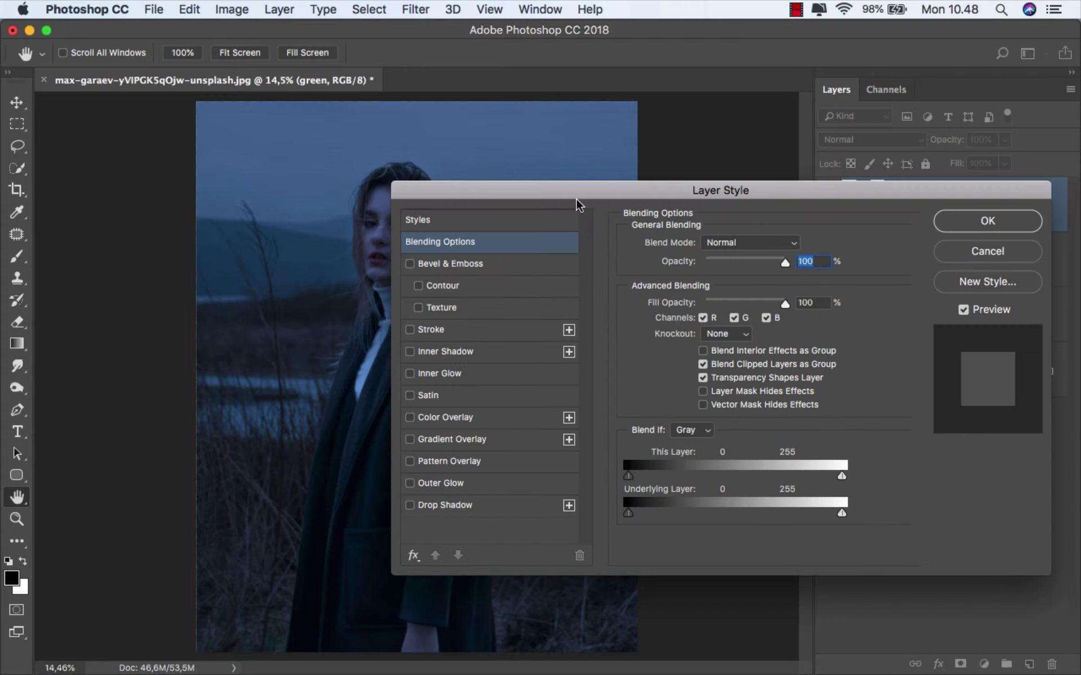
{"action": "left_click_drag", "start_coordinate": [577, 200], "coordinate": [688, 193]}
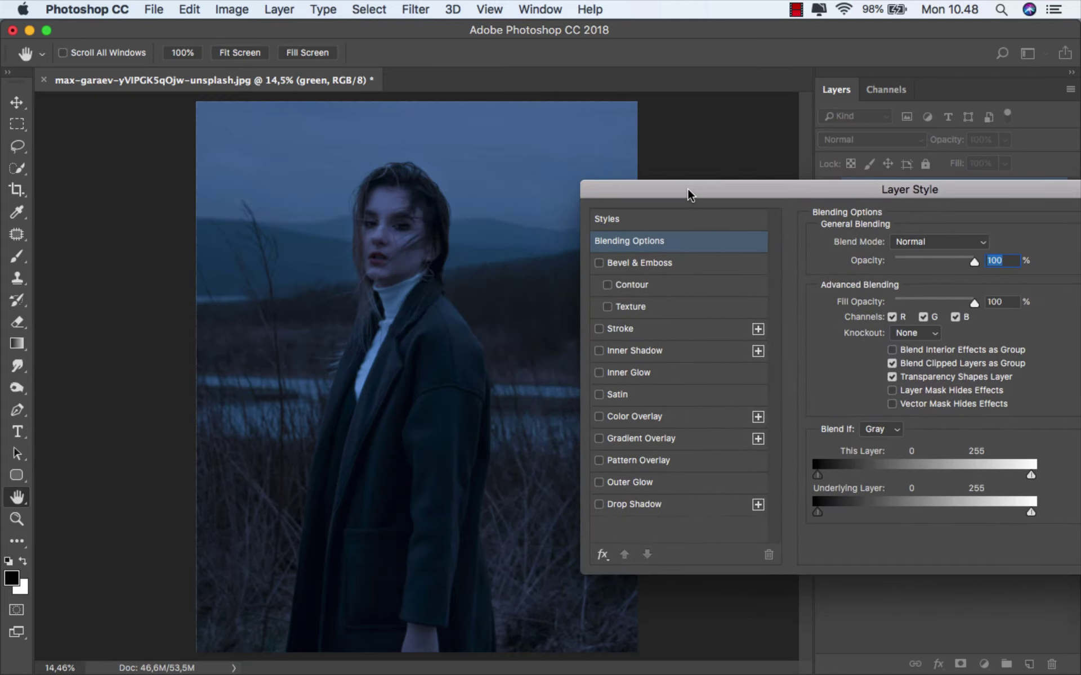
{"action": "left_click", "coordinate": [619, 483]}
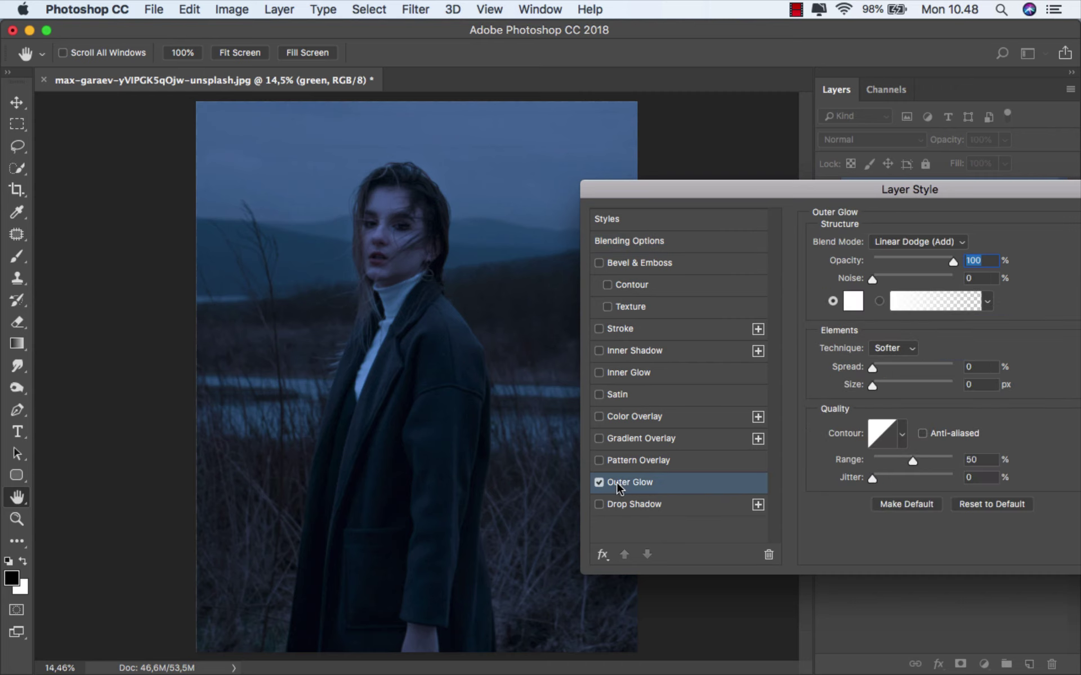
{"action": "left_click", "coordinate": [909, 244]}
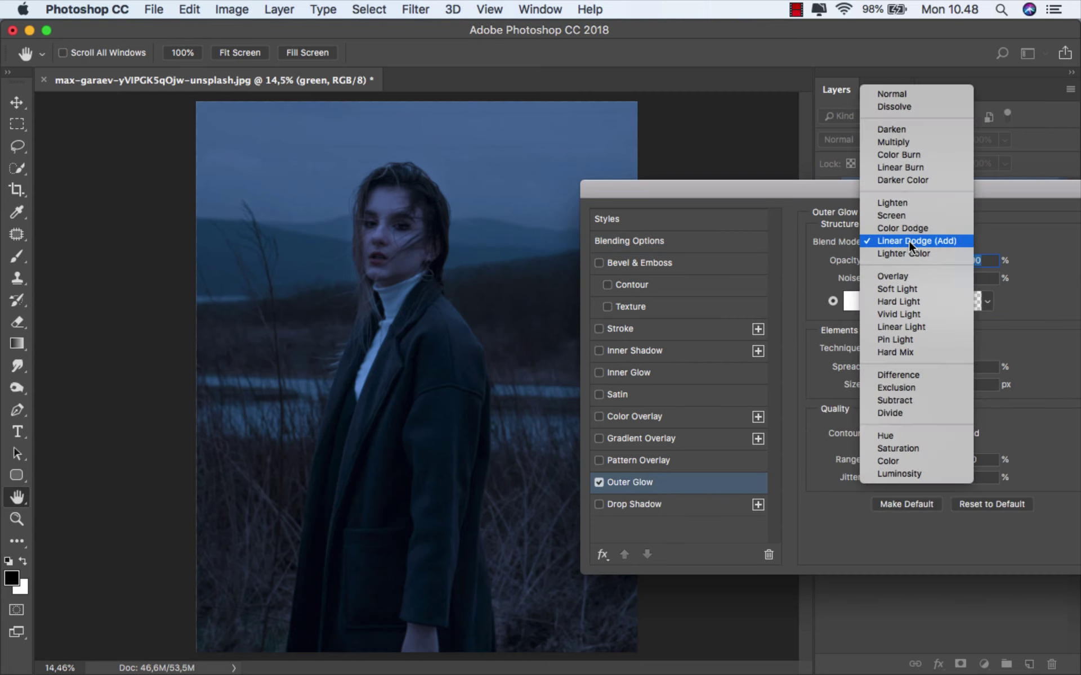
{"action": "left_click", "coordinate": [916, 241]}
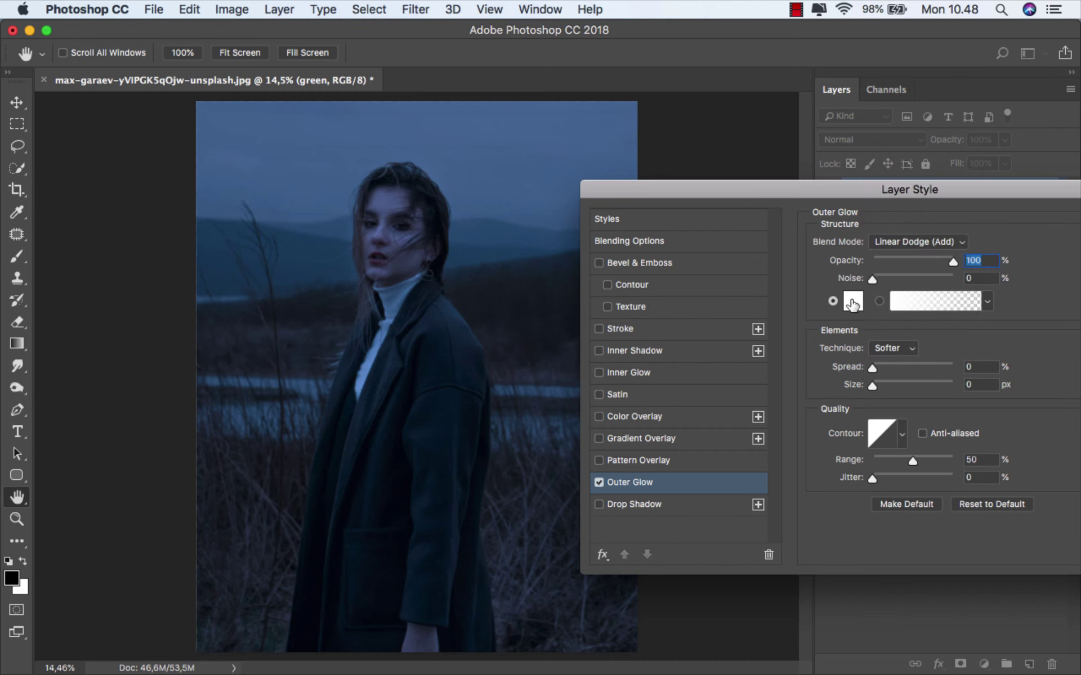
- Set the Outer Glow color to a fully saturated bright green
{"action": "left_click", "coordinate": [852, 303]}
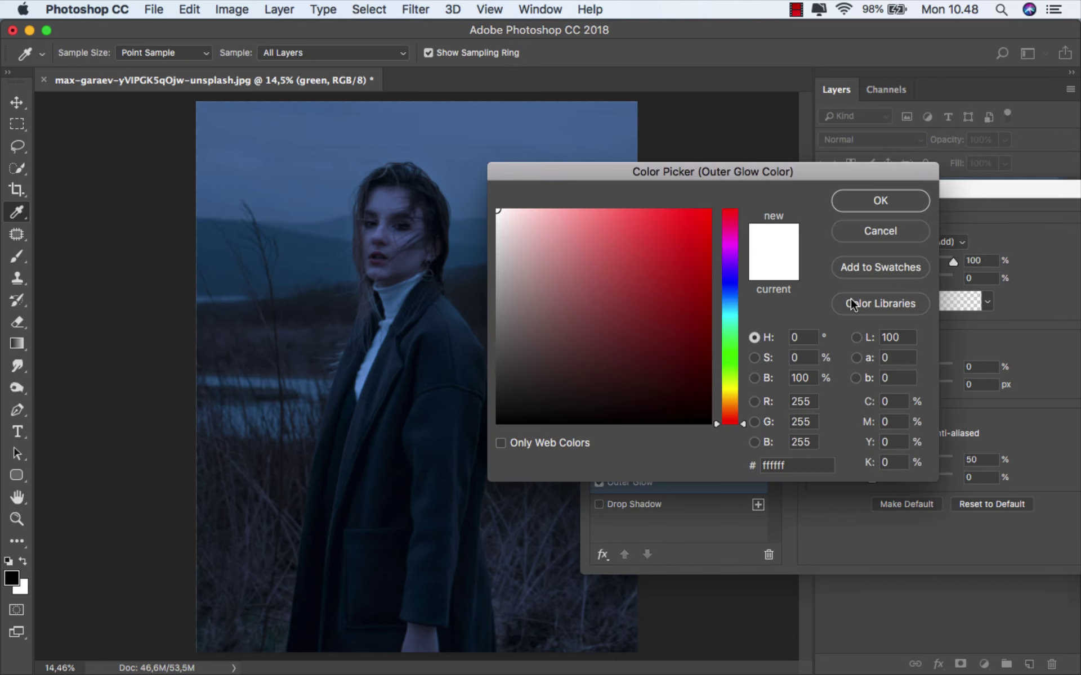
{"action": "mouse_move", "coordinate": [717, 270]}
{"action": "left_mouse_down"}
{"action": "mouse_move", "coordinate": [710, 213]}
{"action": "mouse_move", "coordinate": [727, 189]}
{"action": "left_mouse_up"}
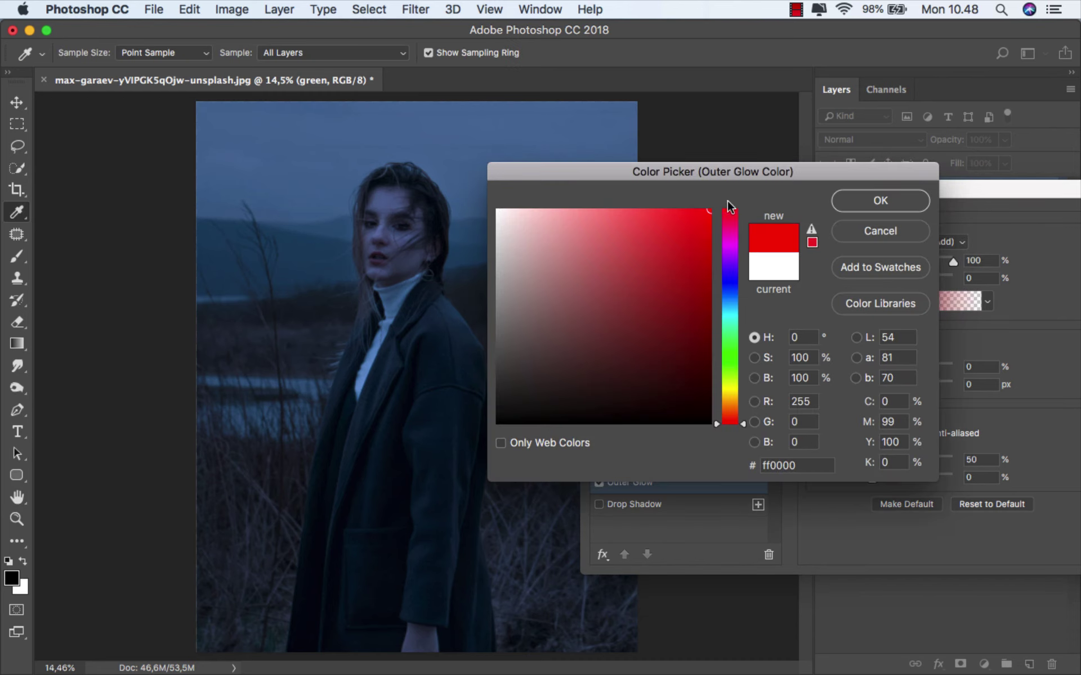
{"action": "left_click_drag", "start_coordinate": [735, 359], "coordinate": [732, 351]}
{"action": "left_click", "coordinate": [861, 207]}
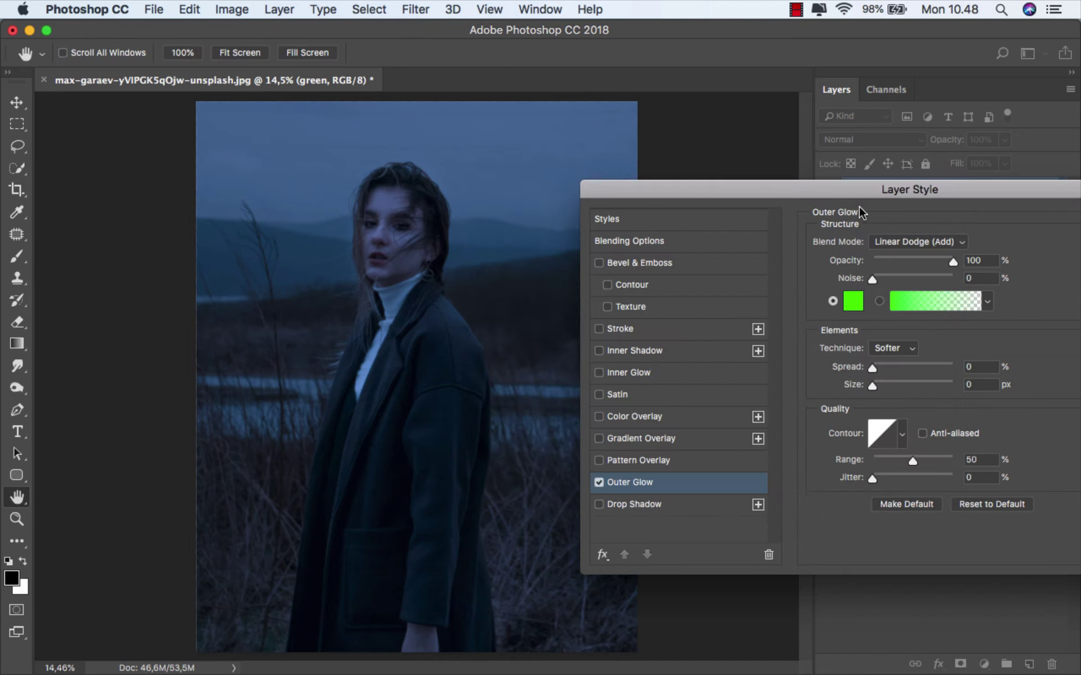
- Set the Outer Glow size to 55 px and apply the layer style
{"action": "left_click_drag", "start_coordinate": [873, 386], "coordinate": [880, 387]}
{"action": "left_click", "coordinate": [971, 384]}
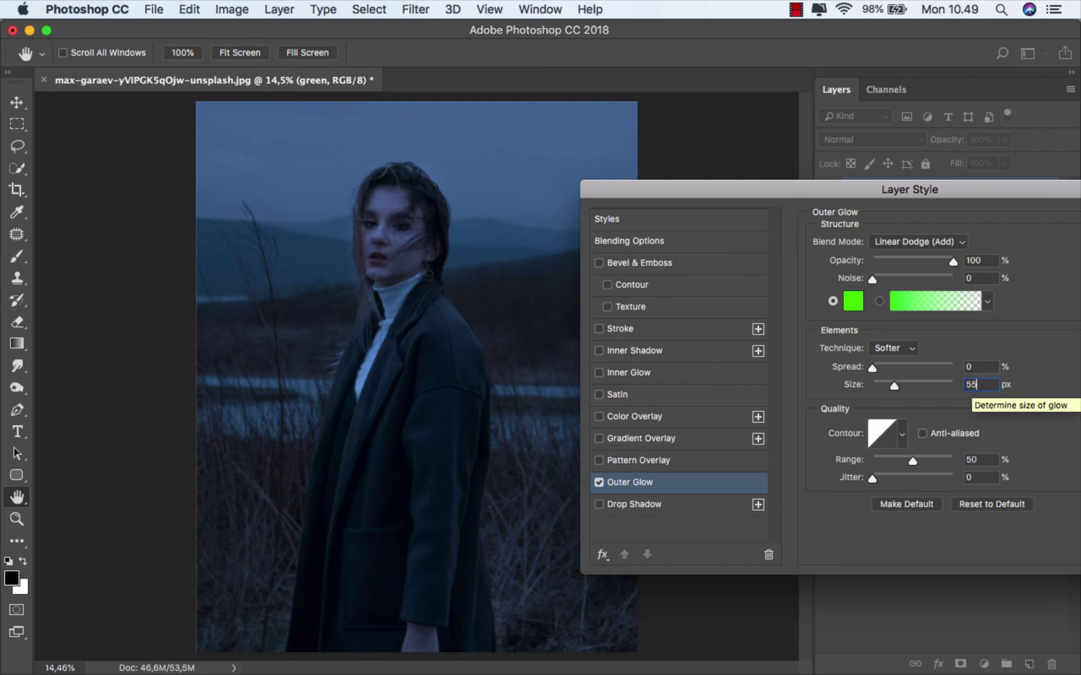
{"action": "left_click_drag", "start_coordinate": [957, 189], "coordinate": [737, 192]}
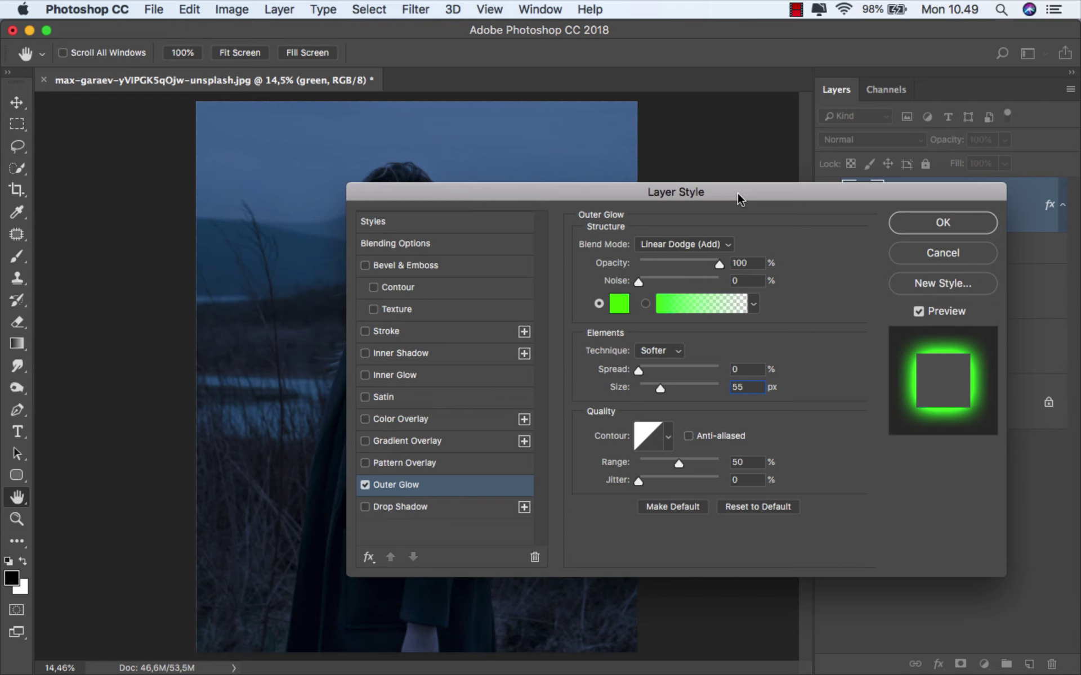
{"action": "left_click", "coordinate": [949, 224]}
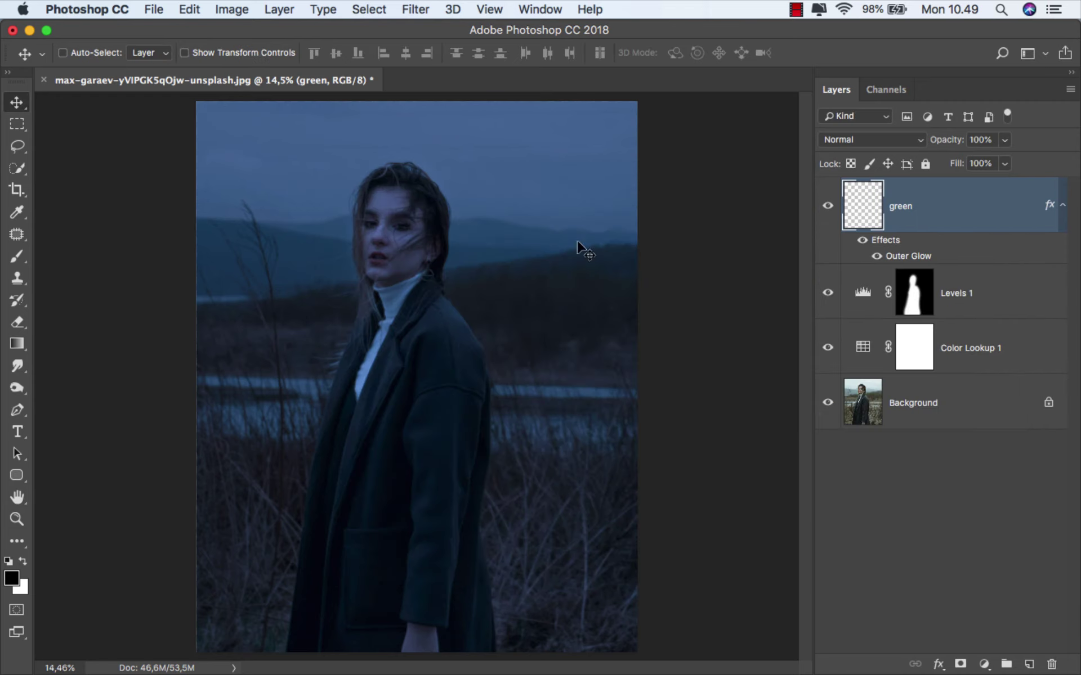
- Set up the Brush tool with a soft round 15 px tip for the green layer
{"action": "left_click", "coordinate": [19, 257]}
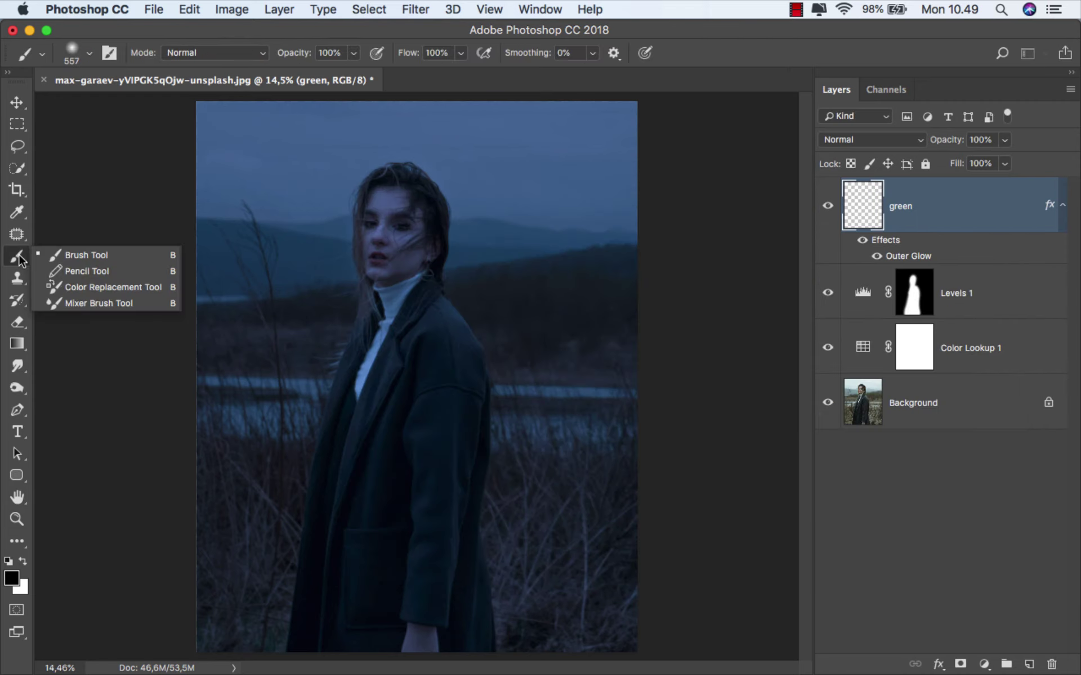
{"action": "left_click", "coordinate": [63, 255]}
{"action": "right_click", "coordinate": [339, 217]}
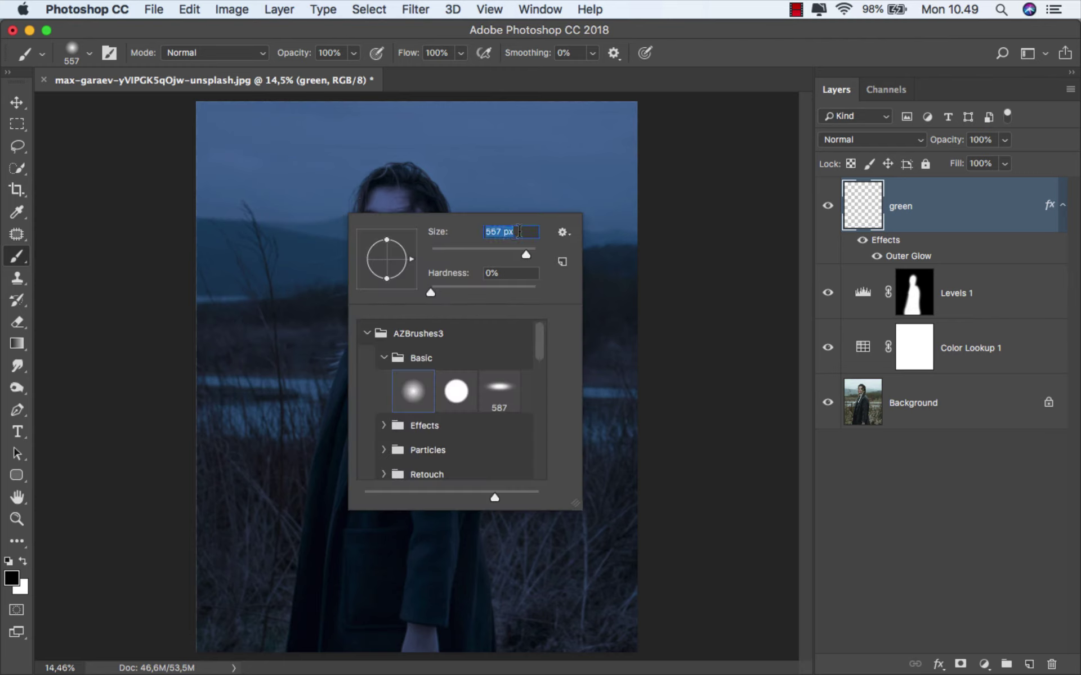
{"action": "type", "text": "15"}
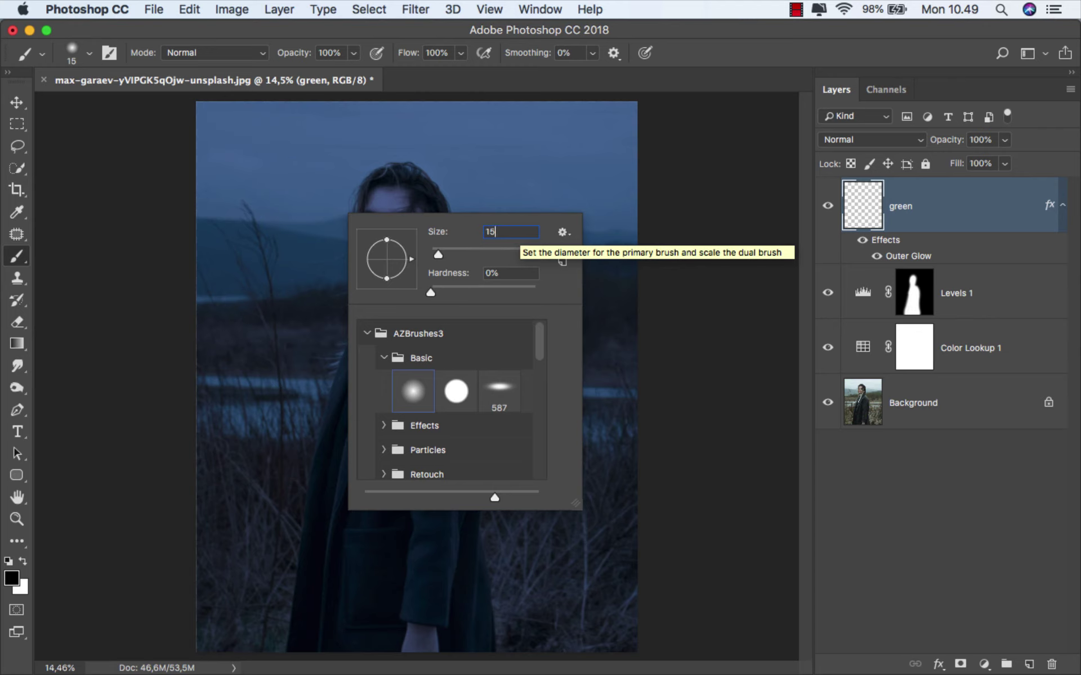
{"action": "key", "text": "Return"}
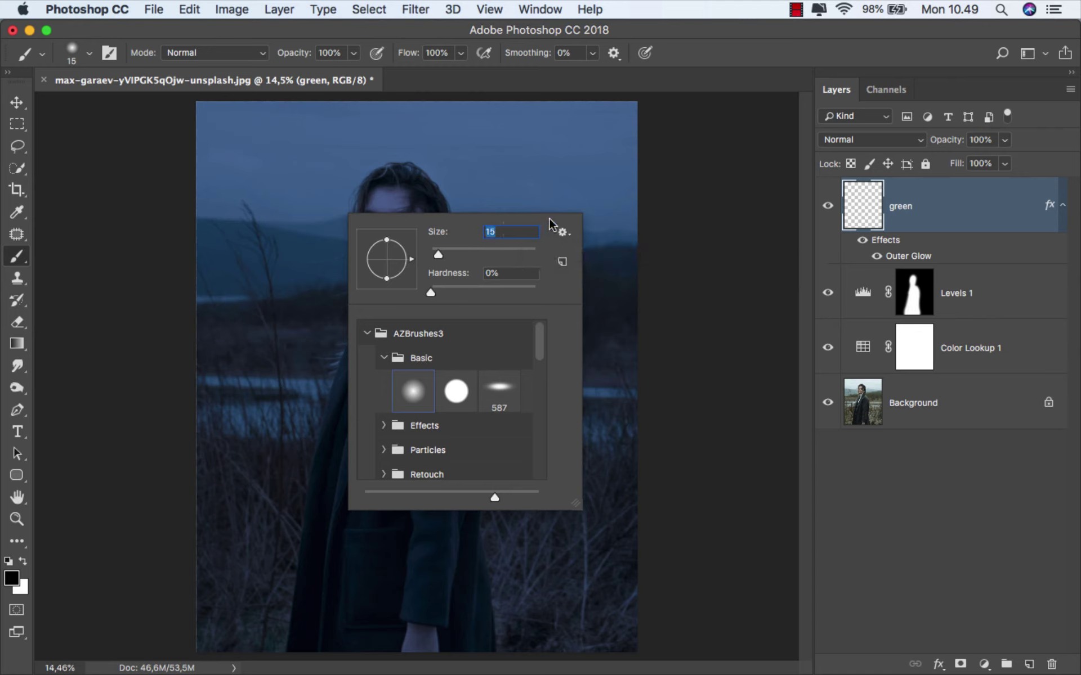
{"action": "left_click", "coordinate": [673, 52]}
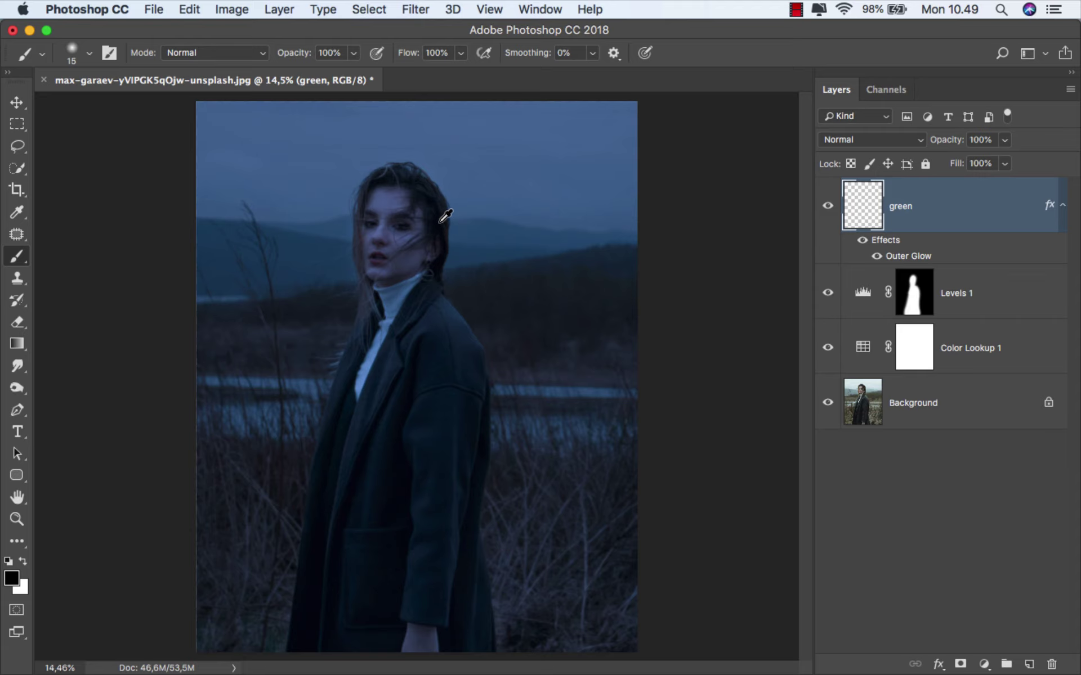
{"action": "scroll", "coordinate": [445, 215], "scroll_direction": "up", "scroll_amount": 5}
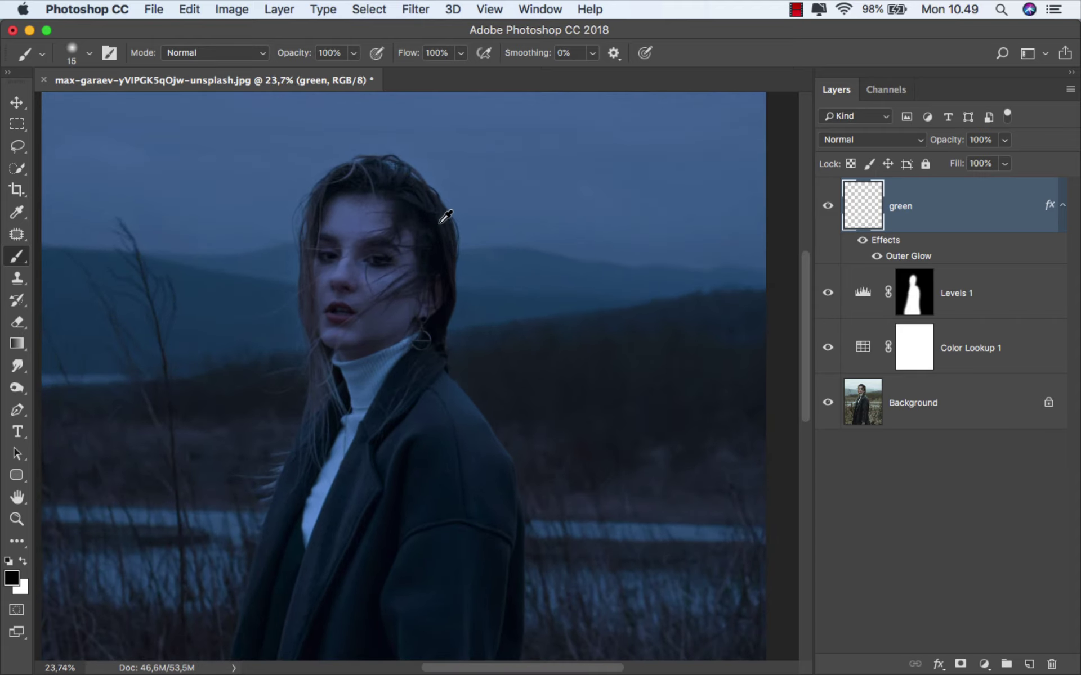
- Make white the foreground color, and paint and undo a freehand test stroke along the coat's shoulder
{"action": "left_click", "coordinate": [24, 560]}
{"action": "left_click_drag", "start_coordinate": [321, 424], "coordinate": [366, 471]}
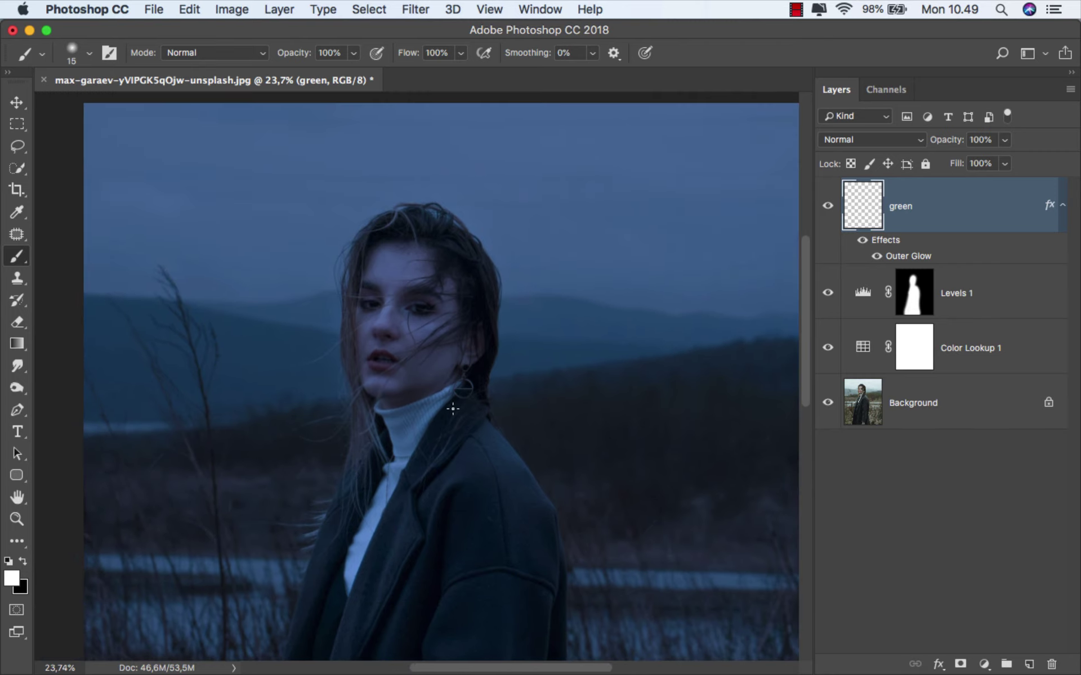
{"action": "mouse_move", "coordinate": [467, 391]}
{"action": "left_mouse_down"}
{"action": "mouse_move", "coordinate": [539, 485]}
{"action": "mouse_move", "coordinate": [564, 539]}
{"action": "left_mouse_up"}
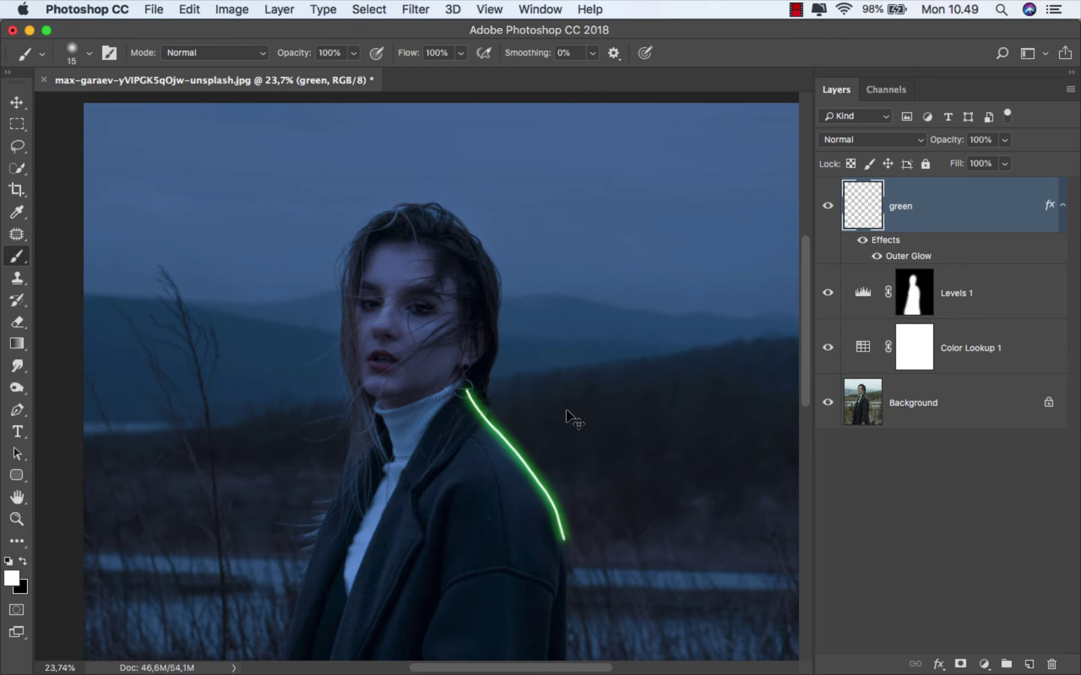
{"action": "key", "text": "super+z"}
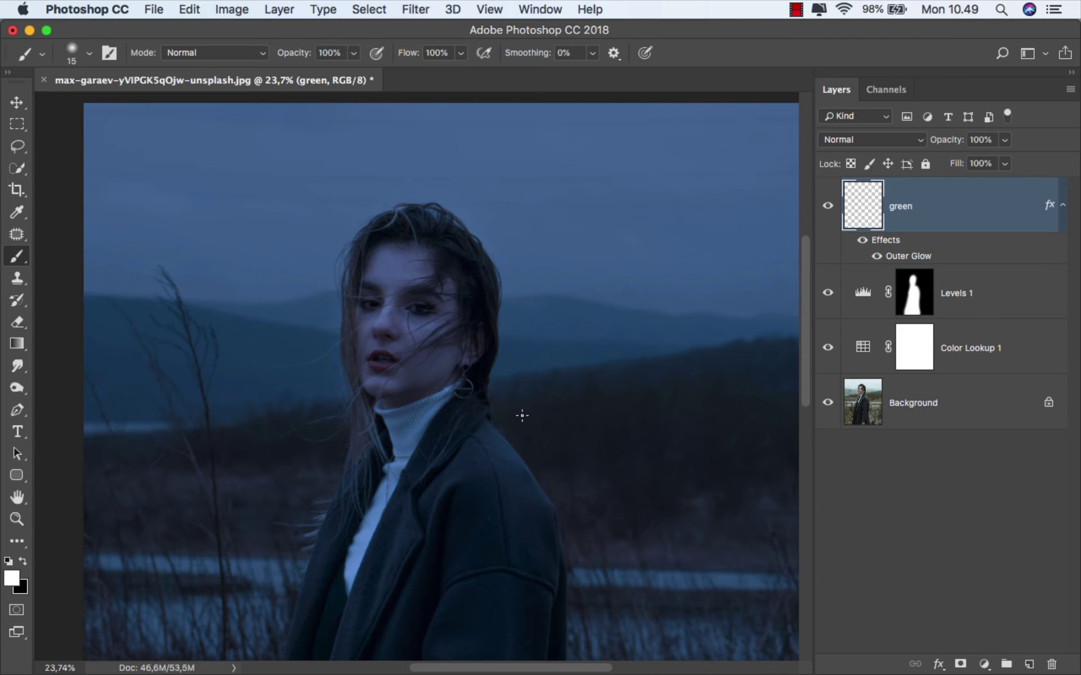
- Use the Pen tool in Path mode to trace the coat's back edge from the collar over the shoulder to the upper sleeve
{"action": "left_click", "coordinate": [16, 410]}
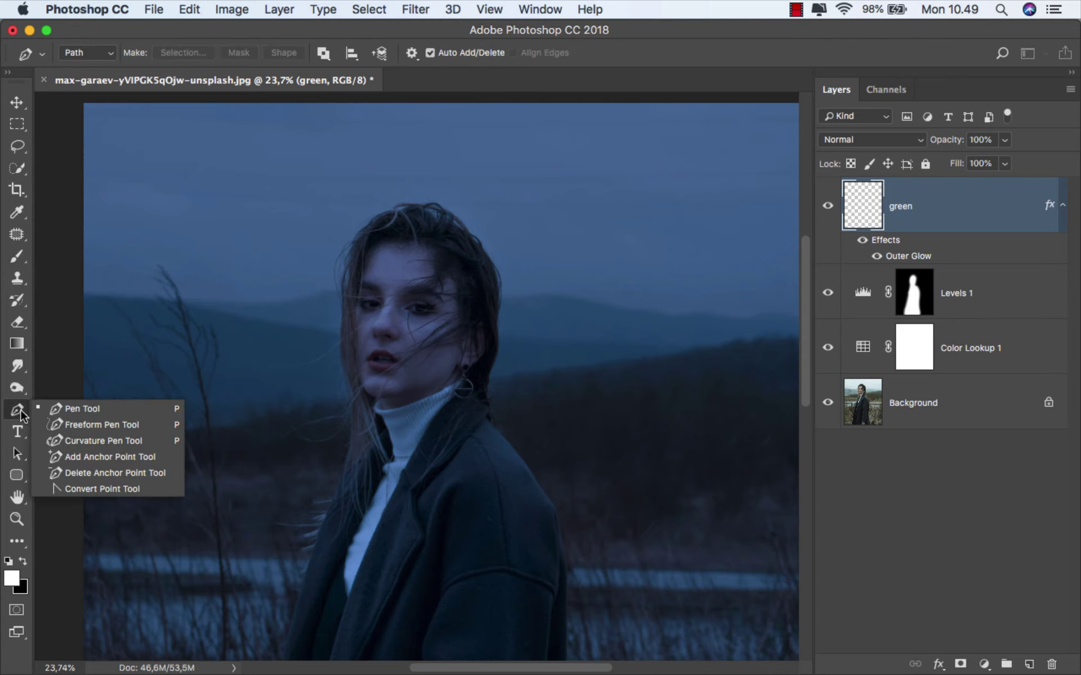
{"action": "left_click", "coordinate": [67, 408]}
{"action": "left_click_drag", "start_coordinate": [411, 447], "coordinate": [373, 386]}
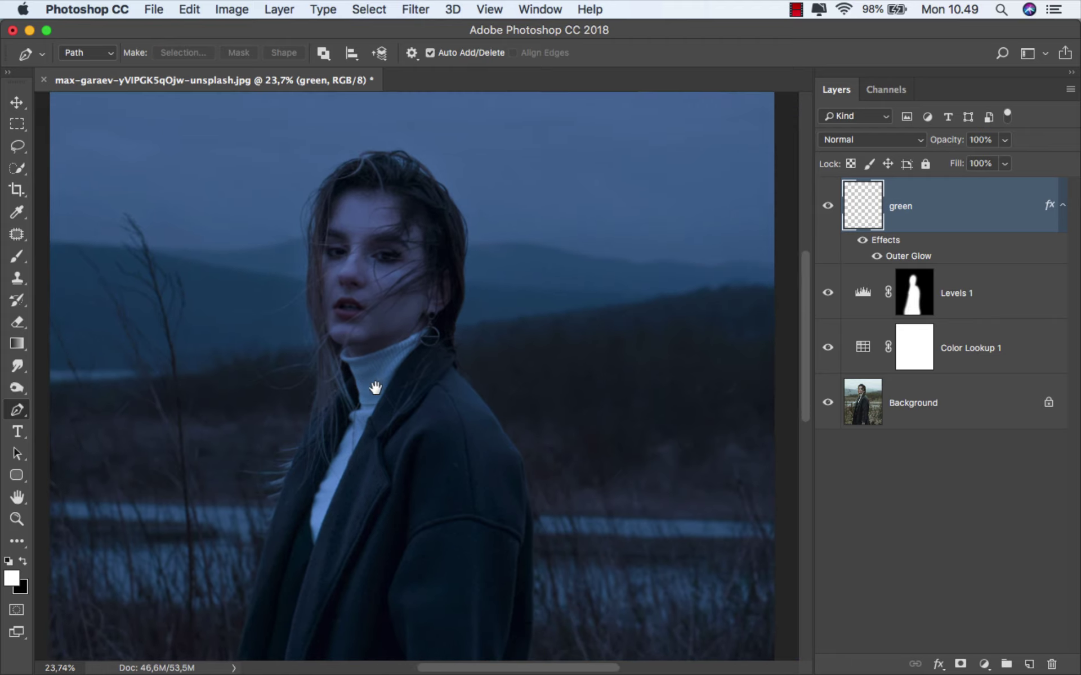
{"action": "scroll", "coordinate": [461, 369], "scroll_direction": "up", "scroll_amount": 5}
{"action": "left_click_drag", "start_coordinate": [458, 367], "coordinate": [367, 227]}
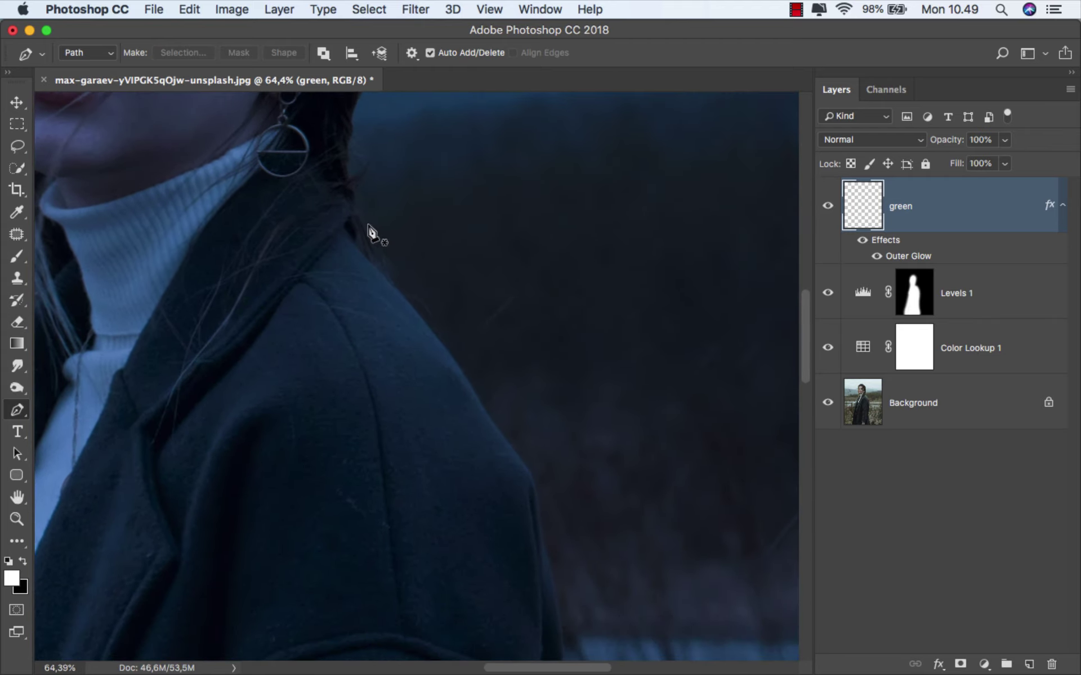
{"action": "left_click", "coordinate": [343, 229]}
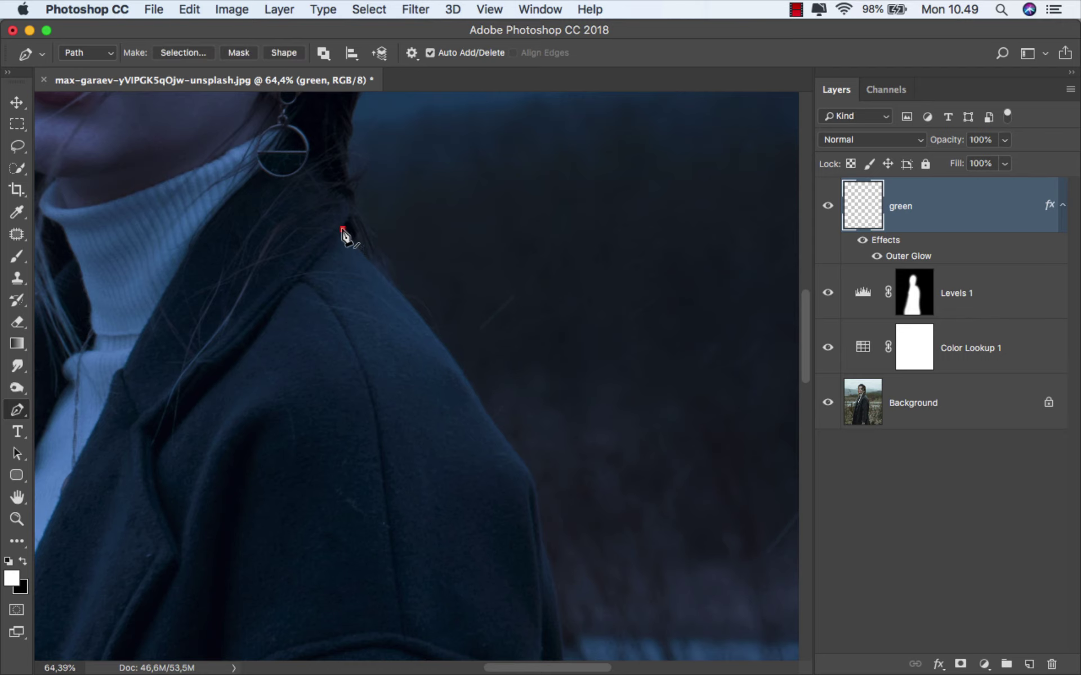
{"action": "left_click", "coordinate": [462, 375]}
{"action": "left_click", "coordinate": [483, 410]}
{"action": "left_click_drag", "start_coordinate": [535, 485], "coordinate": [443, 192]}
{"action": "left_click_drag", "start_coordinate": [460, 298], "coordinate": [462, 327]}
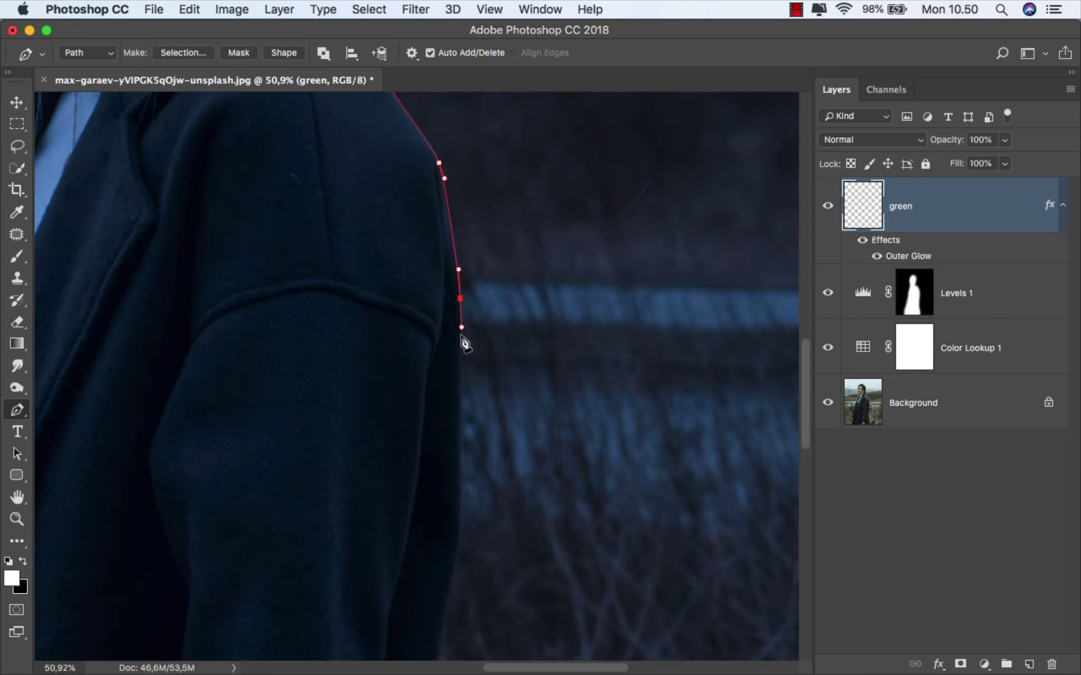
- Continue the path down the coat's back edge to just below the image and end it as an open path
{"action": "left_click_drag", "start_coordinate": [460, 500], "coordinate": [459, 536]}
{"action": "left_click_drag", "start_coordinate": [456, 472], "coordinate": [460, 174]}
{"action": "left_click_drag", "start_coordinate": [429, 451], "coordinate": [354, 188]}
{"action": "scroll", "coordinate": [357, 198], "scroll_direction": "down", "scroll_amount": 1}
{"action": "left_click_drag", "start_coordinate": [383, 322], "coordinate": [389, 375]}
{"action": "left_click_drag", "start_coordinate": [399, 458], "coordinate": [403, 496]}
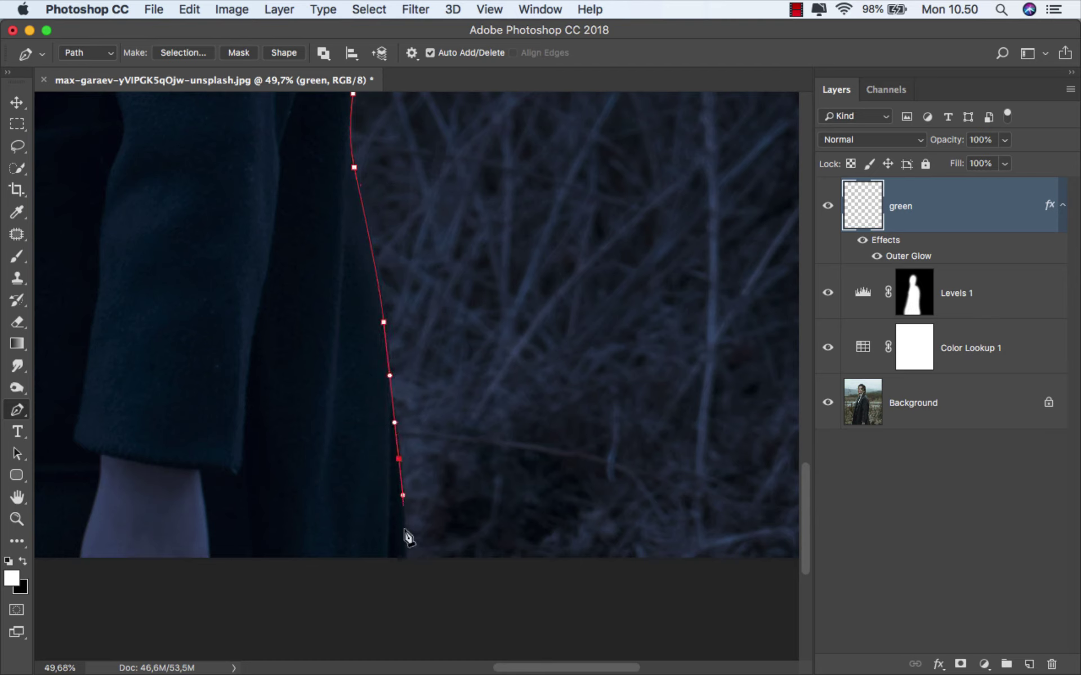
{"action": "left_click", "coordinate": [410, 571]}
{"action": "key", "text": "super+0"}
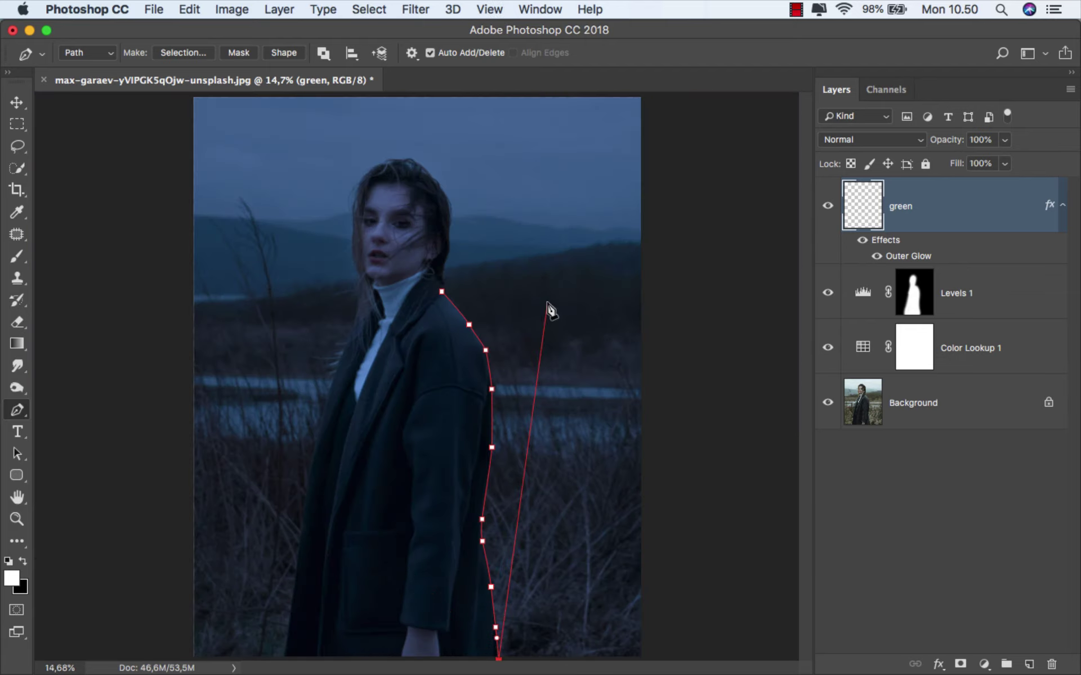
{"action": "left_click", "coordinate": [17, 410]}
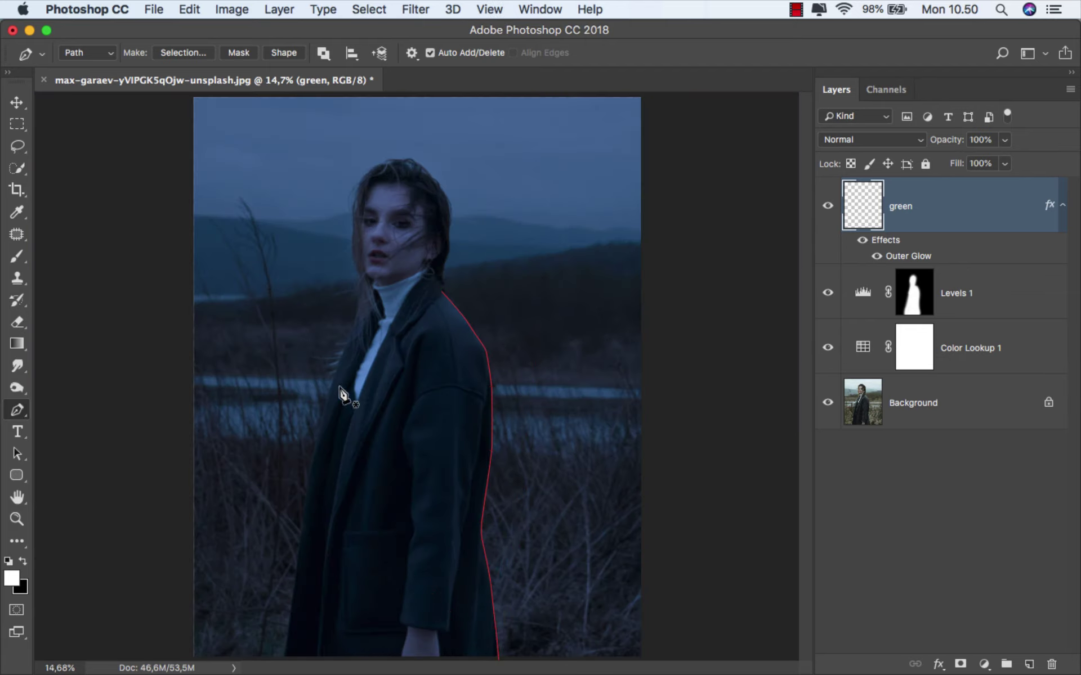
- Stroke the back-edge path on the green layer with the Brush and Simulate Pressure enabled, and delete the path
{"action": "right_click", "coordinate": [548, 326]}
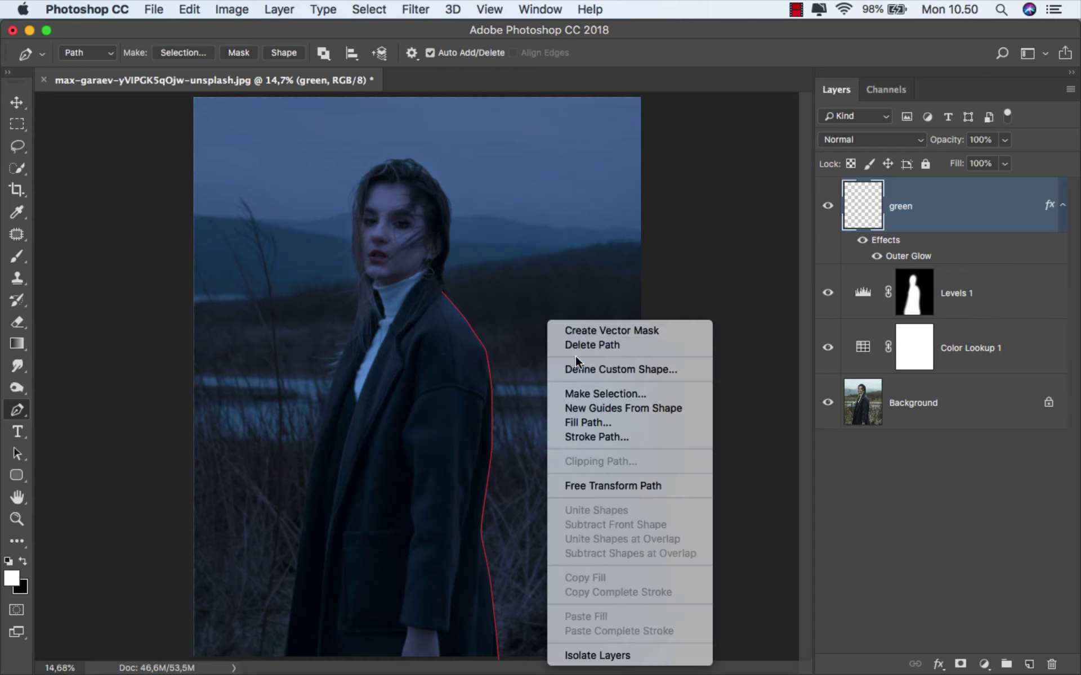
{"action": "left_click", "coordinate": [617, 437]}
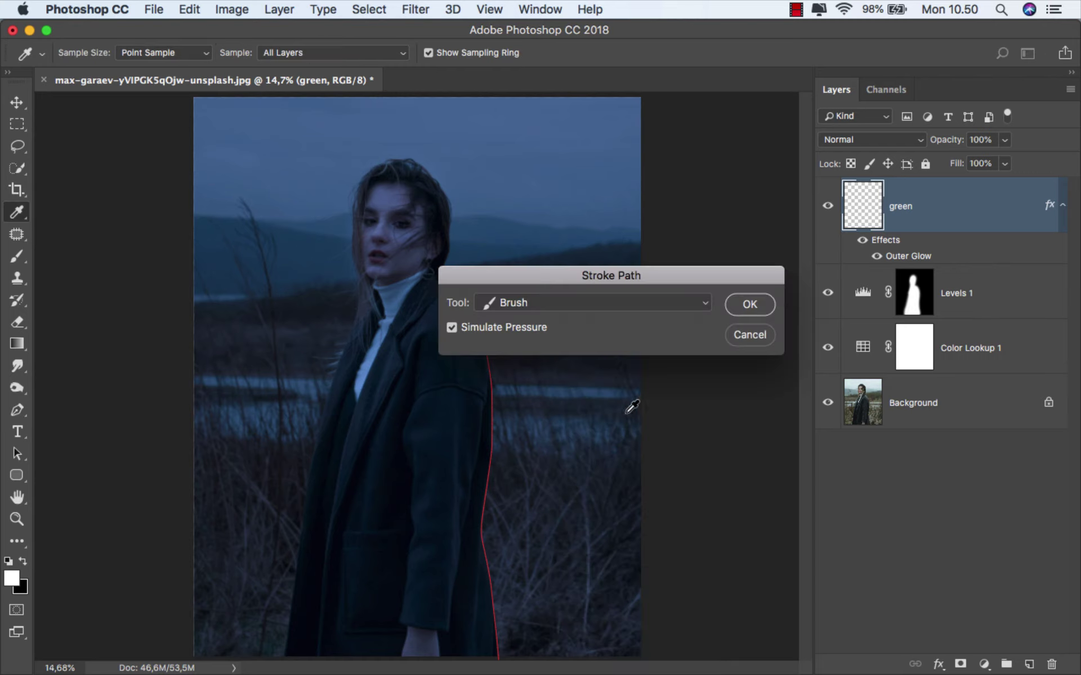
{"action": "left_click", "coordinate": [564, 305]}
{"action": "left_click", "coordinate": [554, 303]}
{"action": "left_click", "coordinate": [451, 328]}
{"action": "left_click", "coordinate": [749, 304]}
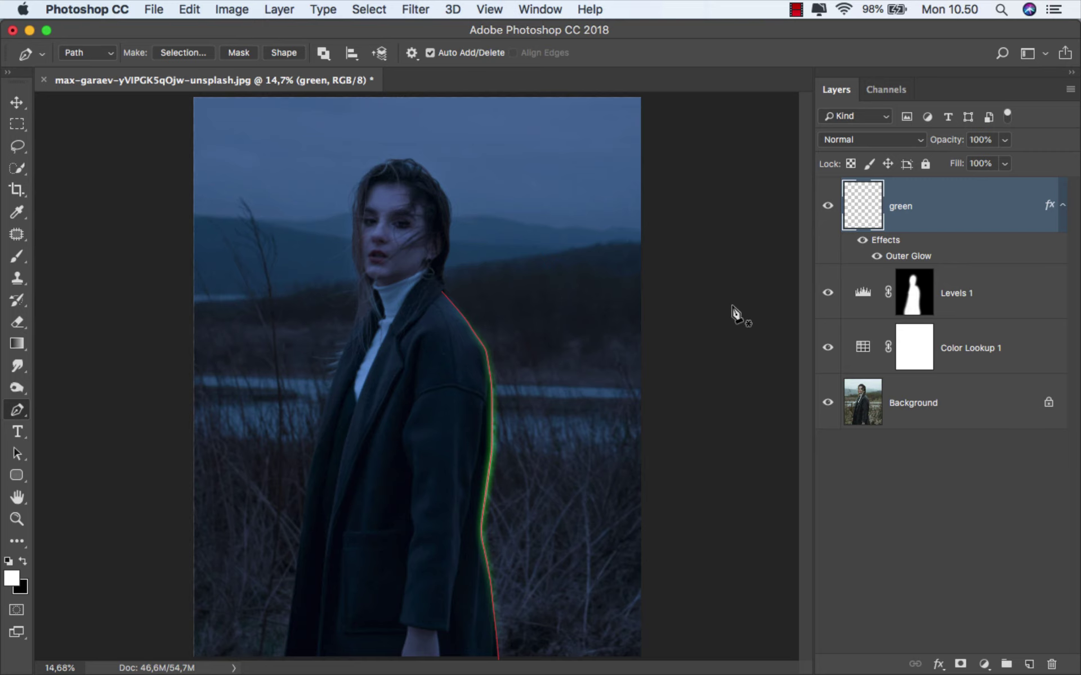
{"action": "right_click", "coordinate": [534, 263]}
{"action": "left_click", "coordinate": [591, 284]}
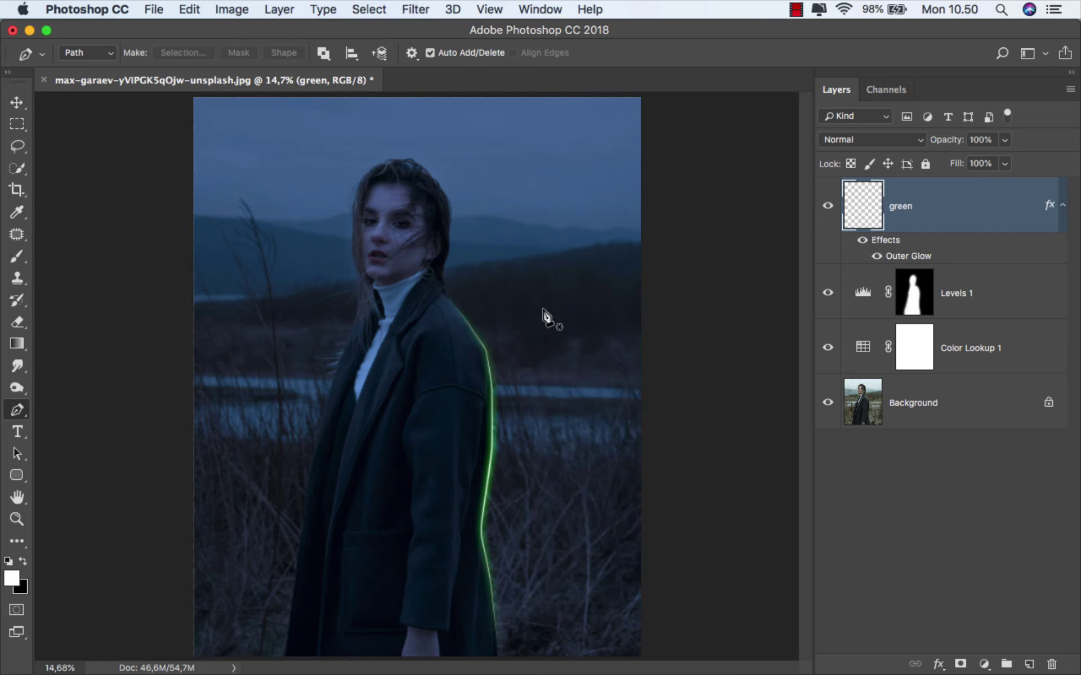
- Trace an open path along the coat's front outer edge from the hair at chest height to just below the image
{"action": "scroll", "coordinate": [352, 354], "scroll_direction": "up", "scroll_amount": 5}
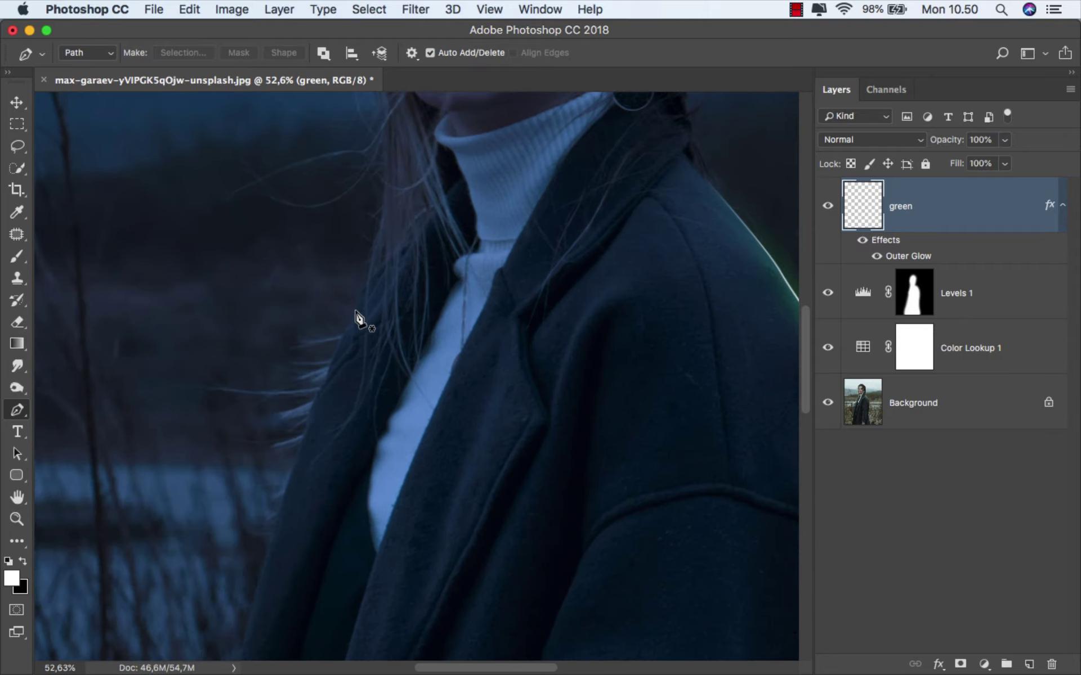
{"action": "left_click", "coordinate": [369, 281]}
{"action": "left_click_drag", "start_coordinate": [340, 342], "coordinate": [337, 352]}
{"action": "left_click_drag", "start_coordinate": [303, 437], "coordinate": [395, 186]}
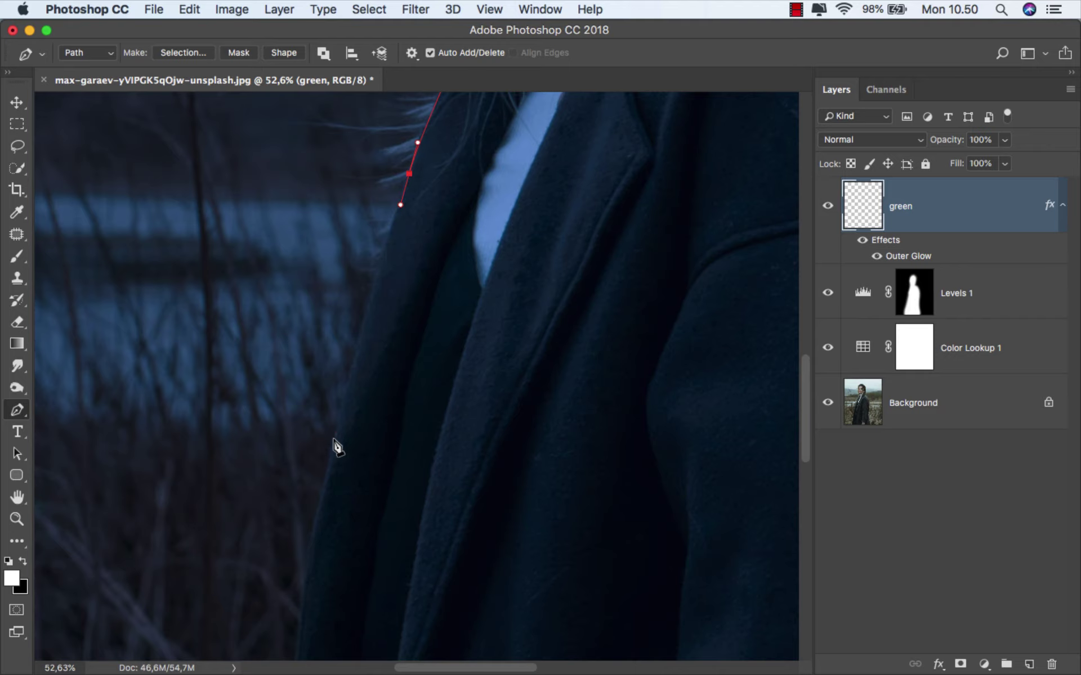
{"action": "left_click_drag", "start_coordinate": [336, 447], "coordinate": [317, 499]}
{"action": "left_click_drag", "start_coordinate": [306, 557], "coordinate": [350, 221]}
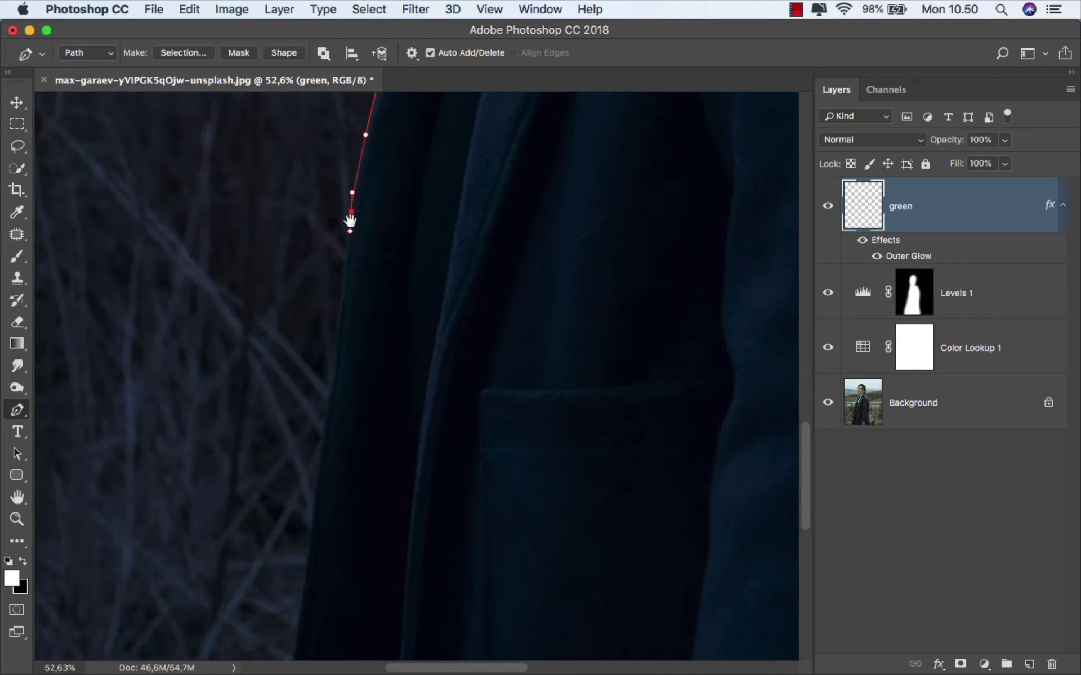
{"action": "left_click", "coordinate": [309, 524]}
{"action": "left_click_drag", "start_coordinate": [309, 524], "coordinate": [345, 180]}
{"action": "scroll", "coordinate": [301, 500], "scroll_direction": "down", "scroll_amount": 5}
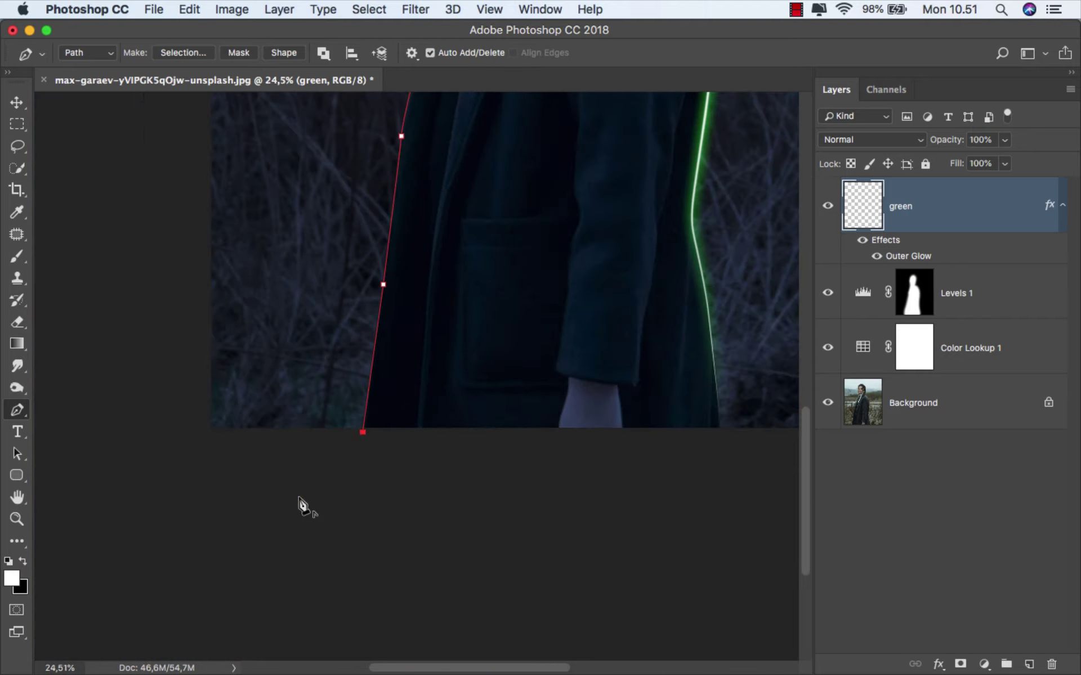
{"action": "left_click_drag", "start_coordinate": [410, 357], "coordinate": [349, 540]}
{"action": "scroll", "coordinate": [349, 541], "scroll_direction": "down", "scroll_amount": 2}
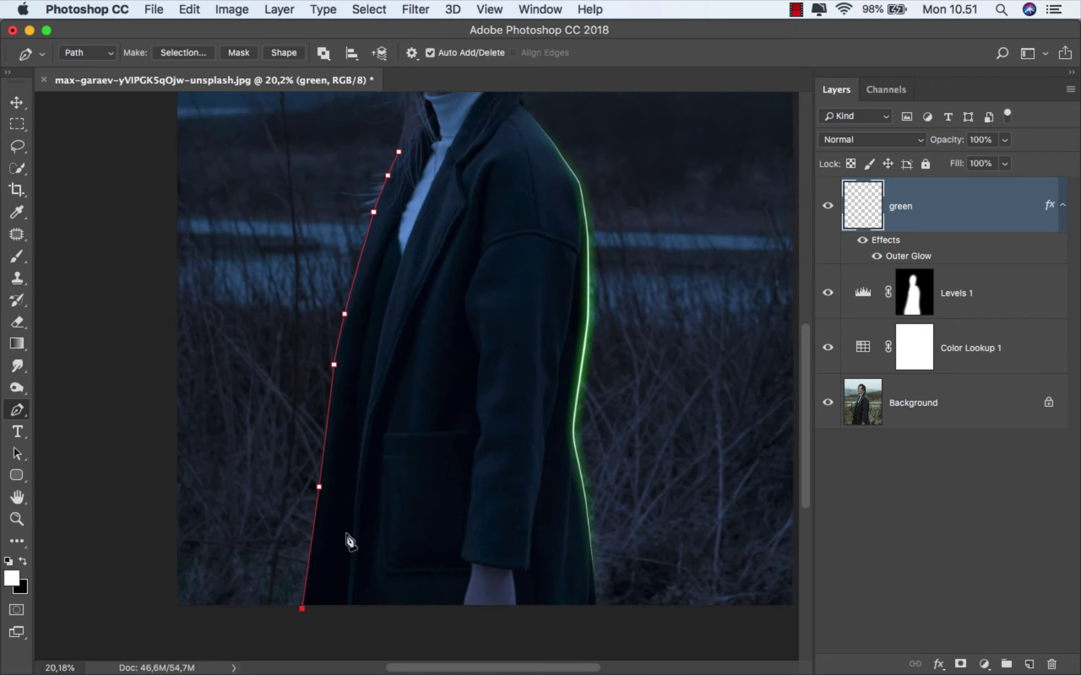
{"action": "left_click", "coordinate": [18, 410]}
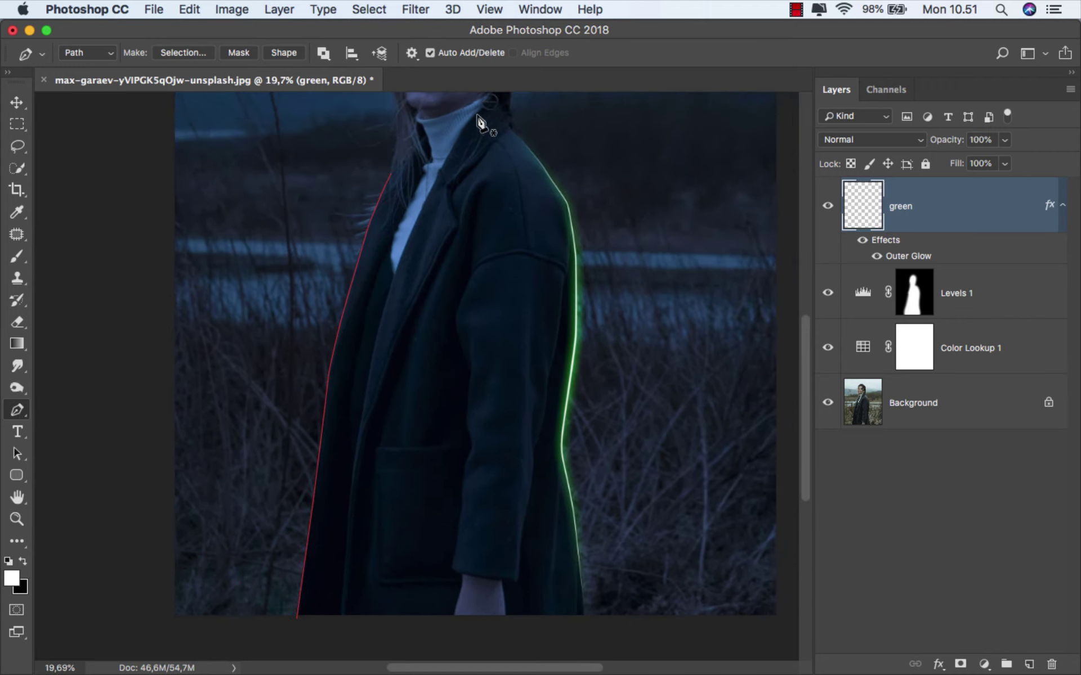
- Start another path at the earring and trace the collar's inner edge along the turtleneck to its lower notch
{"action": "scroll", "coordinate": [483, 132], "scroll_direction": "up", "scroll_amount": 2}
{"action": "scroll", "coordinate": [487, 150], "scroll_direction": "up", "scroll_amount": 2}
{"action": "scroll", "coordinate": [487, 149], "scroll_direction": "up", "scroll_amount": 5}
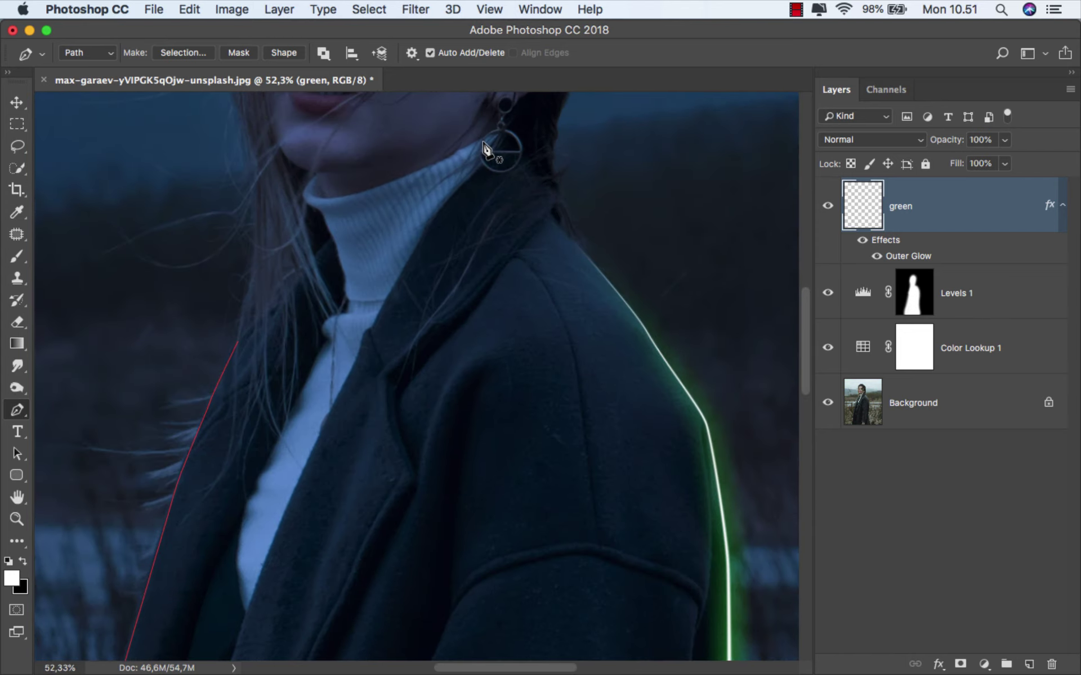
{"action": "left_click", "coordinate": [479, 181]}
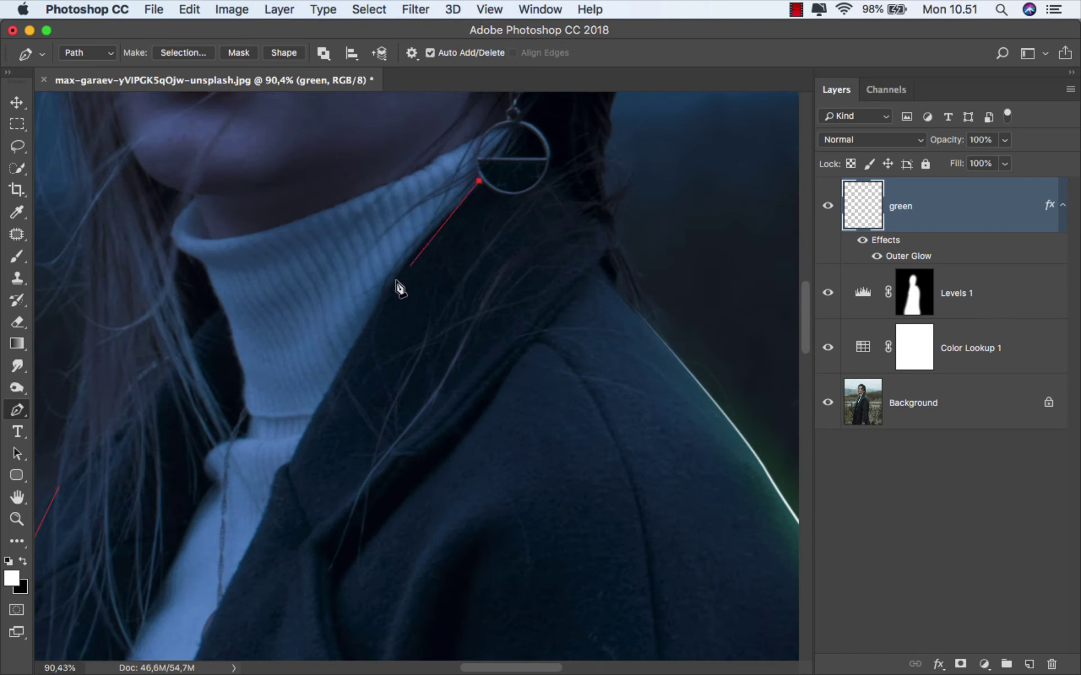
{"action": "left_click_drag", "start_coordinate": [375, 304], "coordinate": [349, 348]}
{"action": "left_click_drag", "start_coordinate": [291, 458], "coordinate": [276, 487]}
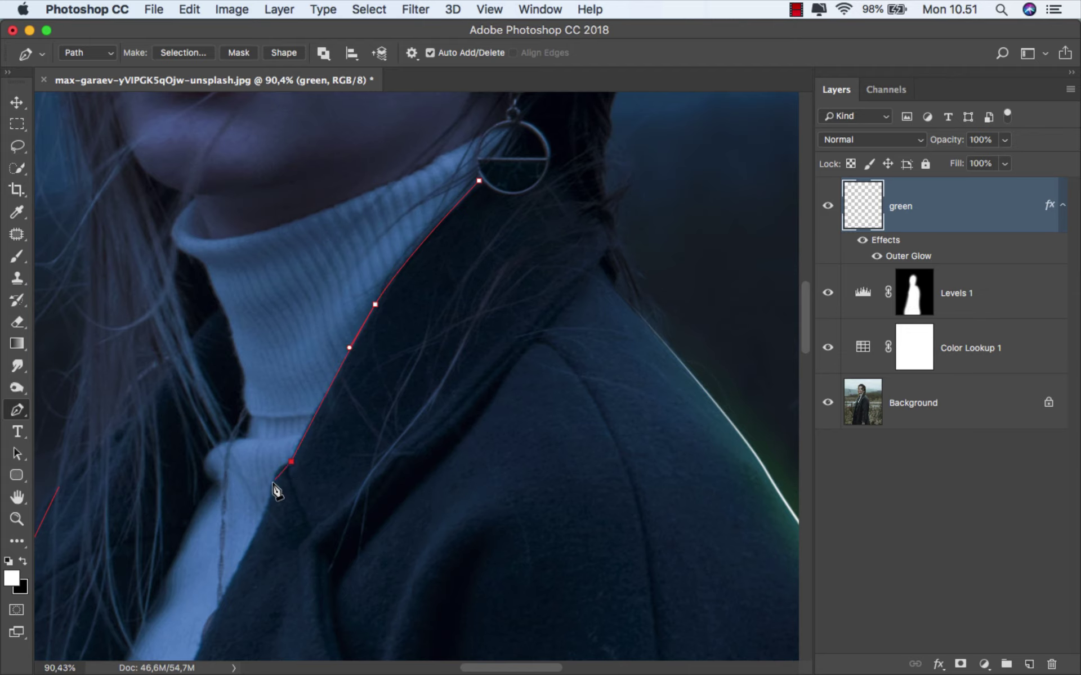
- Continue the inner-edge path down the coat's front opening to just below the image and end it as an open path
{"action": "scroll", "coordinate": [345, 376], "scroll_direction": "down", "scroll_amount": 10}
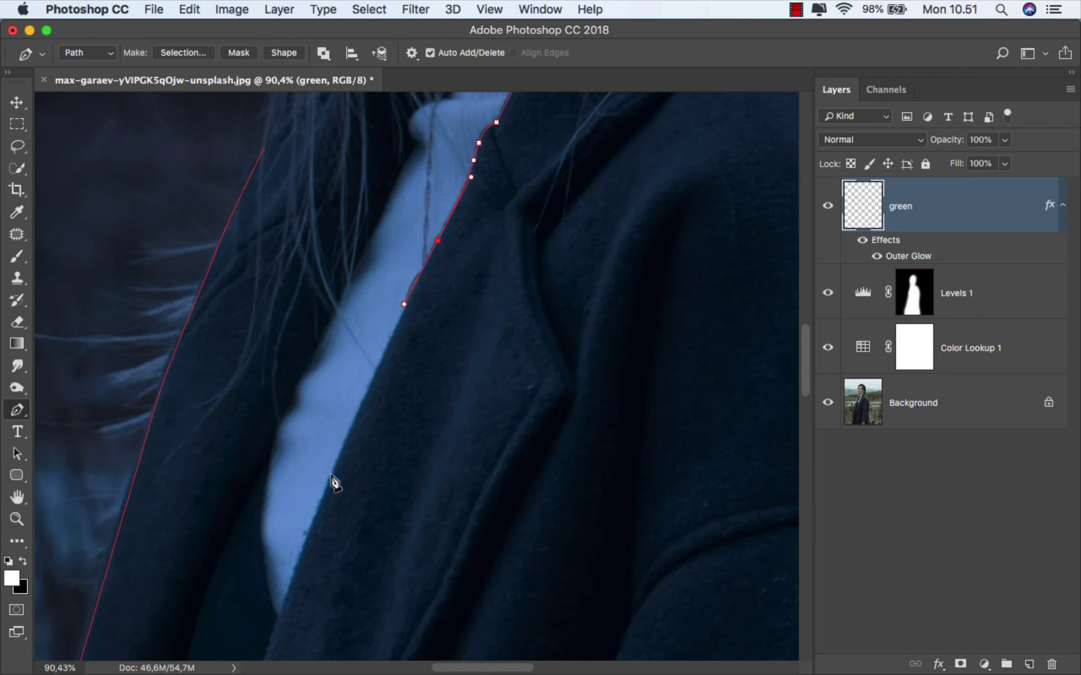
{"action": "left_click_drag", "start_coordinate": [330, 481], "coordinate": [308, 536]}
{"action": "left_click_drag", "start_coordinate": [330, 471], "coordinate": [522, 64]}
{"action": "left_click_drag", "start_coordinate": [396, 462], "coordinate": [374, 579]}
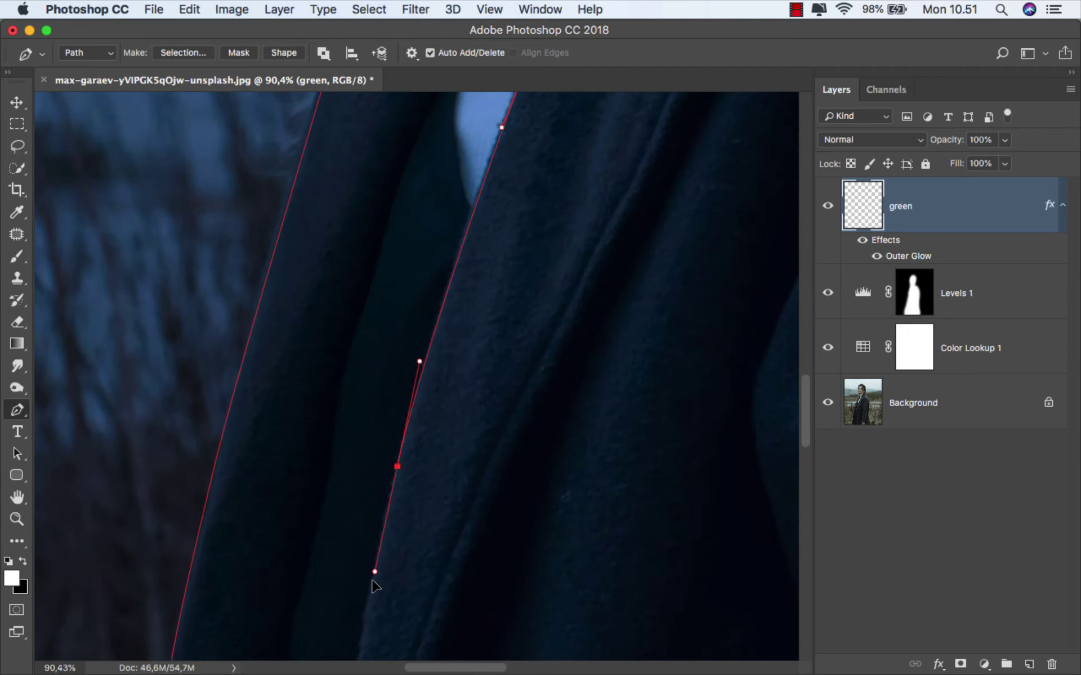
{"action": "scroll", "coordinate": [376, 453], "scroll_direction": "down", "scroll_amount": 2}
{"action": "scroll", "coordinate": [379, 212], "scroll_direction": "down", "scroll_amount": 3}
{"action": "left_click_drag", "start_coordinate": [331, 511], "coordinate": [326, 533]}
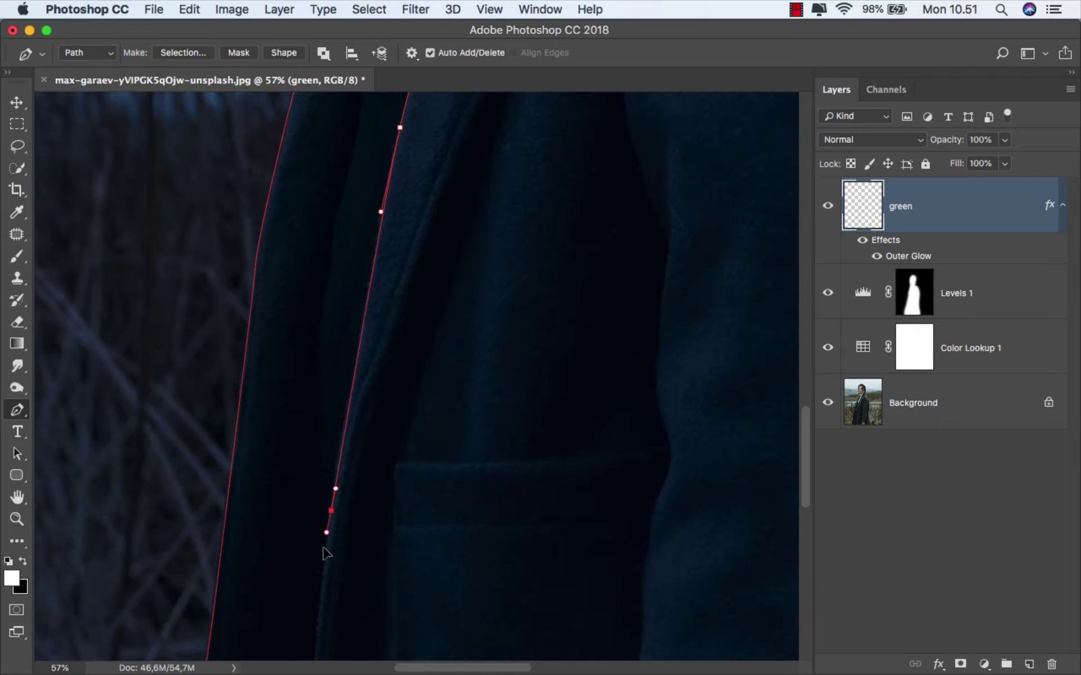
{"action": "left_click_drag", "start_coordinate": [318, 592], "coordinate": [326, 144]}
{"action": "left_click", "coordinate": [299, 538]}
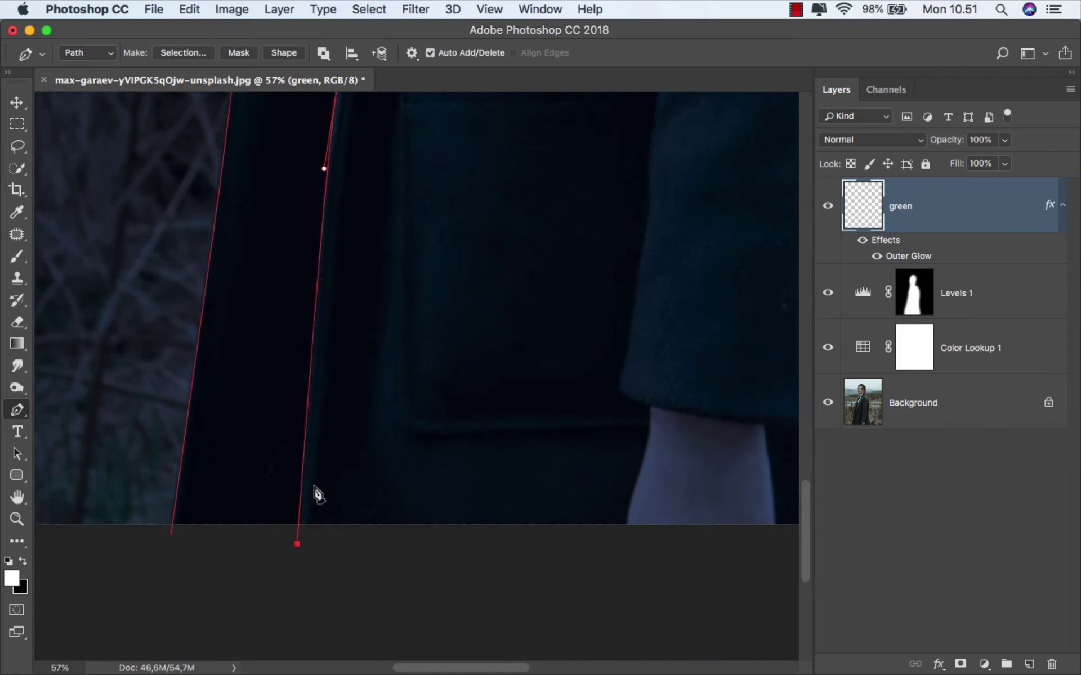
{"action": "scroll", "coordinate": [346, 454], "scroll_direction": "up", "scroll_amount": 3}
{"action": "scroll", "coordinate": [347, 456], "scroll_direction": "down", "scroll_amount": 4}
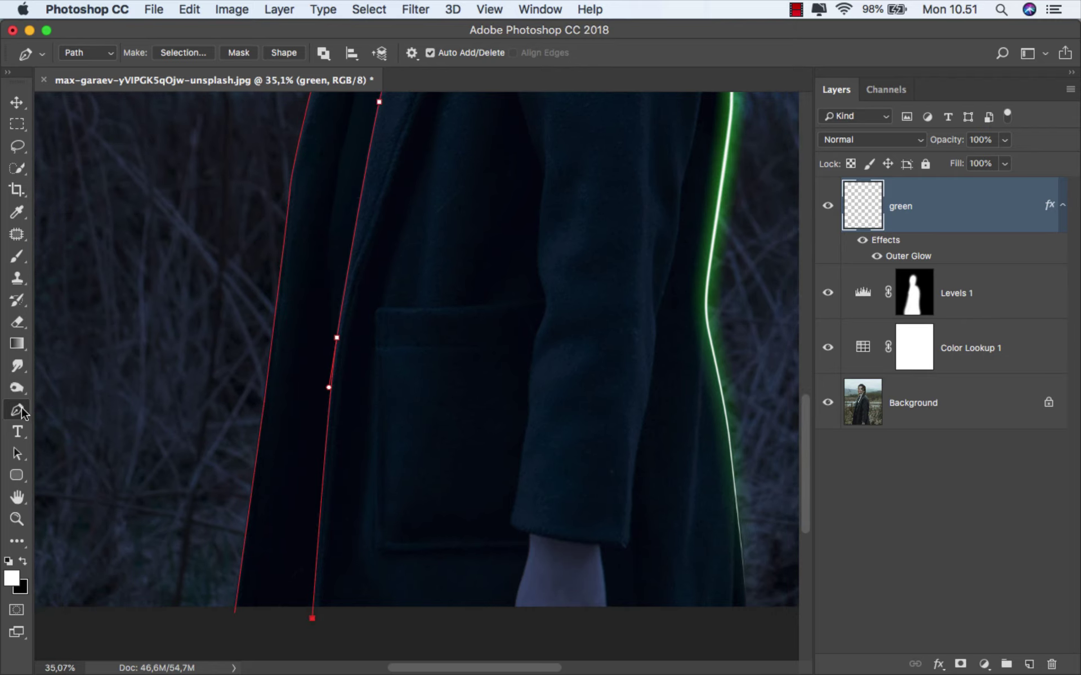
- Start a path behind the earring and trace around the back of the collar and down its fold to the lapel
{"action": "left_click_drag", "start_coordinate": [484, 361], "coordinate": [425, 528]}
{"action": "left_click_drag", "start_coordinate": [441, 442], "coordinate": [393, 473]}
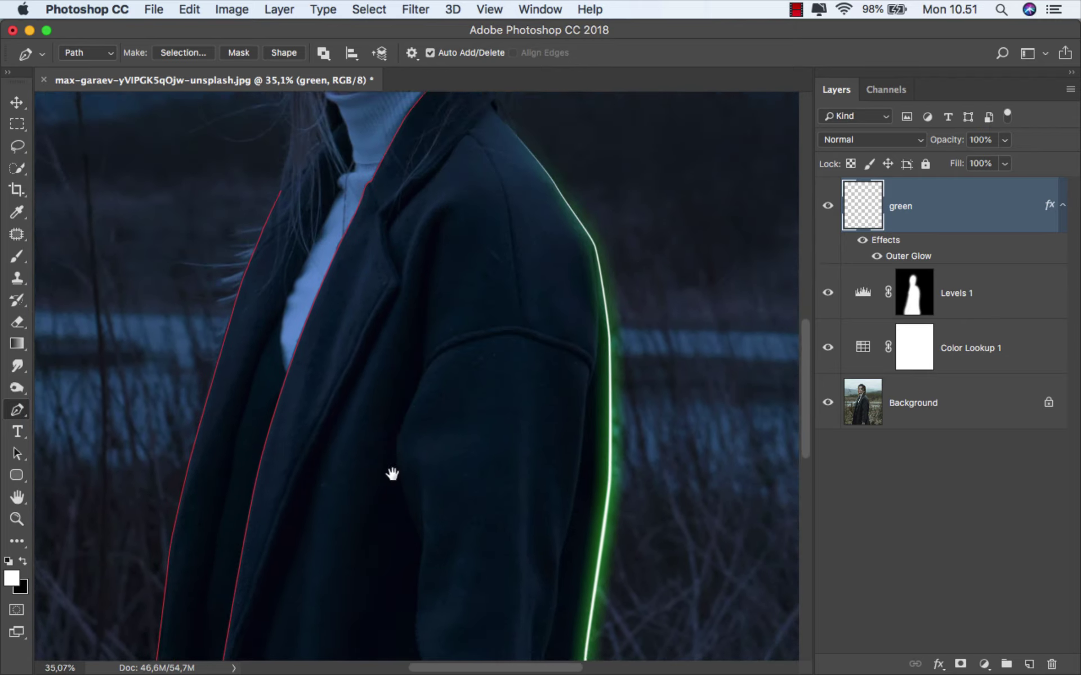
{"action": "scroll", "coordinate": [397, 332], "scroll_direction": "up", "scroll_amount": 3}
{"action": "scroll", "coordinate": [453, 251], "scroll_direction": "up", "scroll_amount": 5}
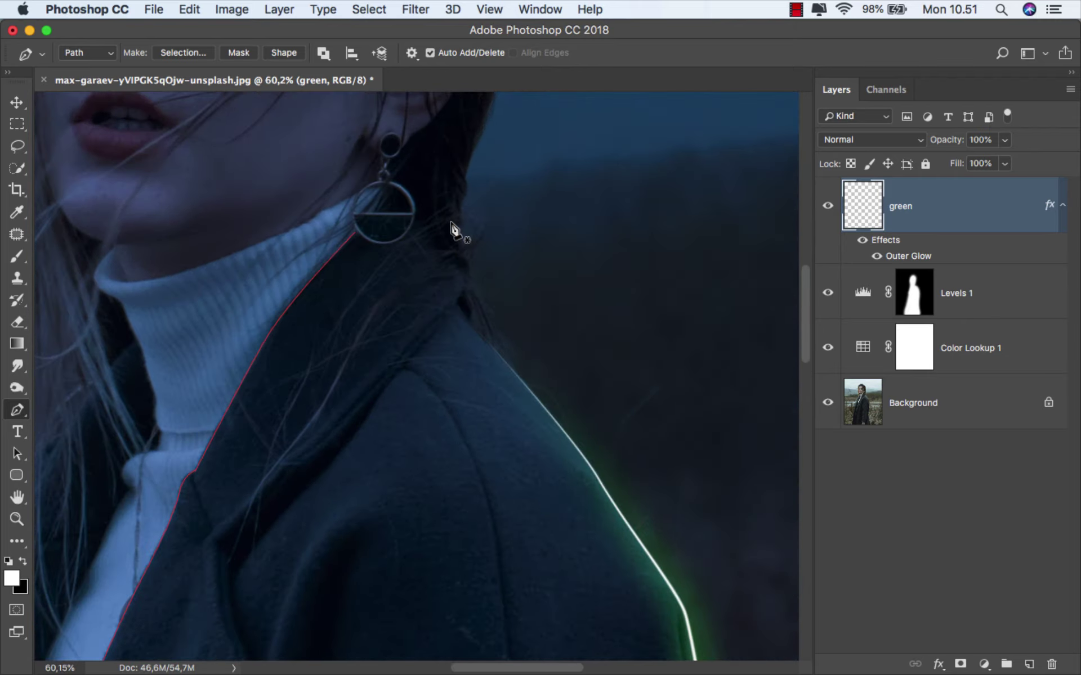
{"action": "left_click", "coordinate": [410, 232]}
{"action": "left_click_drag", "start_coordinate": [452, 287], "coordinate": [454, 301]}
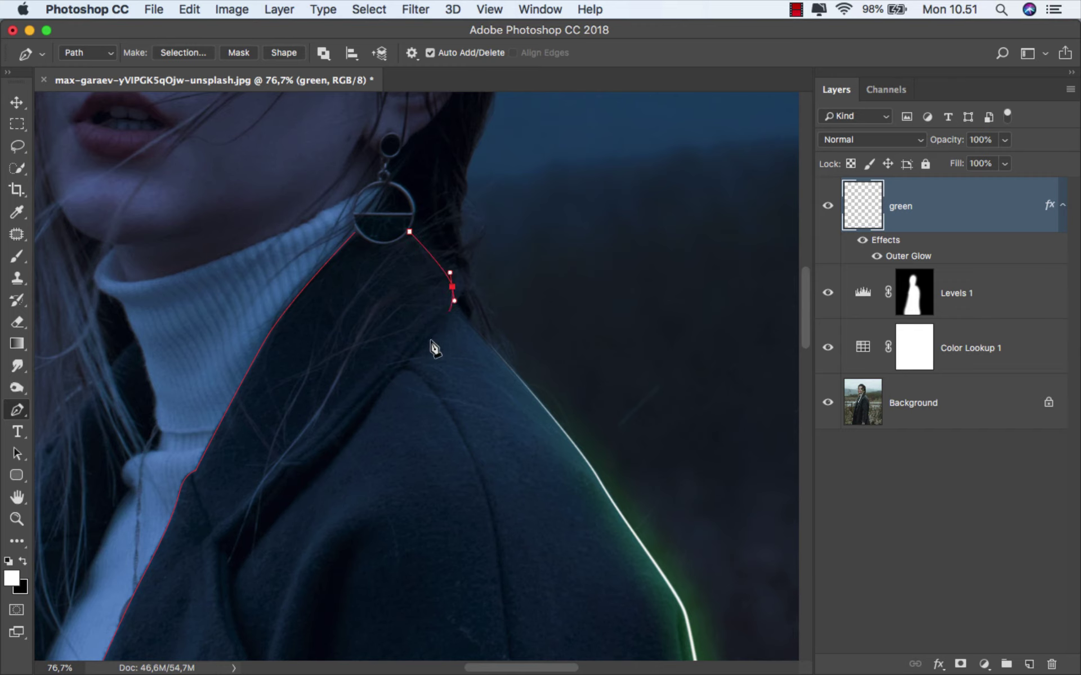
{"action": "left_click_drag", "start_coordinate": [339, 422], "coordinate": [321, 446]}
{"action": "left_click_drag", "start_coordinate": [231, 535], "coordinate": [230, 560]}
- Continue the collar path around the lapel notch and down the lapel's outer edge to the front-opening line, ending it as an open path
{"action": "left_click_drag", "start_coordinate": [235, 573], "coordinate": [408, 239]}
{"action": "left_click_drag", "start_coordinate": [415, 282], "coordinate": [437, 355]}
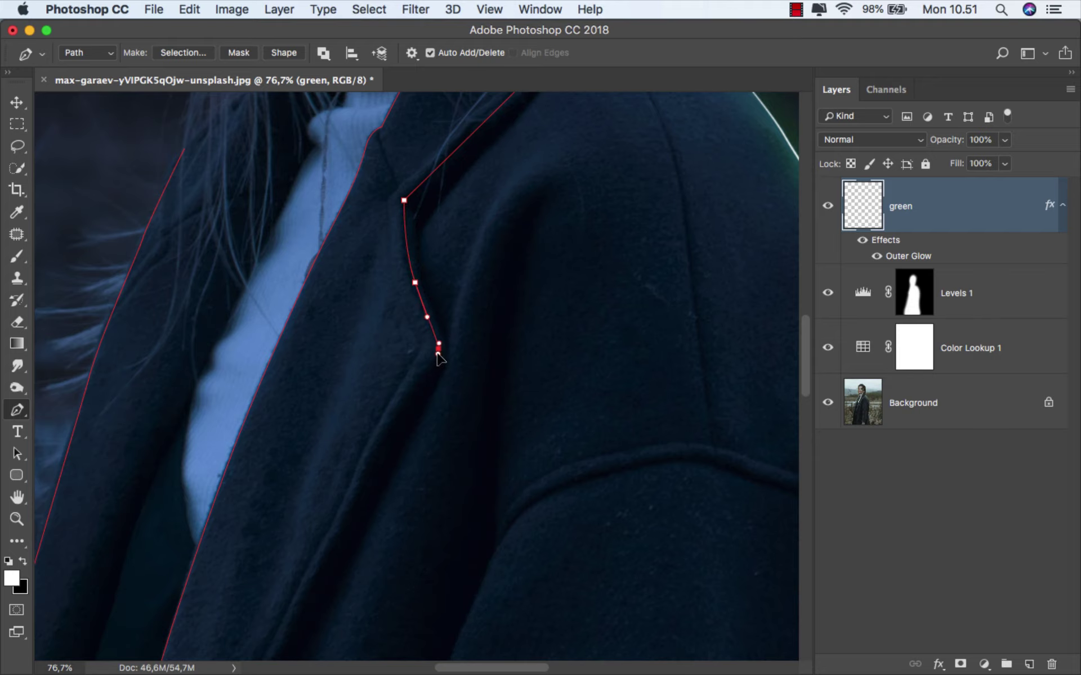
{"action": "left_click_drag", "start_coordinate": [373, 466], "coordinate": [508, 149]}
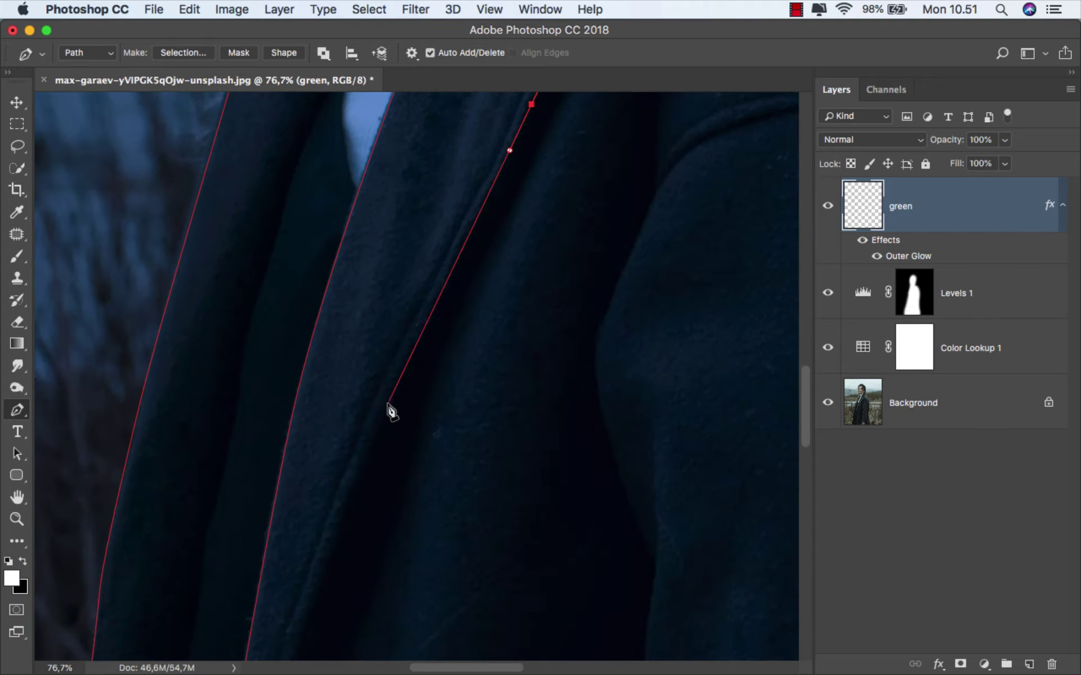
{"action": "left_click_drag", "start_coordinate": [388, 403], "coordinate": [350, 479]}
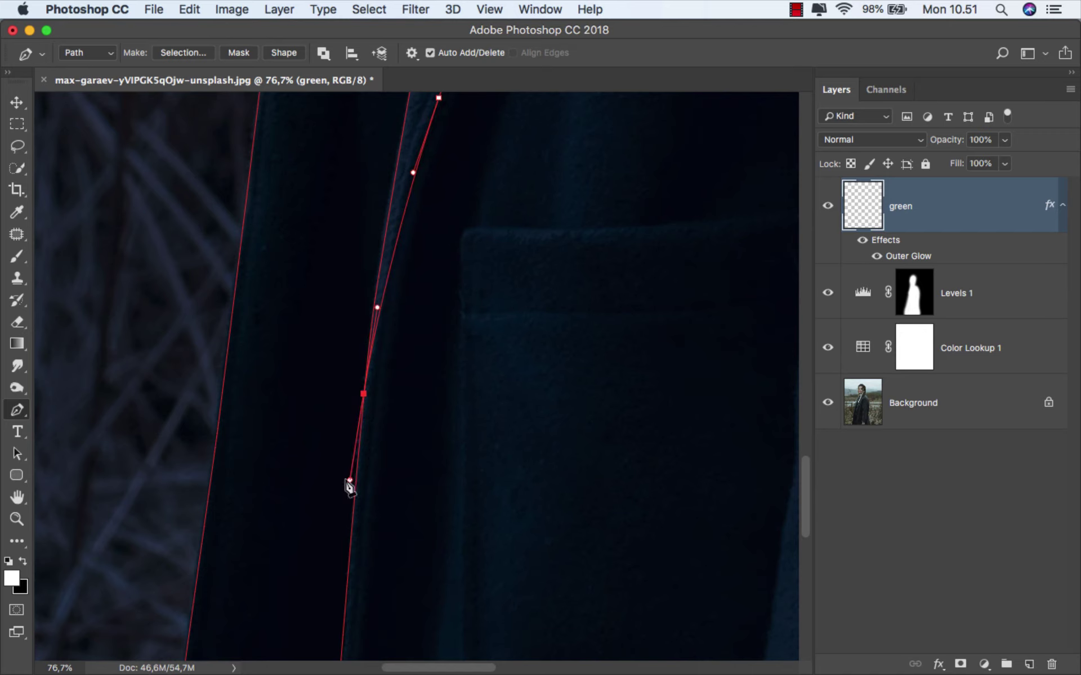
{"action": "key", "text": "Escape"}
- Trace an open path along the shoulder seam from the collar fold down to just above the sleeve seam
{"action": "scroll", "coordinate": [169, 349], "scroll_direction": "down", "scroll_amount": 5}
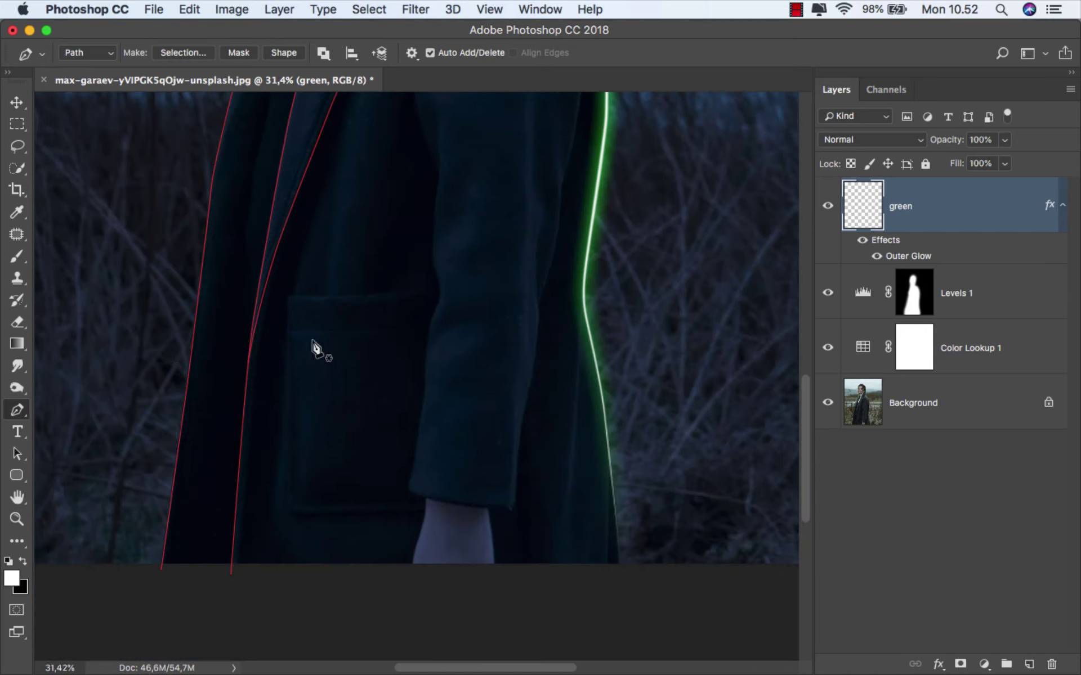
{"action": "left_click_drag", "start_coordinate": [444, 265], "coordinate": [429, 465]}
{"action": "scroll", "coordinate": [466, 242], "scroll_direction": "up", "scroll_amount": 3}
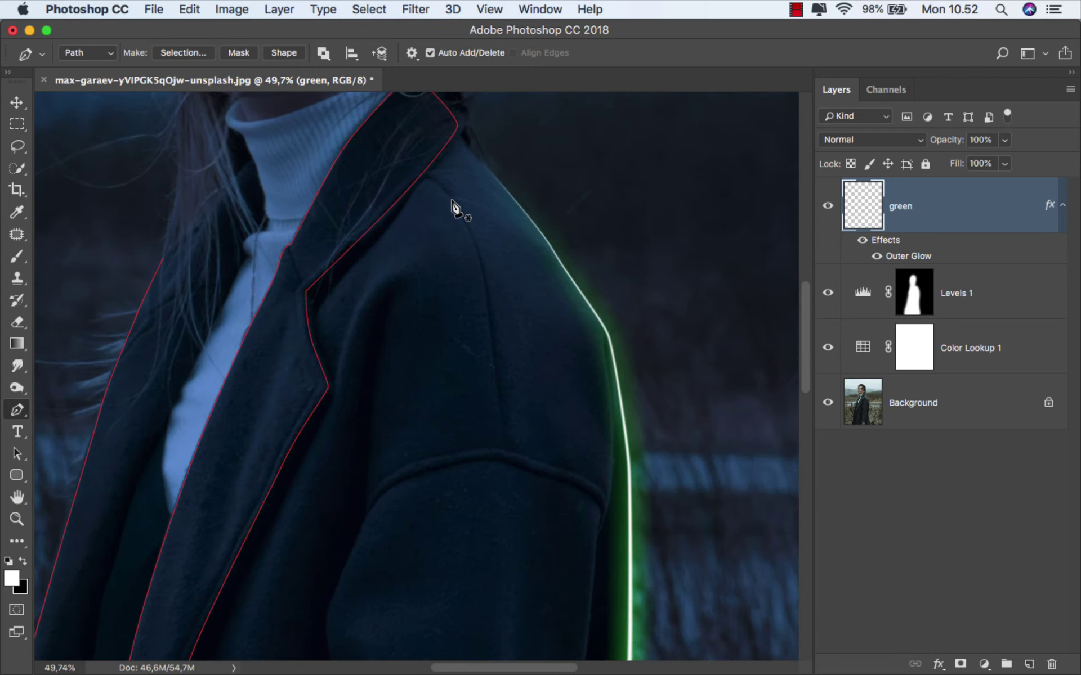
{"action": "scroll", "coordinate": [439, 189], "scroll_direction": "up", "scroll_amount": 1}
{"action": "left_click", "coordinate": [426, 175]}
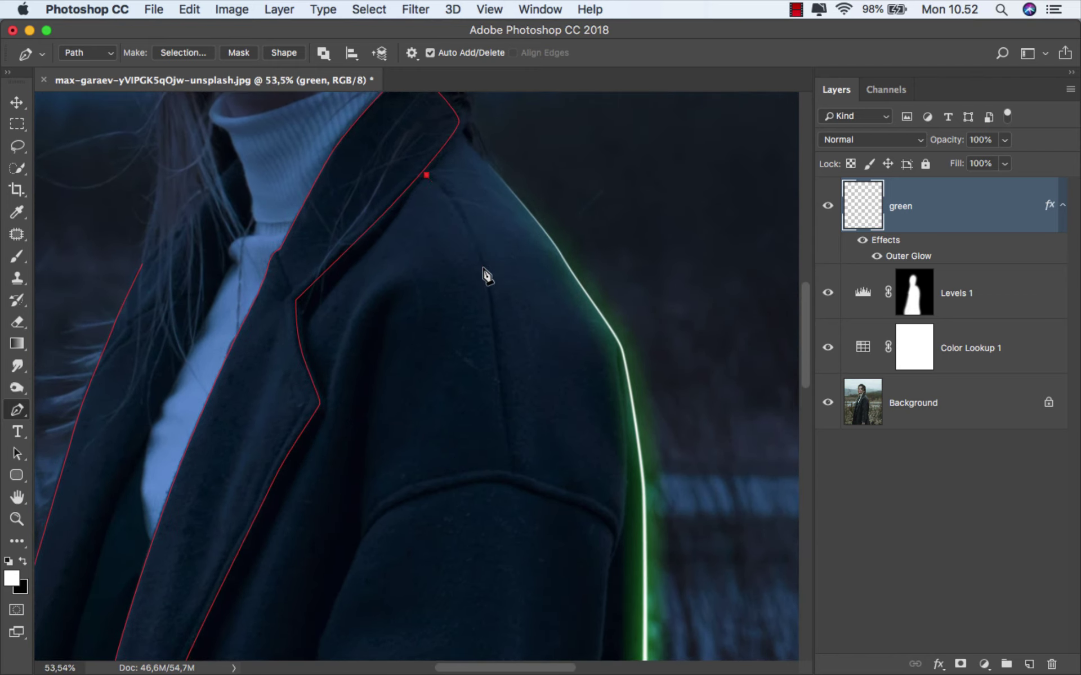
{"action": "left_click_drag", "start_coordinate": [483, 268], "coordinate": [496, 325]}
{"action": "left_click", "coordinate": [511, 468]}
{"action": "key", "text": "Escape"}
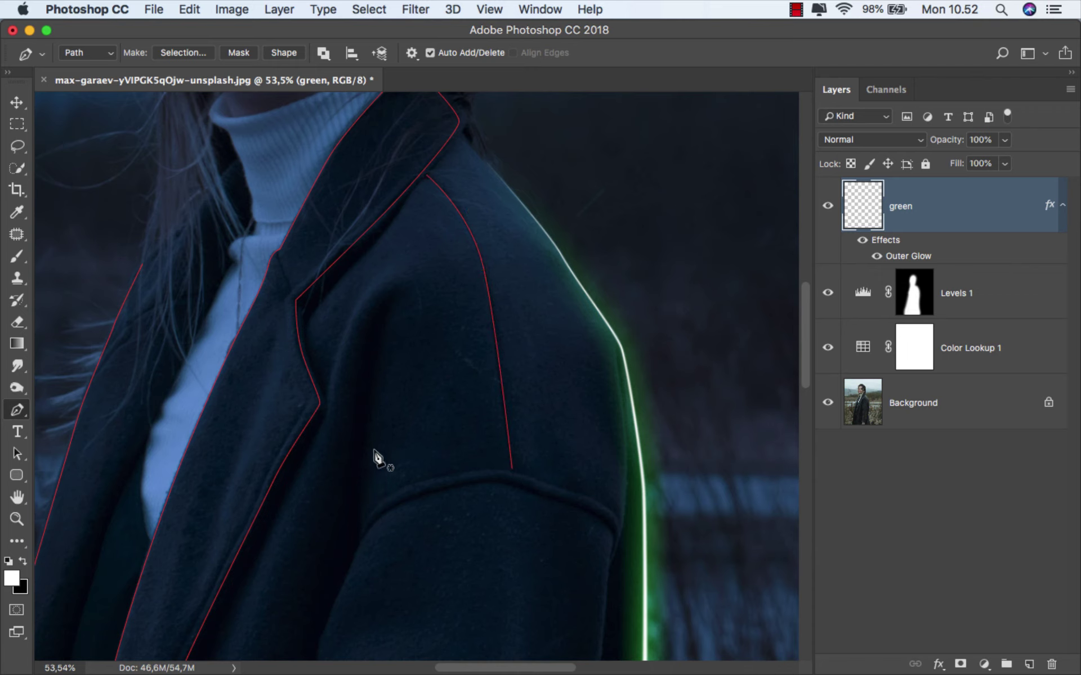
- Trace an open path along the curved seam at the top of the sleeve, from its back edge to its front edge
{"action": "left_click_drag", "start_coordinate": [617, 480], "coordinate": [604, 352]}
{"action": "scroll", "coordinate": [648, 371], "scroll_direction": "up", "scroll_amount": 2}
{"action": "left_click", "coordinate": [664, 389]}
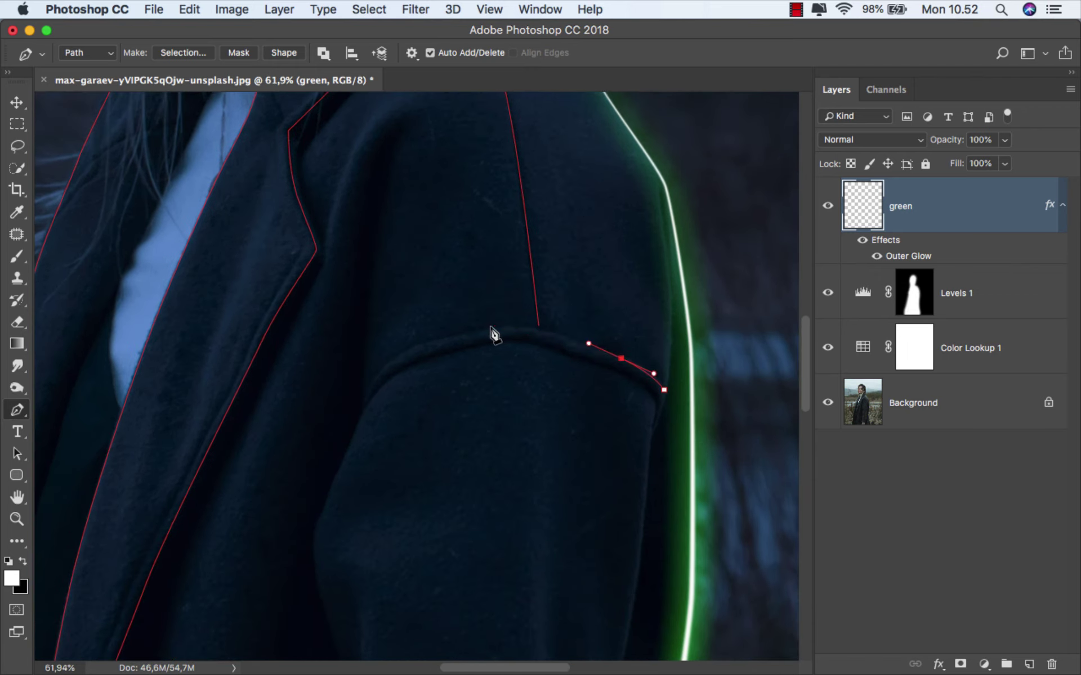
{"action": "left_click_drag", "start_coordinate": [485, 331], "coordinate": [429, 341]}
{"action": "left_click_drag", "start_coordinate": [367, 393], "coordinate": [339, 439]}
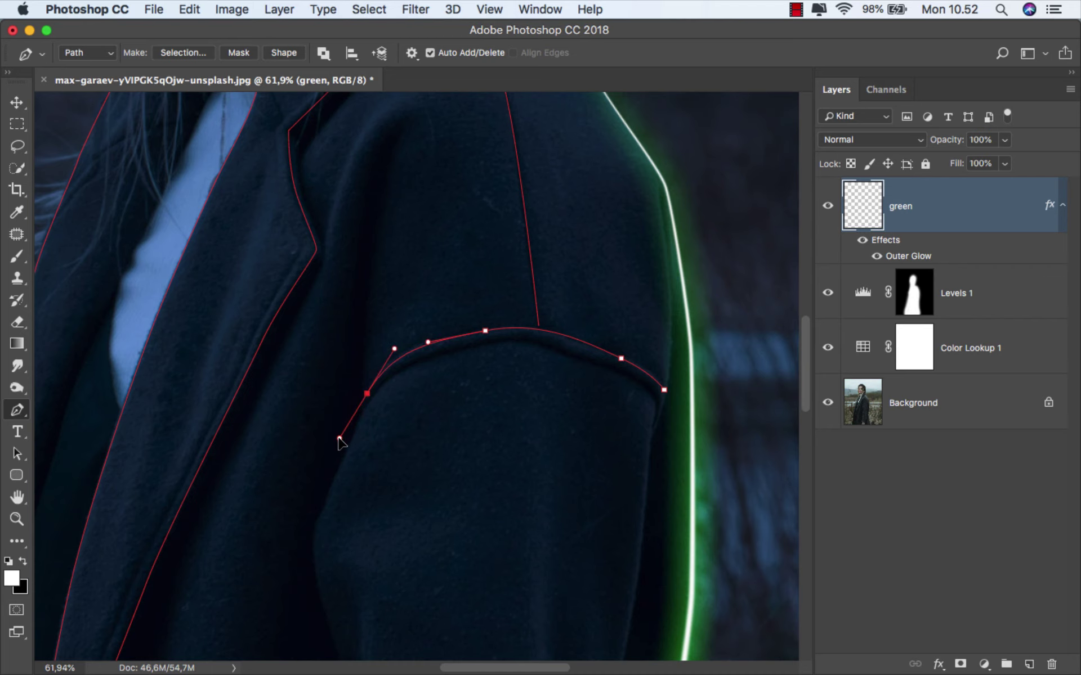
{"action": "key", "text": "Escape"}
- Start a path at the shoulder's outer corner and trace the sleeve's back edge down toward the forearm
{"action": "scroll", "coordinate": [473, 302], "scroll_direction": "down", "scroll_amount": 3}
{"action": "scroll", "coordinate": [586, 254], "scroll_direction": "up", "scroll_amount": 2}
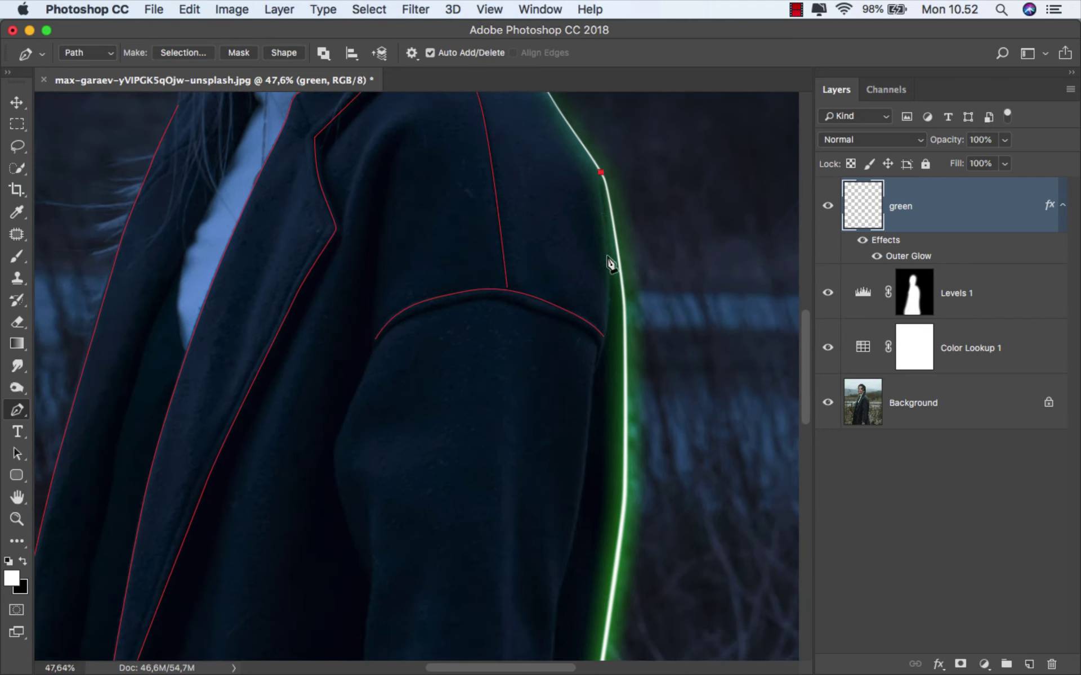
{"action": "left_click_drag", "start_coordinate": [605, 321], "coordinate": [600, 357]}
{"action": "left_click_drag", "start_coordinate": [586, 451], "coordinate": [582, 494]}
{"action": "left_click_drag", "start_coordinate": [567, 567], "coordinate": [562, 592]}
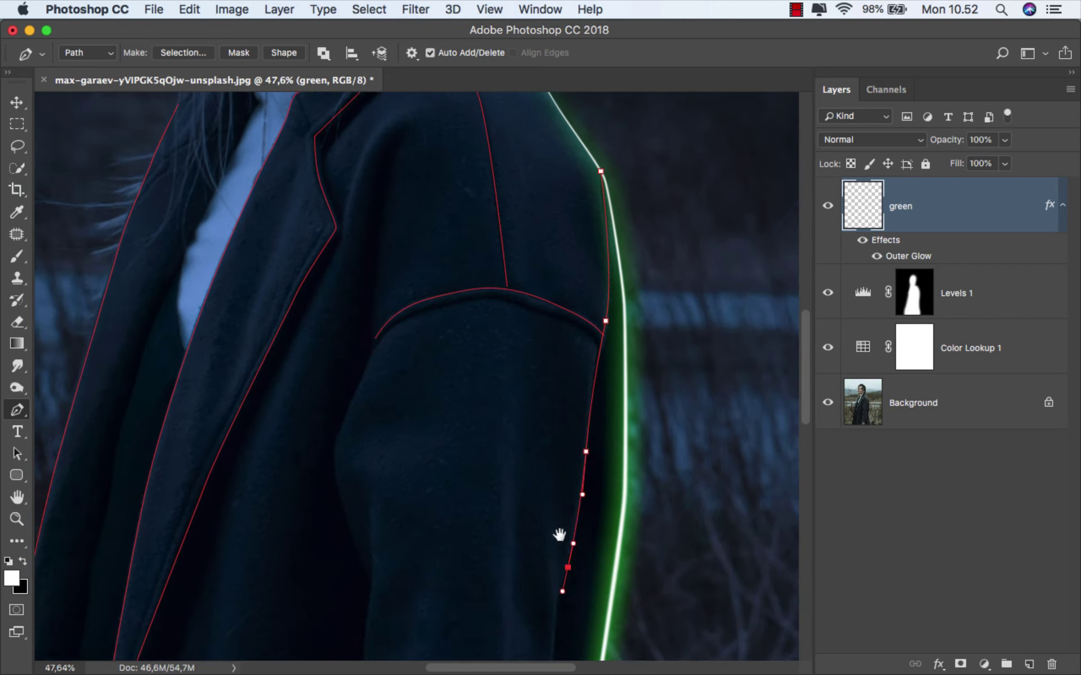
{"action": "left_click_drag", "start_coordinate": [559, 535], "coordinate": [540, 222]}
{"action": "left_click_drag", "start_coordinate": [521, 367], "coordinate": [518, 389]}
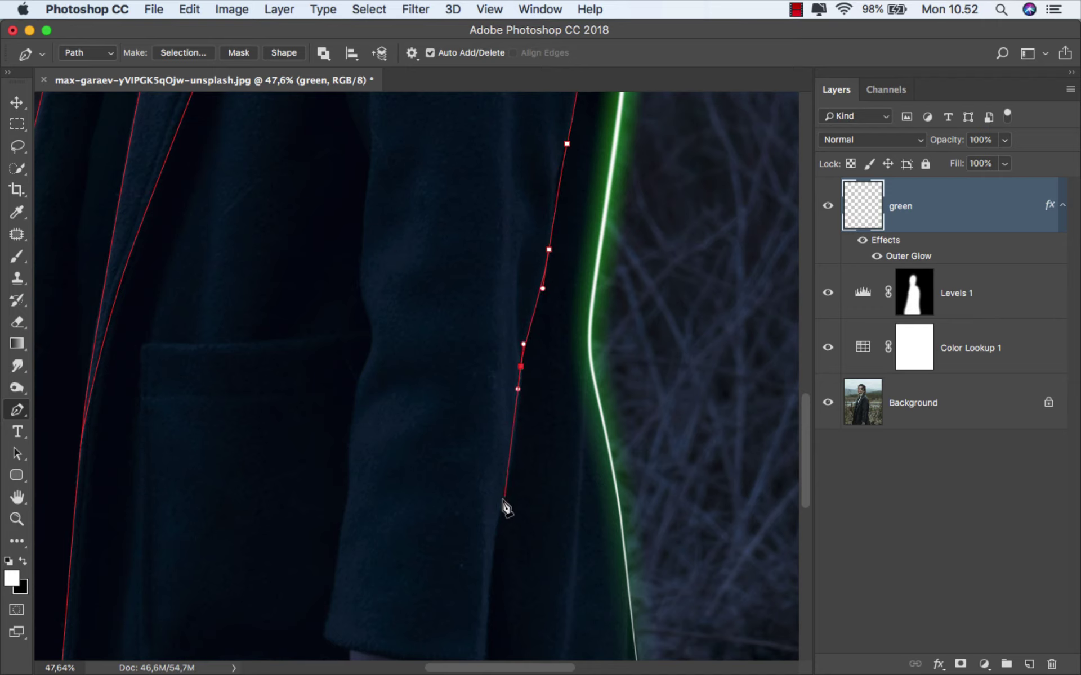
- Continue the sleeve path down to the cuff's back corner and across the cuff hem to its front corner
{"action": "scroll", "coordinate": [489, 546], "scroll_direction": "down", "scroll_amount": 5}
{"action": "scroll", "coordinate": [502, 350], "scroll_direction": "up", "scroll_amount": 2}
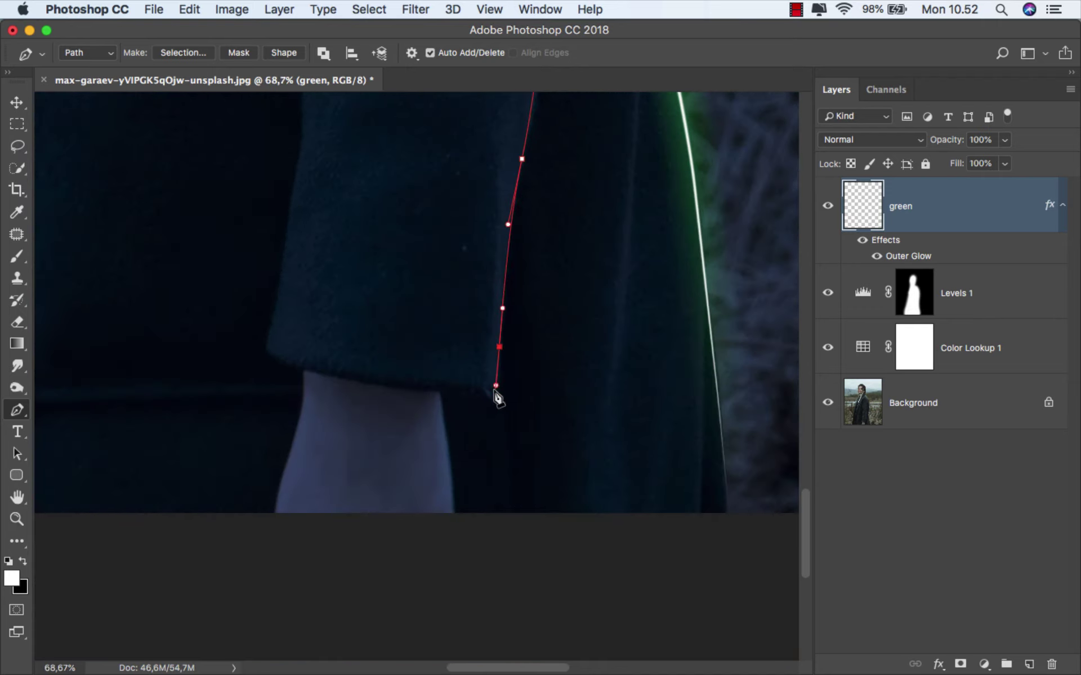
{"action": "left_click", "coordinate": [381, 384]}
{"action": "left_click", "coordinate": [340, 379]}
{"action": "left_click", "coordinate": [265, 353]}
{"action": "scroll", "coordinate": [355, 430], "scroll_direction": "up", "scroll_amount": 3}
{"action": "scroll", "coordinate": [354, 430], "scroll_direction": "down", "scroll_amount": 1}
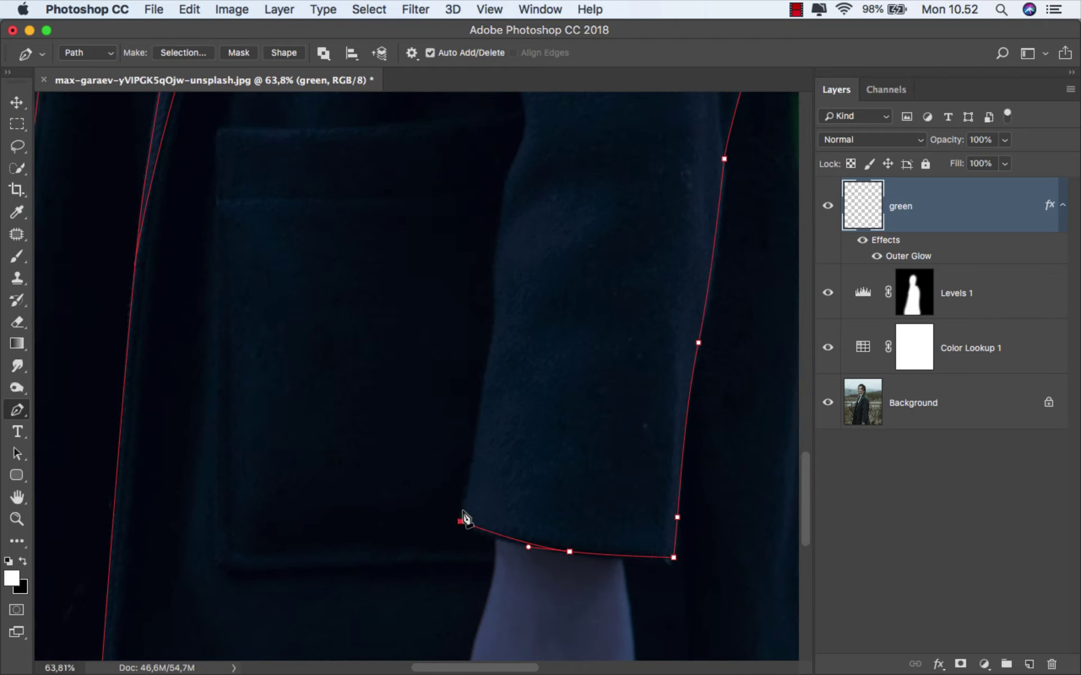
- Continue the path from the cuff's front corner up the lower part of the sleeve's front edge, past the pocket
{"action": "left_click", "coordinate": [486, 392]}
{"action": "left_click", "coordinate": [490, 333]}
{"action": "left_click", "coordinate": [492, 289]}
{"action": "left_click", "coordinate": [499, 239]}
{"action": "left_click", "coordinate": [507, 189]}
{"action": "scroll", "coordinate": [465, 499], "scroll_direction": "up", "scroll_amount": 5}
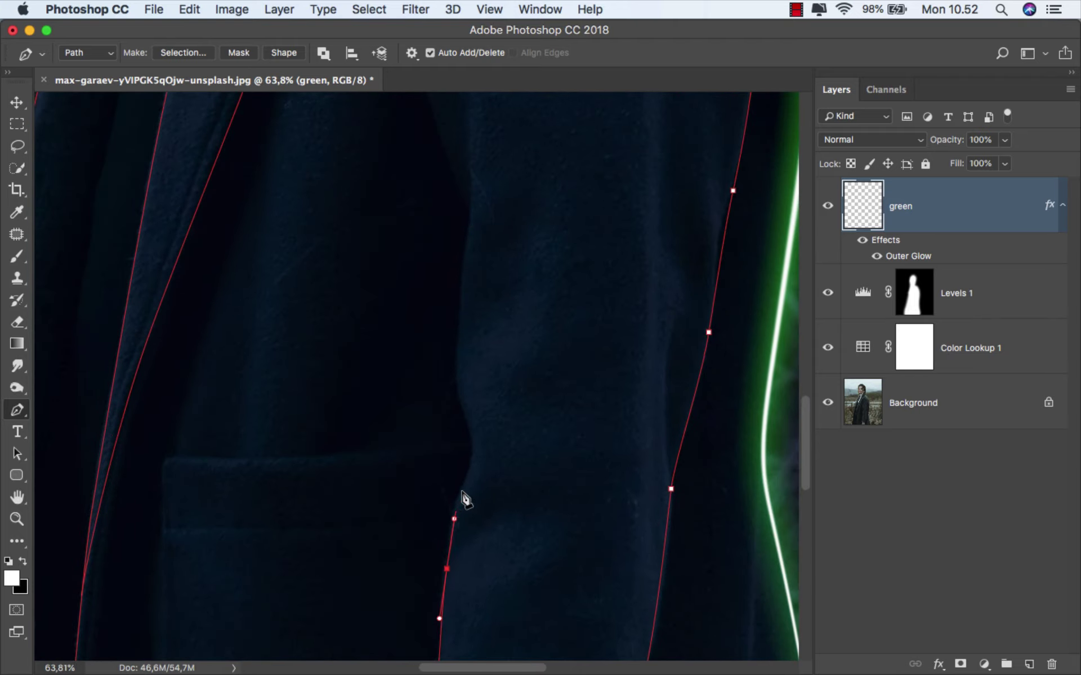
- Extend the path up the rest of the sleeve's front edge around the elbow to the front end of the sleeve seam
{"action": "left_click_drag", "start_coordinate": [469, 422], "coordinate": [456, 370]}
{"action": "left_click_drag", "start_coordinate": [468, 264], "coordinate": [475, 211]}
{"action": "key", "text": "space"}
{"action": "left_click_drag", "start_coordinate": [476, 252], "coordinate": [504, 603]}
{"action": "left_click", "coordinate": [471, 483]}
{"action": "left_click", "coordinate": [462, 444]}
{"action": "left_click_drag", "start_coordinate": [463, 350], "coordinate": [485, 295]}
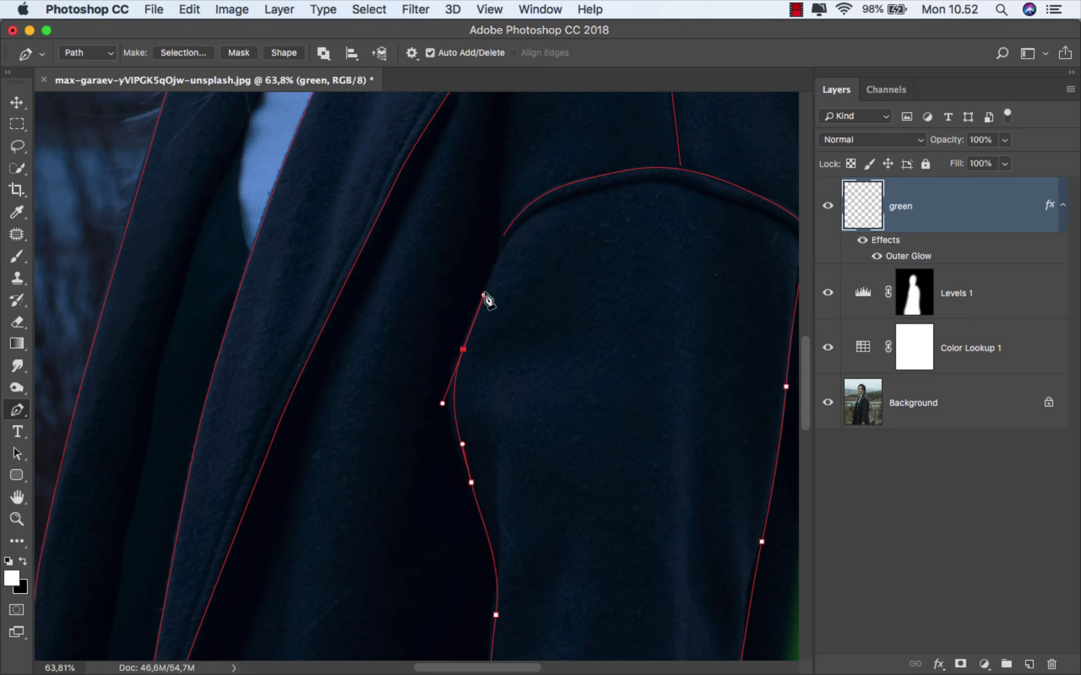
{"action": "left_click", "coordinate": [503, 237]}
{"action": "scroll", "coordinate": [540, 309], "scroll_direction": "down", "scroll_amount": 5}
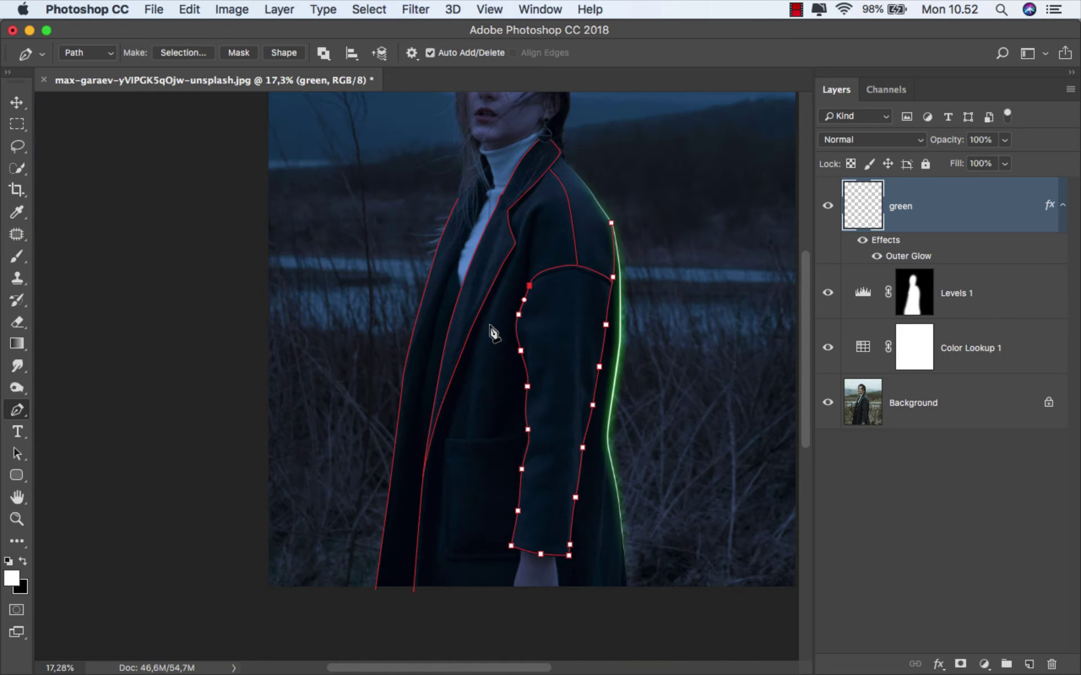
- Trace an open path along the far lapel's inner edge, from the hair beside the turtleneck down to the coat's front outer edge
{"action": "left_click", "coordinate": [16, 410]}
{"action": "scroll", "coordinate": [481, 228], "scroll_direction": "up", "scroll_amount": 5}
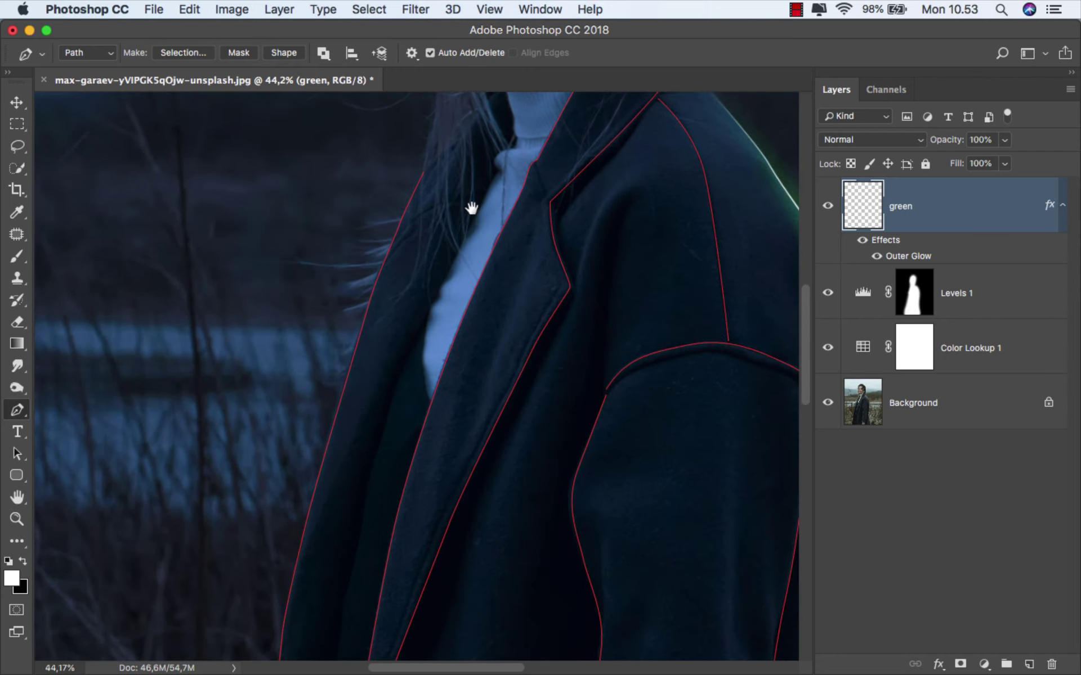
{"action": "left_click_drag", "start_coordinate": [470, 208], "coordinate": [495, 133]}
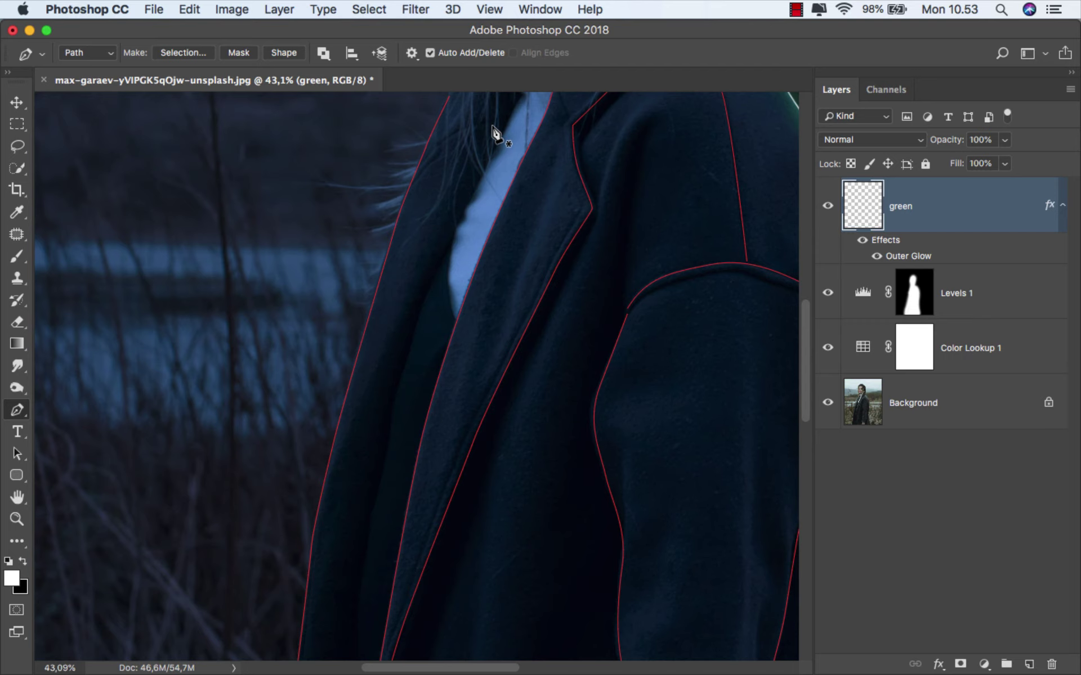
{"action": "left_click", "coordinate": [493, 126]}
{"action": "scroll", "coordinate": [493, 127], "scroll_direction": "down", "scroll_amount": 2}
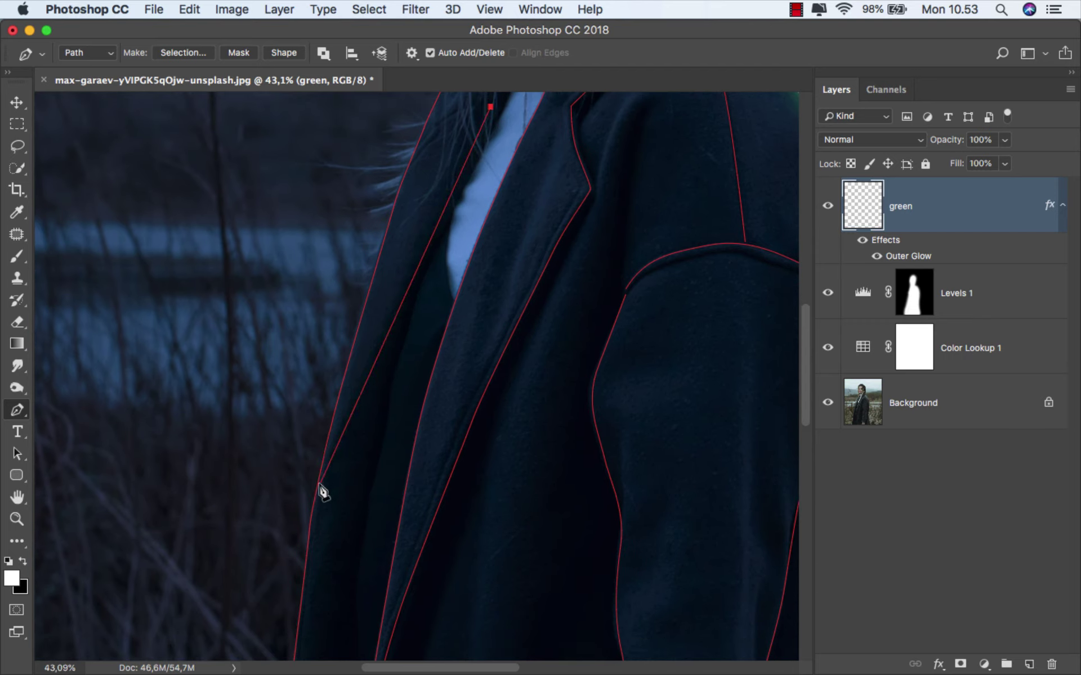
{"action": "left_click_drag", "start_coordinate": [319, 484], "coordinate": [297, 557]}
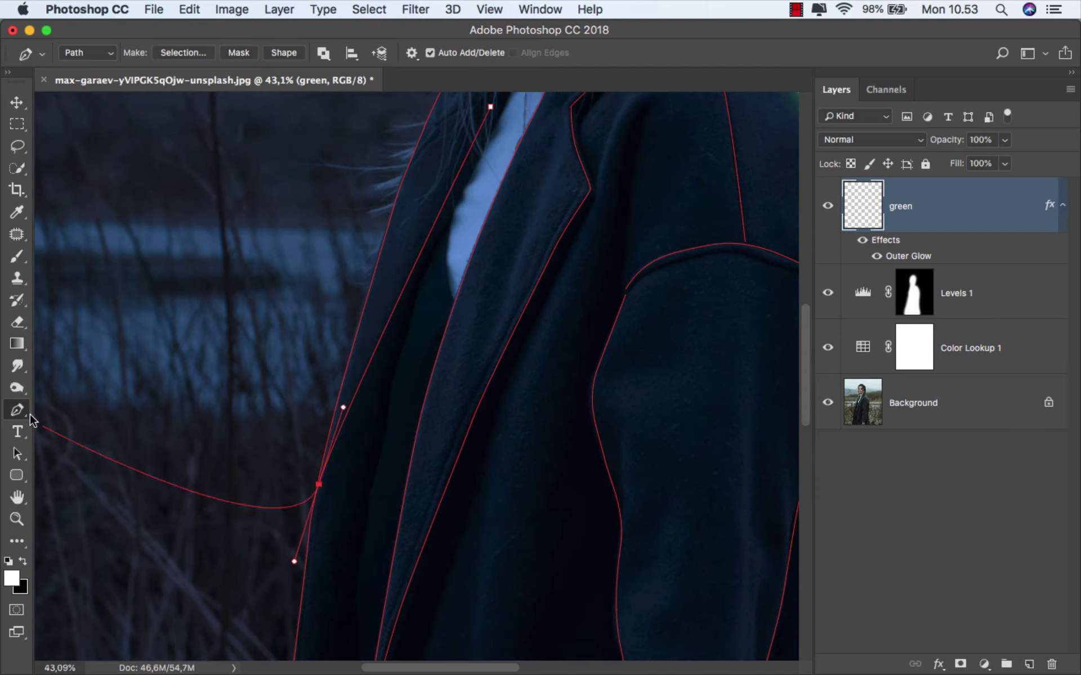
{"action": "key", "text": "Escape"}
{"action": "scroll", "coordinate": [376, 411], "scroll_direction": "down", "scroll_amount": 5}
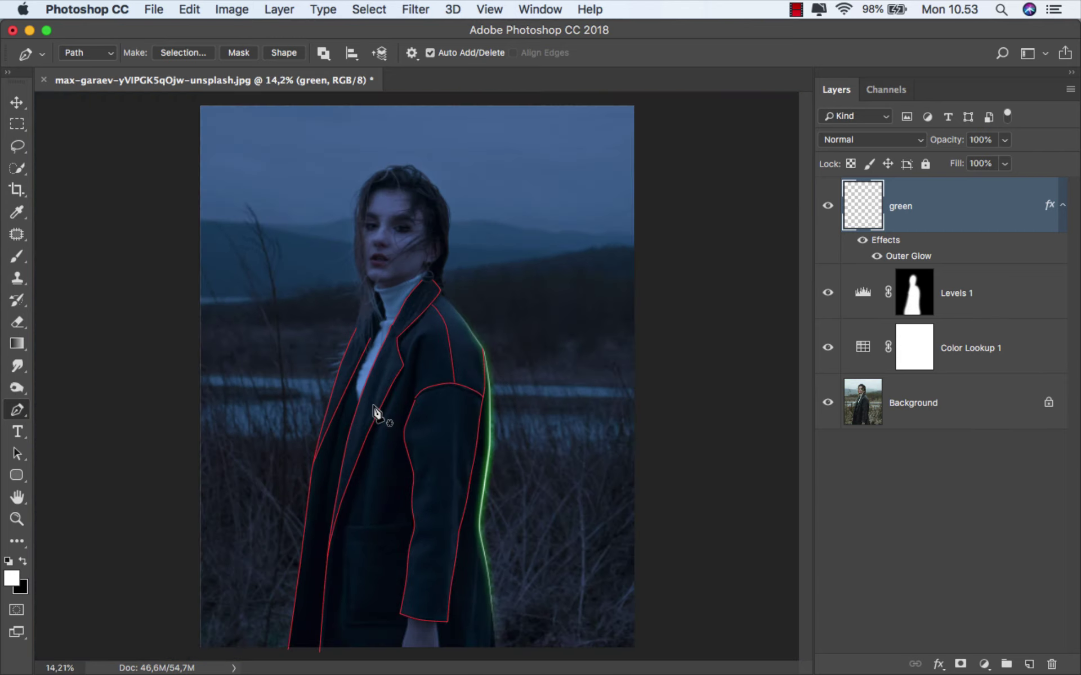
- Stroke the coat paths on the green layer using the Brush with Simulate Pressure, delete the paths, and compare the image with and without that layer
{"action": "key", "text": "super+equal"}
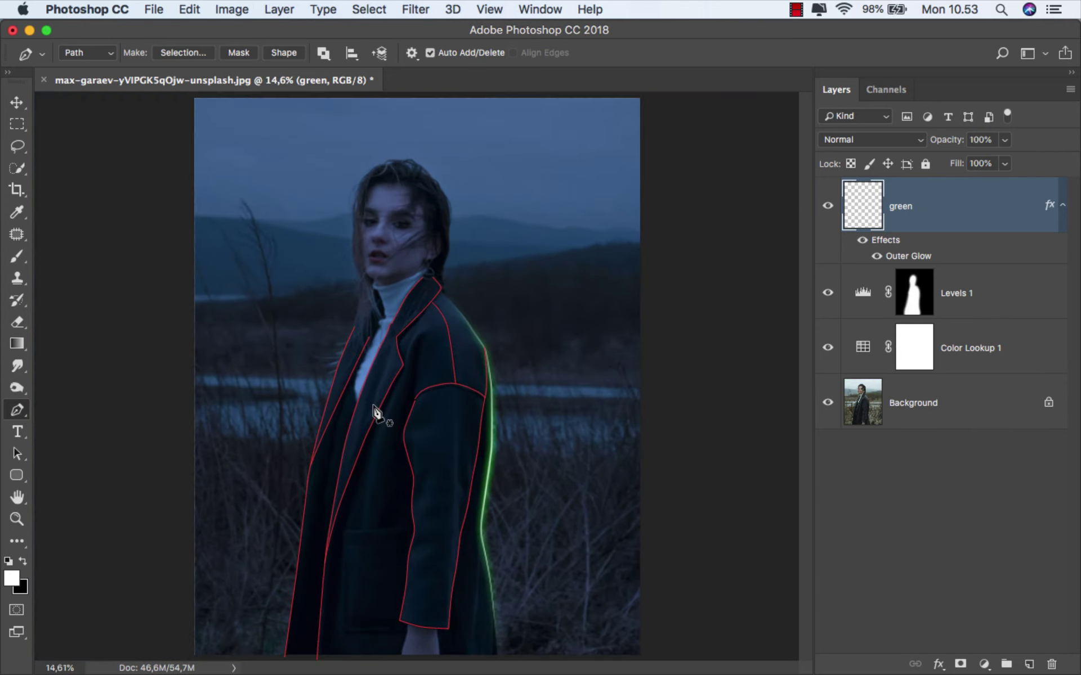
{"action": "right_click", "coordinate": [516, 269]}
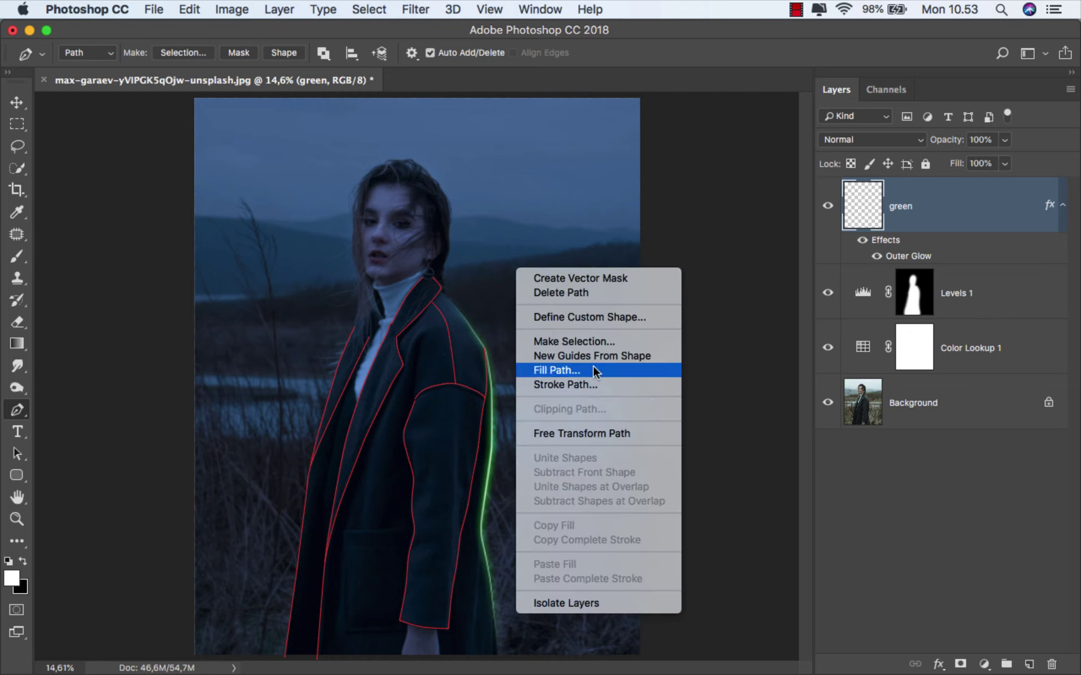
{"action": "left_click", "coordinate": [598, 385]}
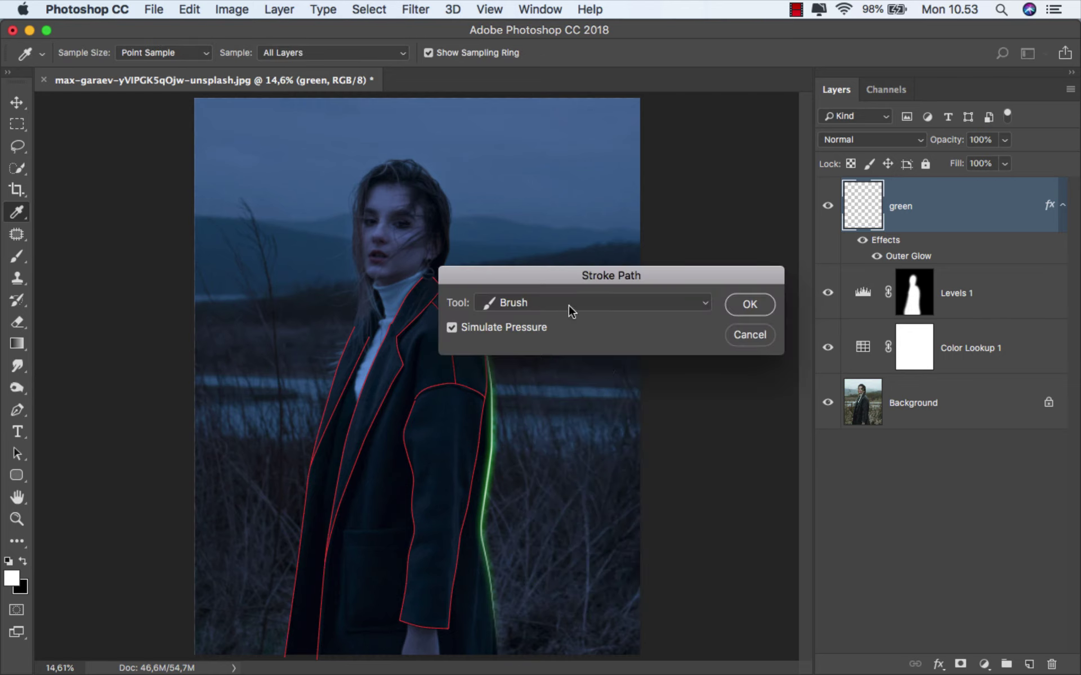
{"action": "left_click", "coordinate": [750, 306]}
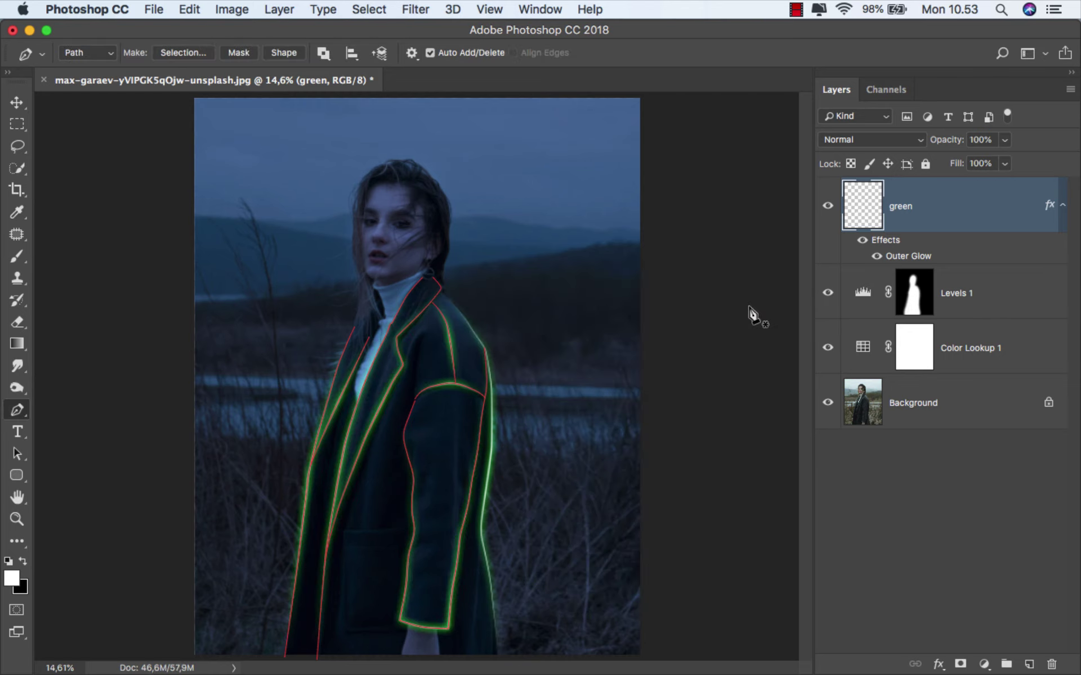
{"action": "right_click", "coordinate": [536, 267]}
{"action": "left_click", "coordinate": [565, 289]}
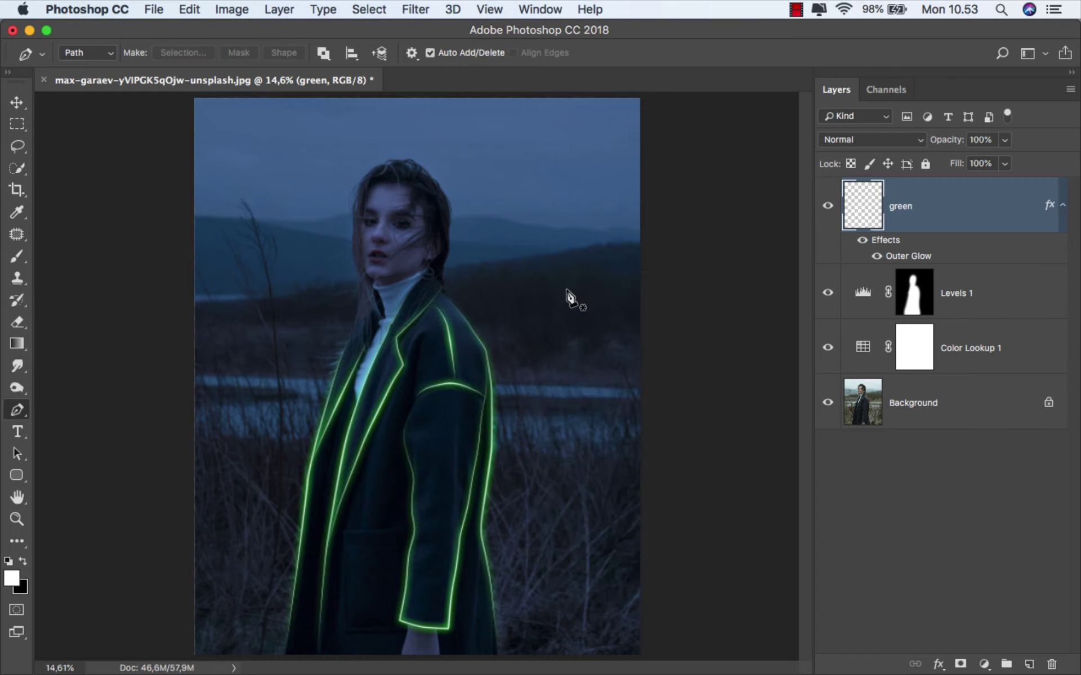
{"action": "left_click", "coordinate": [827, 208]}
{"action": "left_click", "coordinate": [827, 208]}
- Add a new layer above the green layer and name it yellow
{"action": "left_click", "coordinate": [1028, 663]}
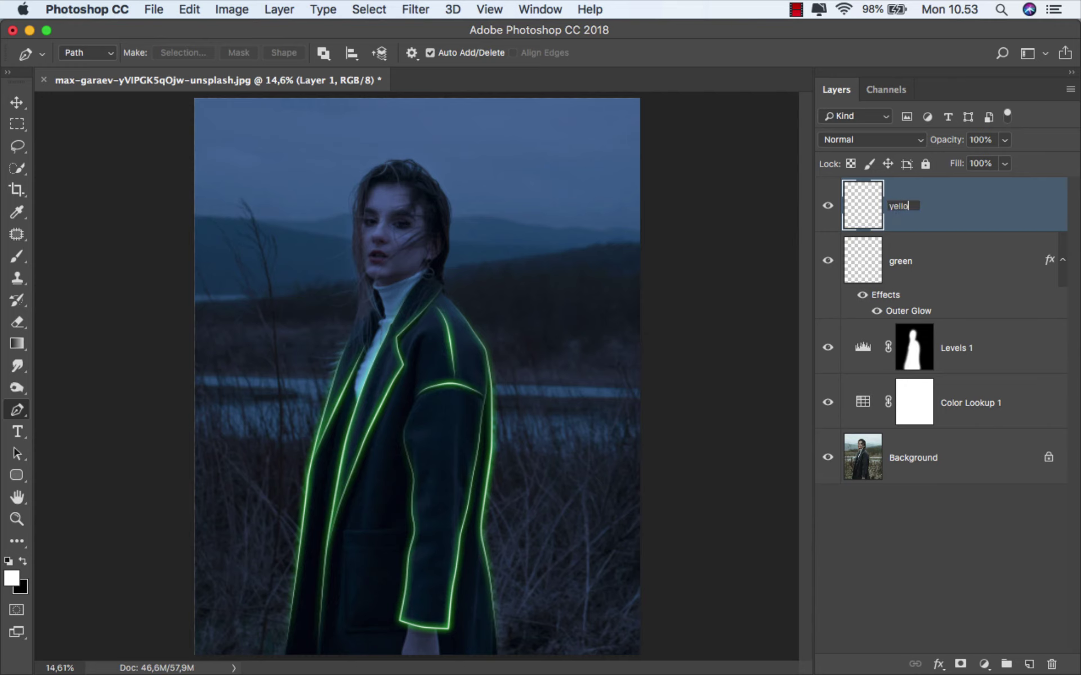
{"action": "type", "text": "w"}
{"action": "key", "text": "Return"}
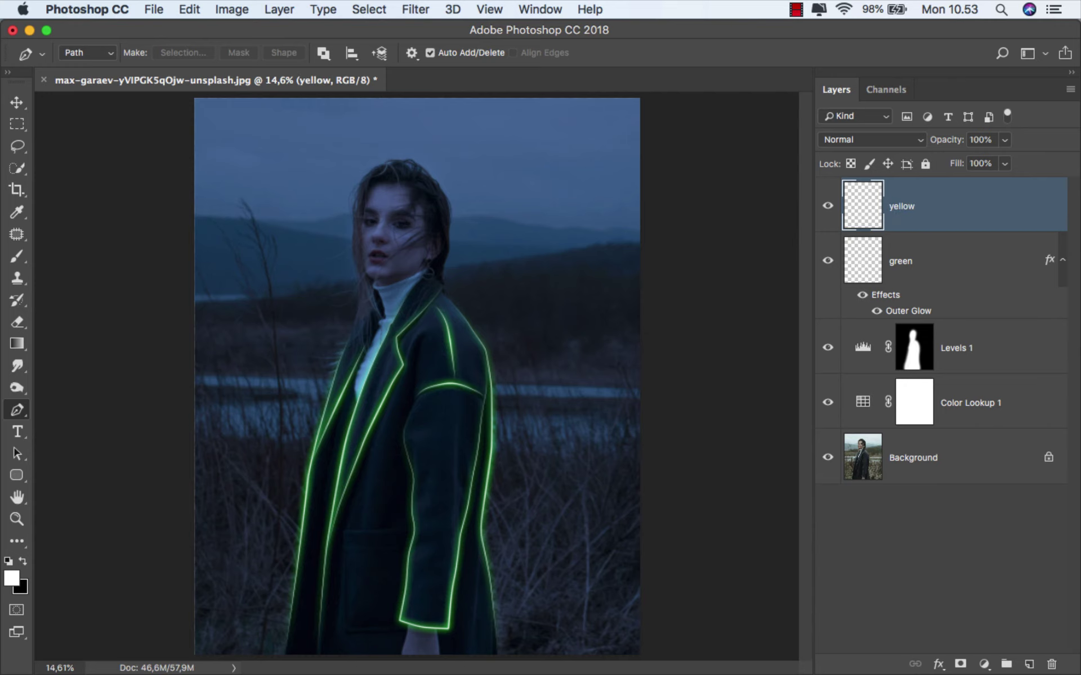
- Apply an Outer Glow effect to the yellow layer with the glow colour #ffe400
{"action": "right_click", "coordinate": [932, 213]}
{"action": "left_click", "coordinate": [867, 214]}
{"action": "left_click_drag", "start_coordinate": [498, 187], "coordinate": [695, 153]}
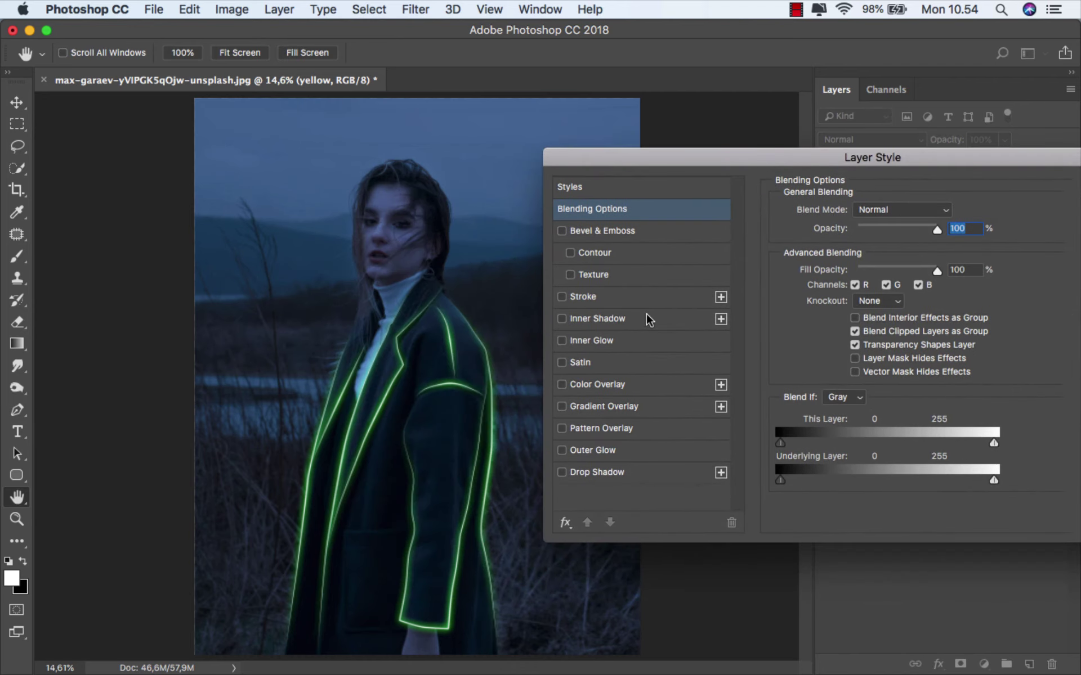
{"action": "left_click", "coordinate": [590, 452]}
{"action": "left_click", "coordinate": [815, 270]}
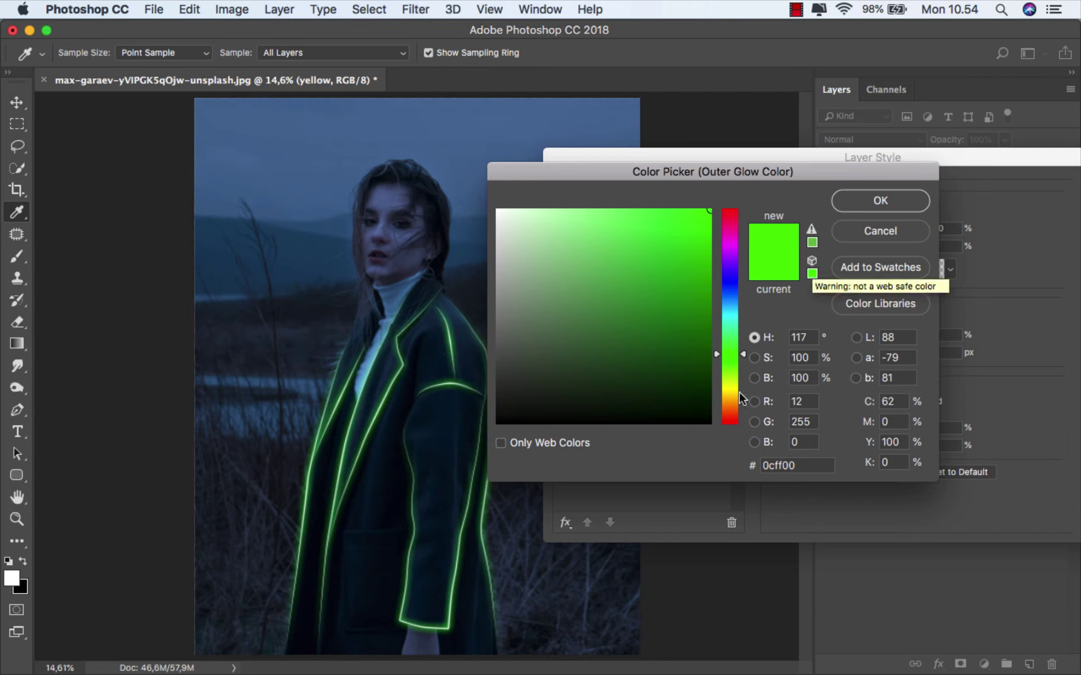
{"action": "left_click_drag", "start_coordinate": [740, 398], "coordinate": [734, 391]}
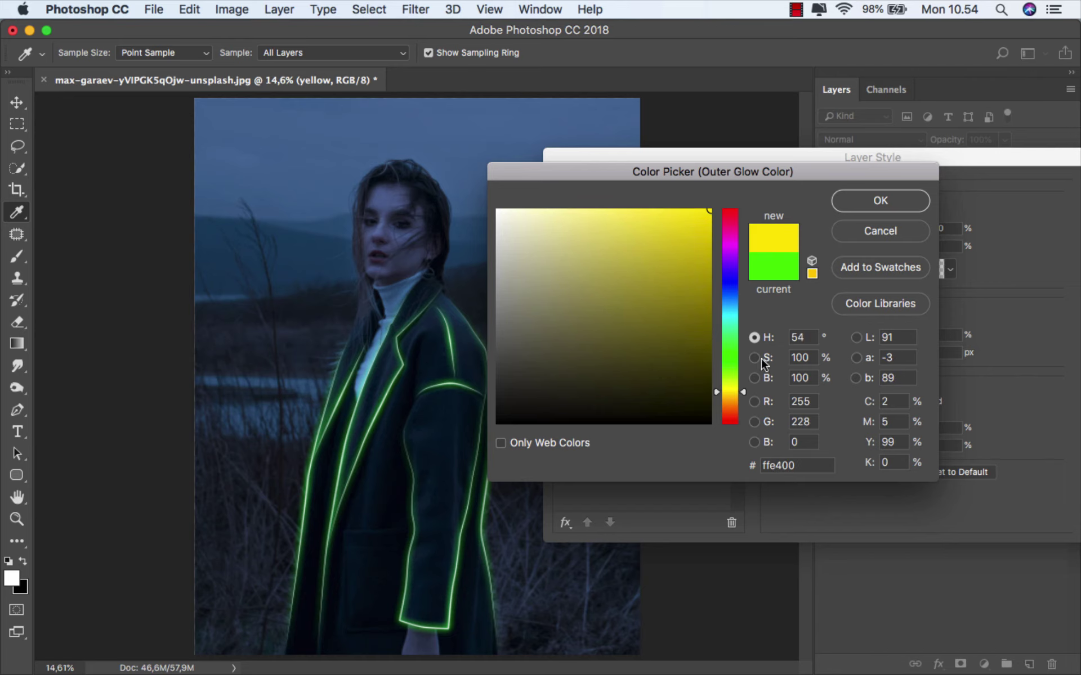
{"action": "left_click", "coordinate": [864, 202]}
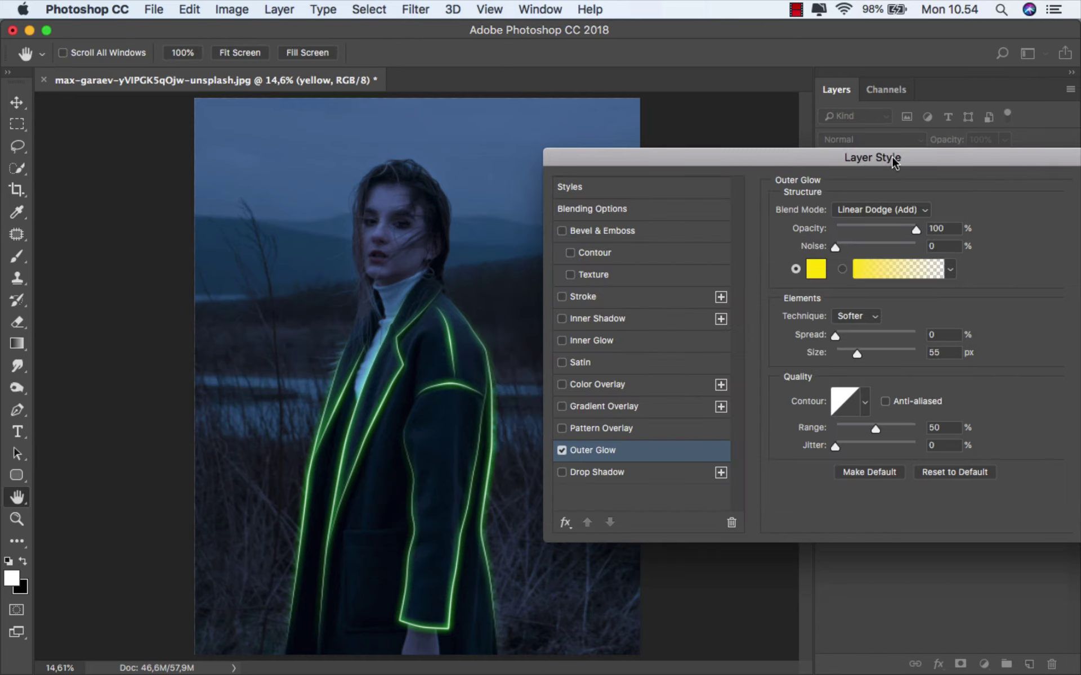
{"action": "left_click_drag", "start_coordinate": [895, 161], "coordinate": [743, 182]}
{"action": "left_click", "coordinate": [935, 212]}
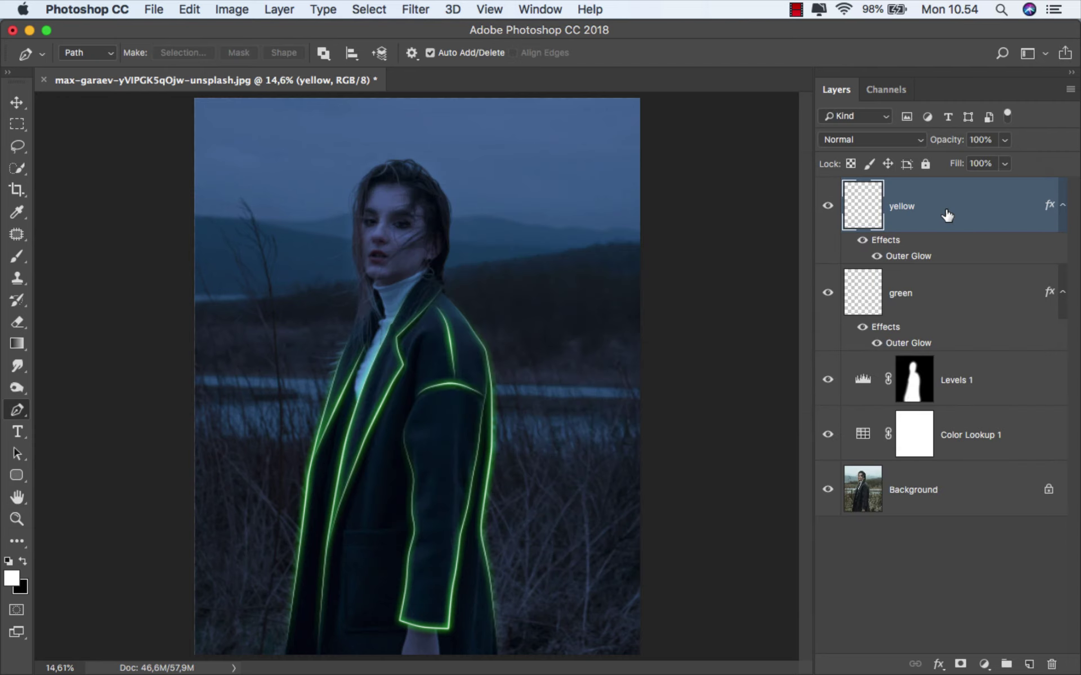
- Check the brush tip's size and hardness, and hide the Color Lookup 1 adjustment to reveal the coat pocket
{"action": "left_click", "coordinate": [17, 257]}
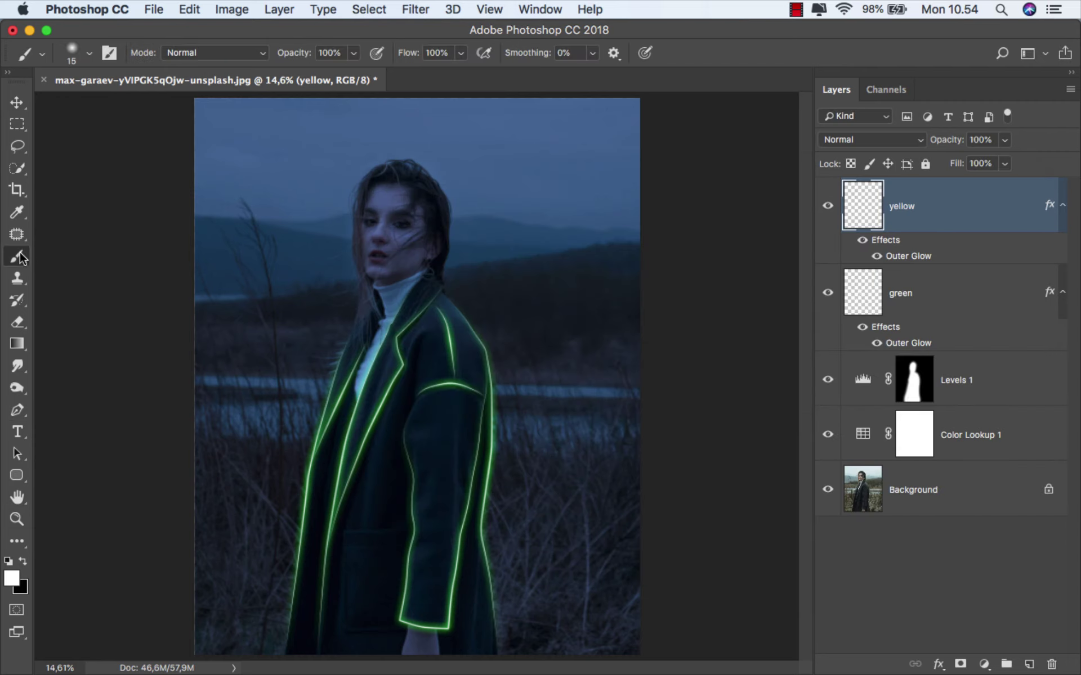
{"action": "right_click", "coordinate": [313, 262]}
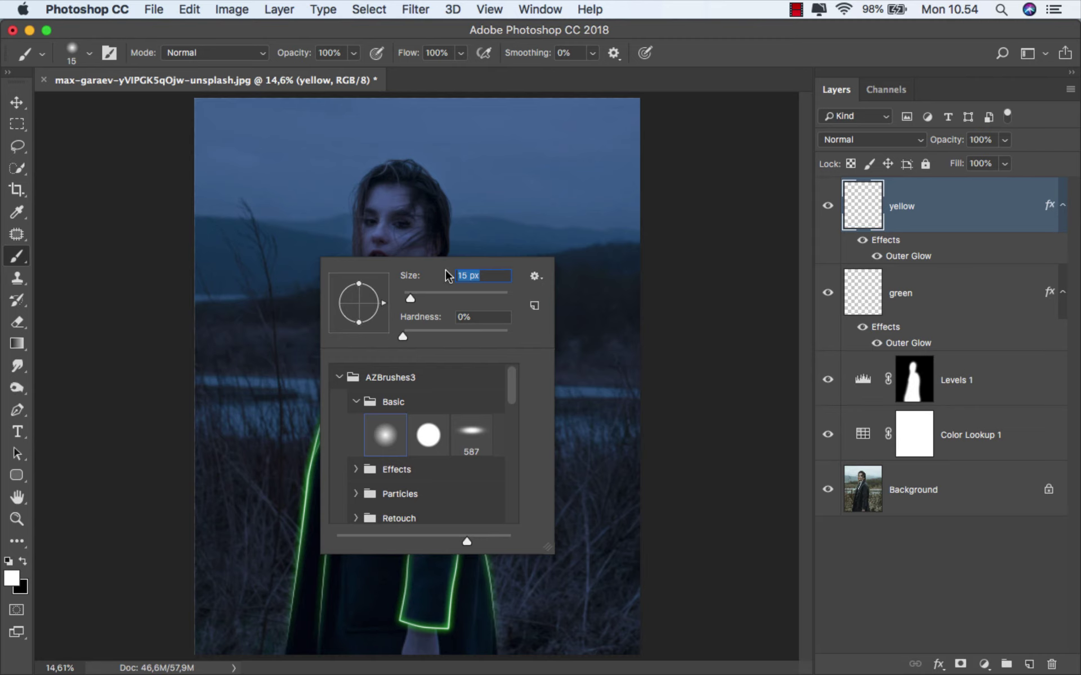
{"action": "left_click", "coordinate": [23, 411]}
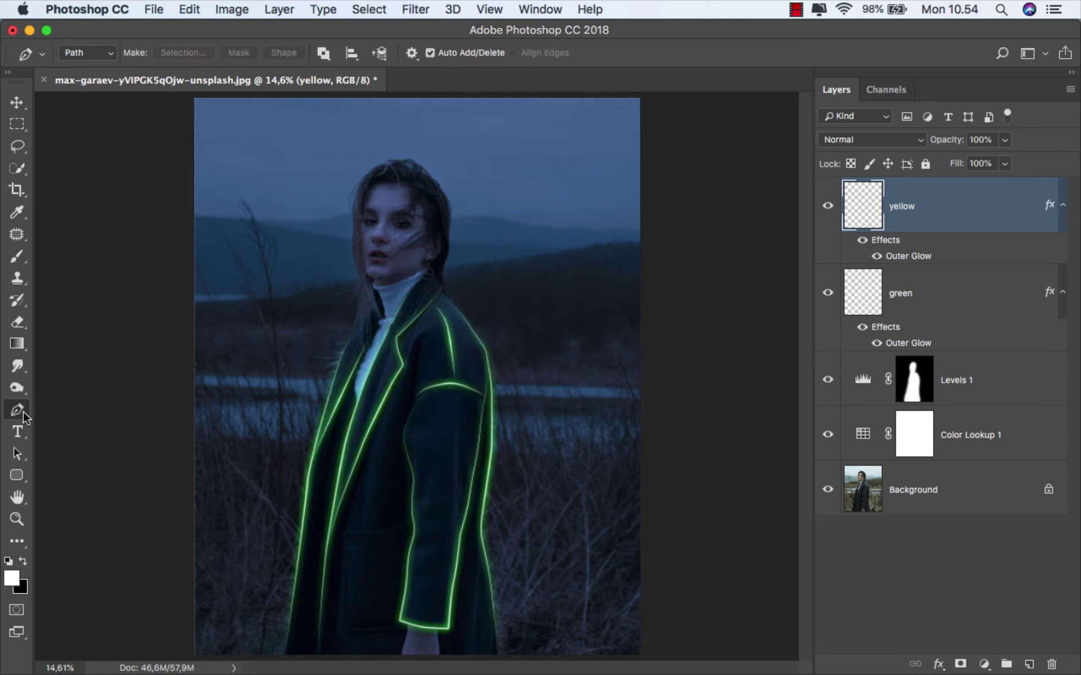
{"action": "scroll", "coordinate": [411, 532], "scroll_direction": "up", "scroll_amount": 6}
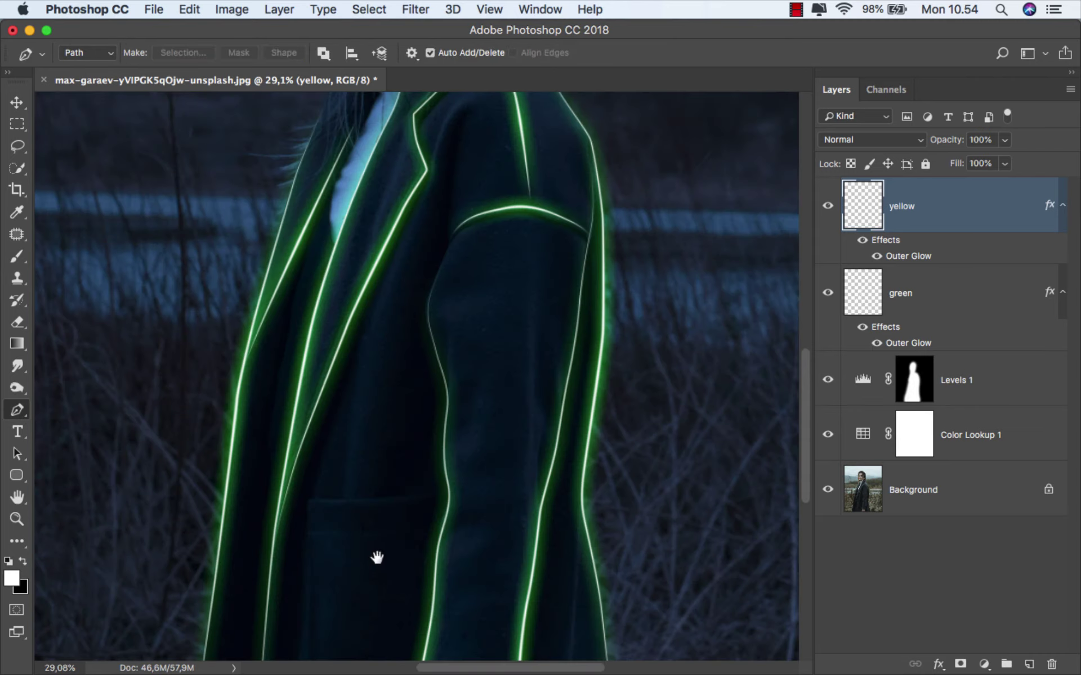
{"action": "scroll", "coordinate": [424, 430], "scroll_direction": "up", "scroll_amount": 2}
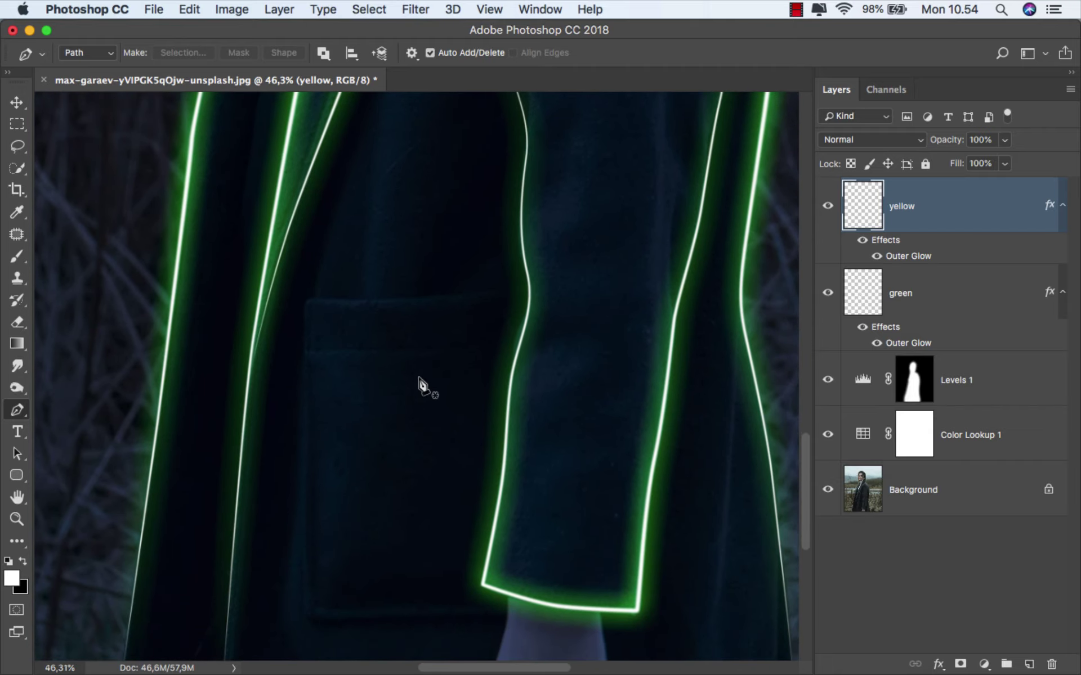
{"action": "scroll", "coordinate": [580, 400], "scroll_direction": "down", "scroll_amount": 1}
{"action": "left_click", "coordinate": [823, 436]}
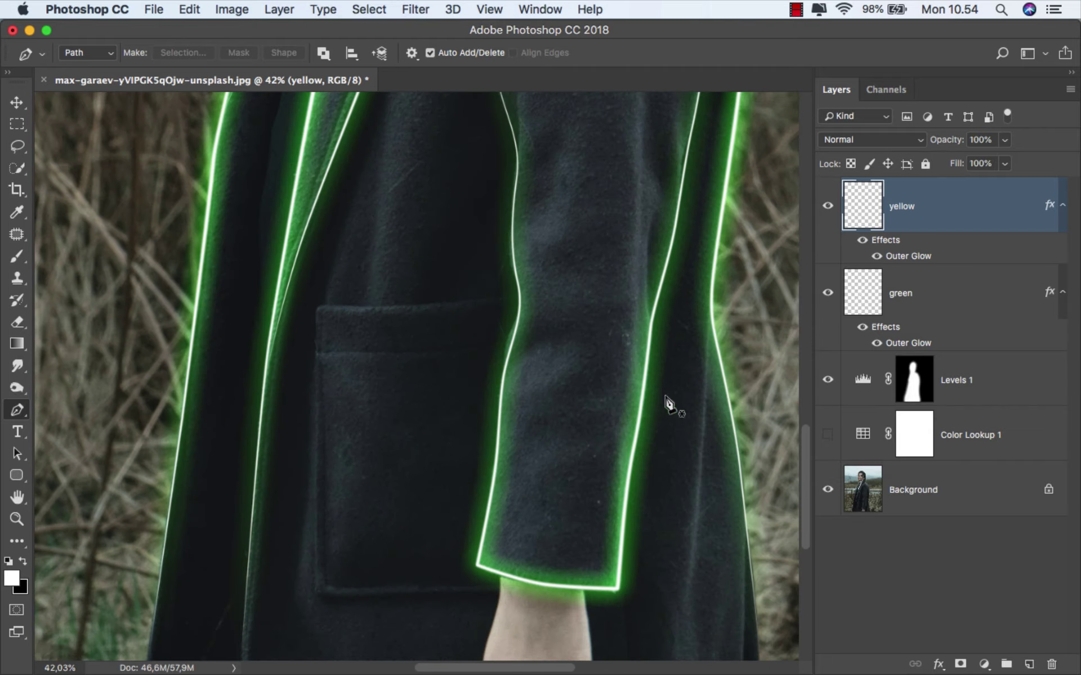
- Trace an open path from the sleeve along the coat pocket's upper edge and around its far corner to the flap seam
{"action": "scroll", "coordinate": [537, 338], "scroll_direction": "left", "scroll_amount": 2}
{"action": "left_click", "coordinate": [548, 307]}
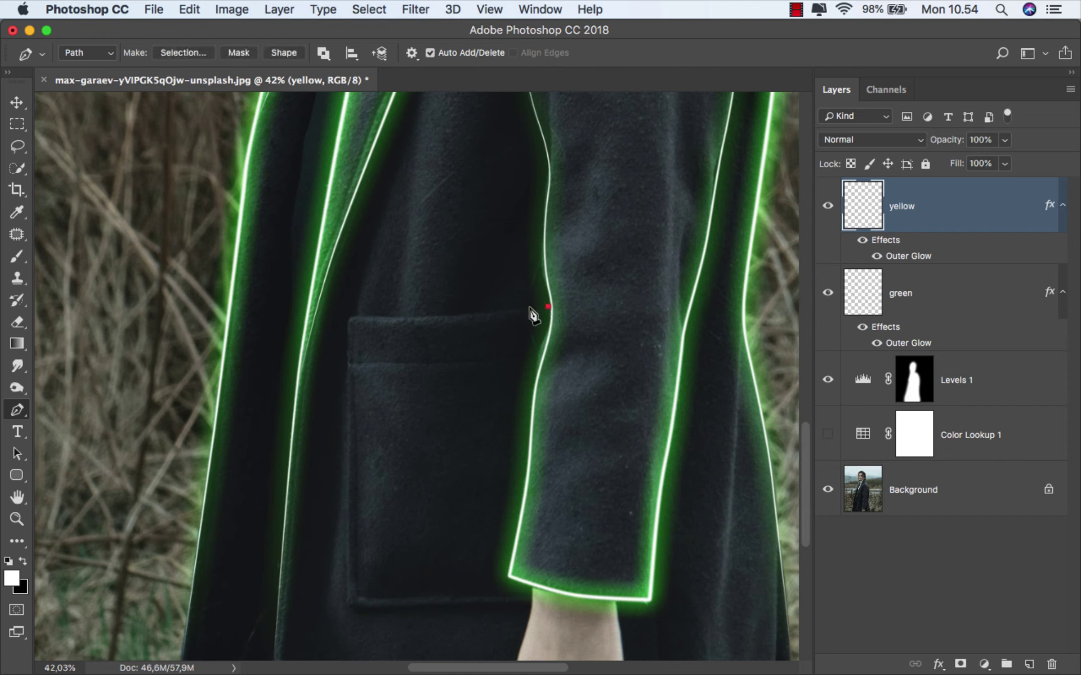
{"action": "left_click_drag", "start_coordinate": [438, 316], "coordinate": [343, 323]}
{"action": "left_click", "coordinate": [348, 362]}
{"action": "key", "text": "Escape"}
- Trace the pocket's flap seam, then its side and lower edge up to the cuff, and show the Color Lookup 1 adjustment again
{"action": "left_click_drag", "start_coordinate": [432, 364], "coordinate": [404, 365]}
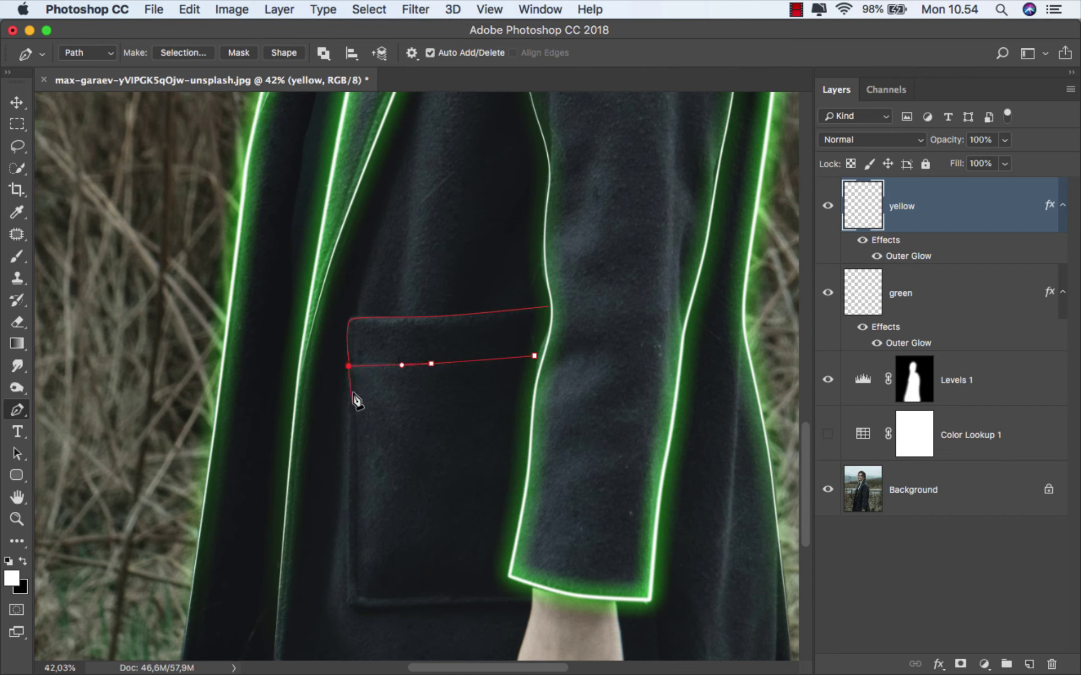
{"action": "key", "text": "super+z"}
{"action": "left_click", "coordinate": [349, 369]}
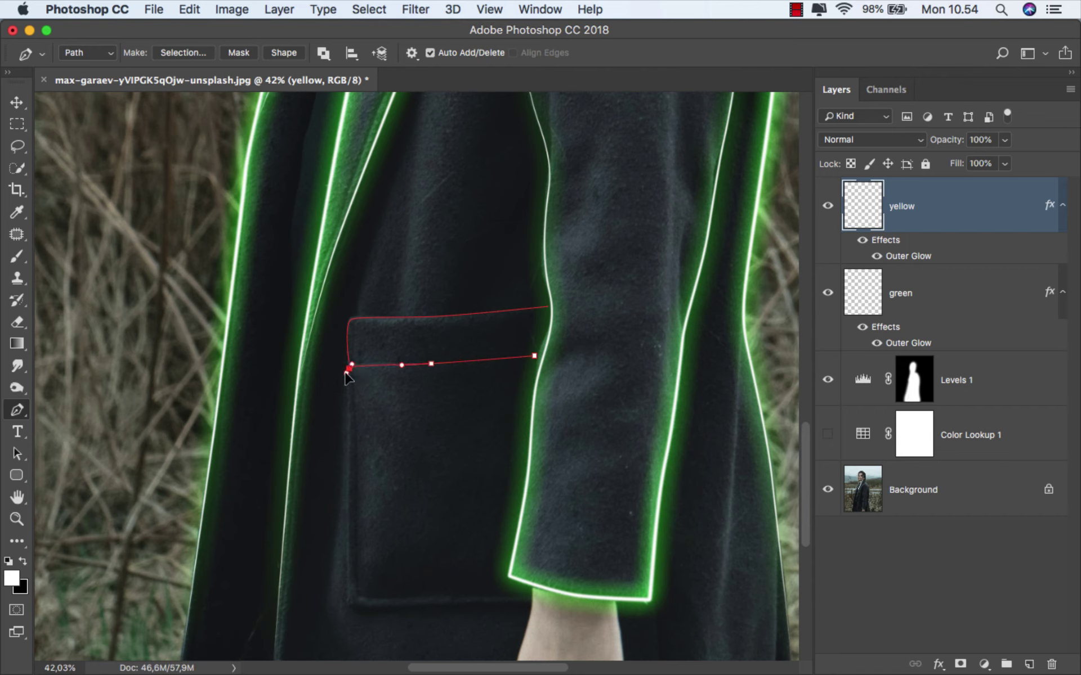
{"action": "left_click", "coordinate": [350, 602]}
{"action": "left_click_drag", "start_coordinate": [407, 607], "coordinate": [425, 607]}
{"action": "left_click", "coordinate": [530, 602]}
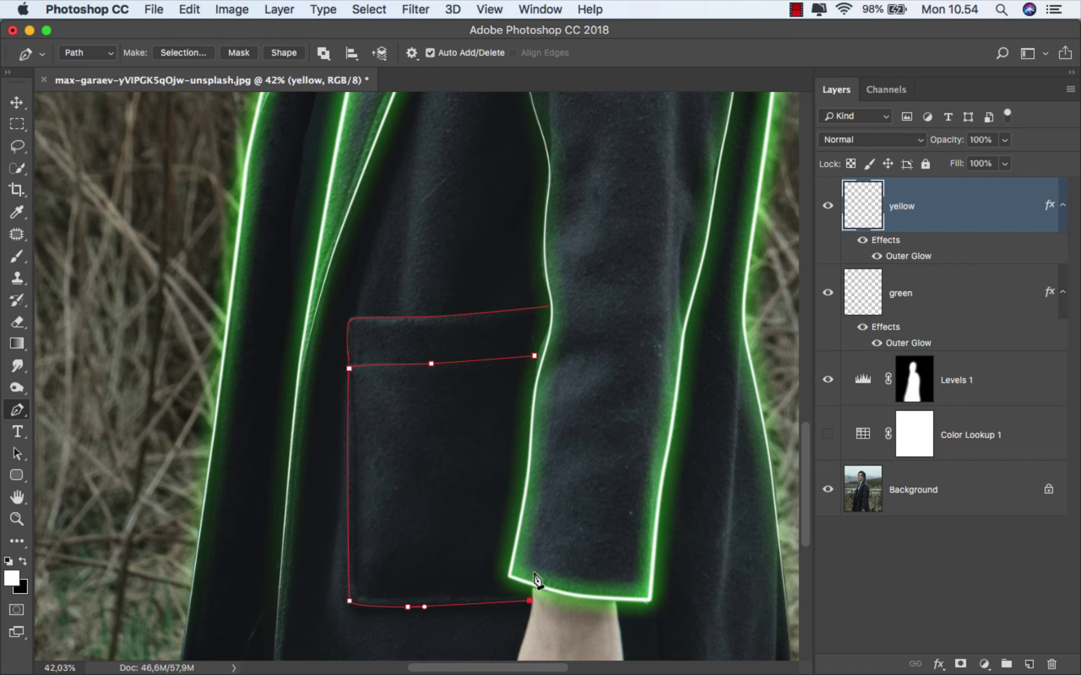
{"action": "scroll", "coordinate": [478, 441], "scroll_direction": "down", "scroll_amount": 5}
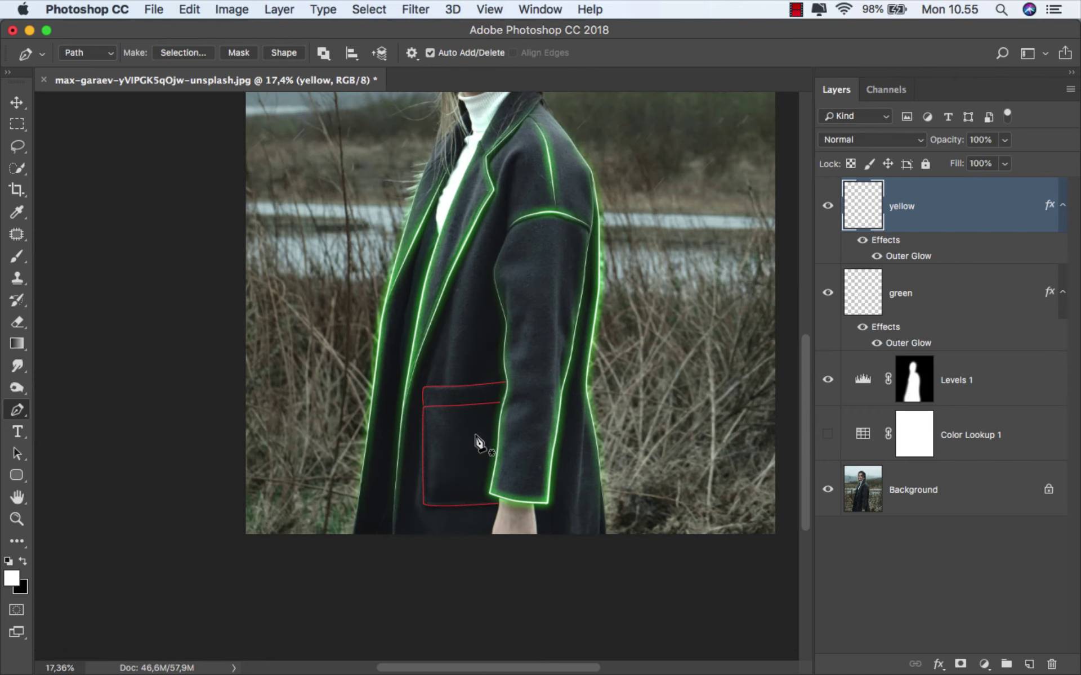
{"action": "left_click", "coordinate": [828, 435]}
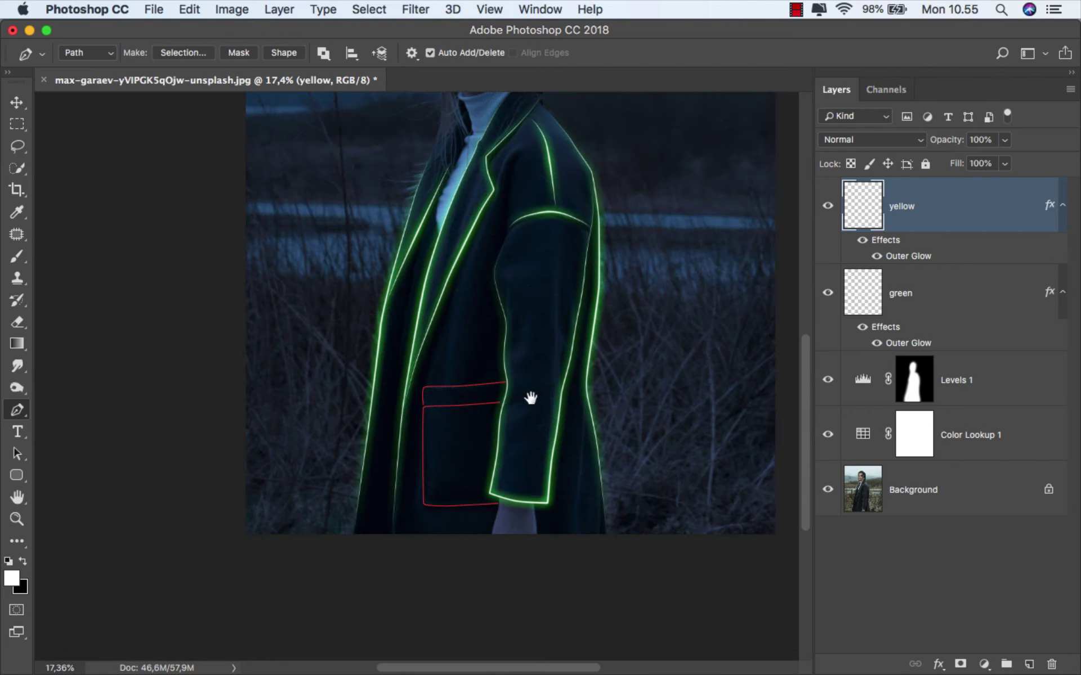
- Stroke the pocket paths on the yellow layer using the Brush with Simulate Pressure, and delete the paths
{"action": "left_click_drag", "start_coordinate": [530, 398], "coordinate": [441, 481]}
{"action": "right_click", "coordinate": [409, 354]}
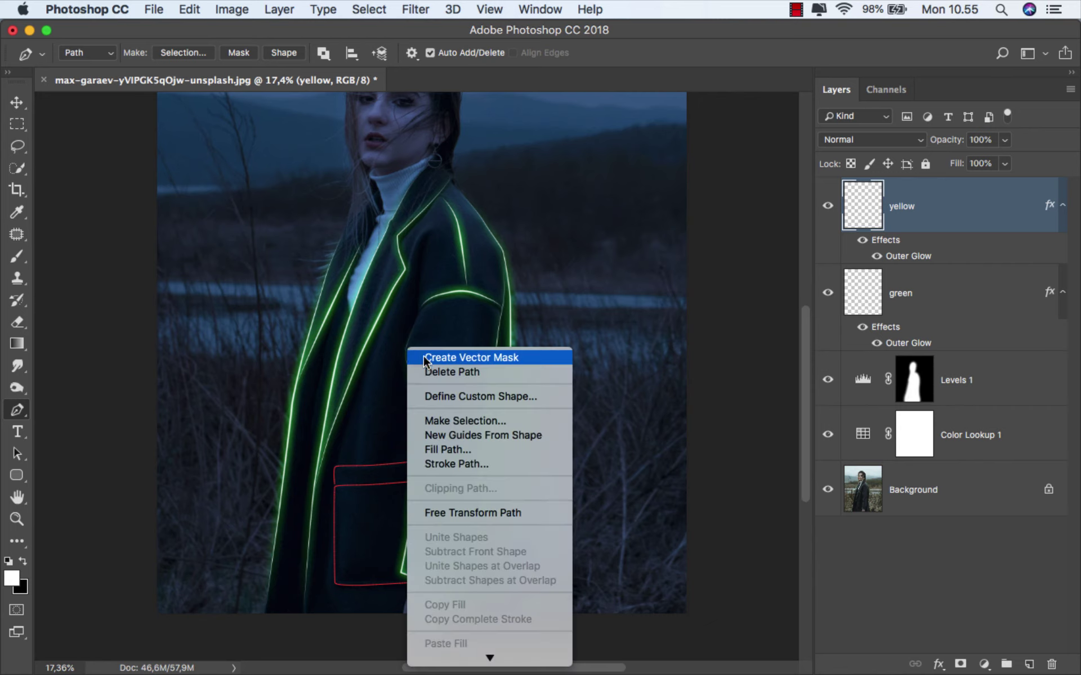
{"action": "left_click", "coordinate": [509, 464]}
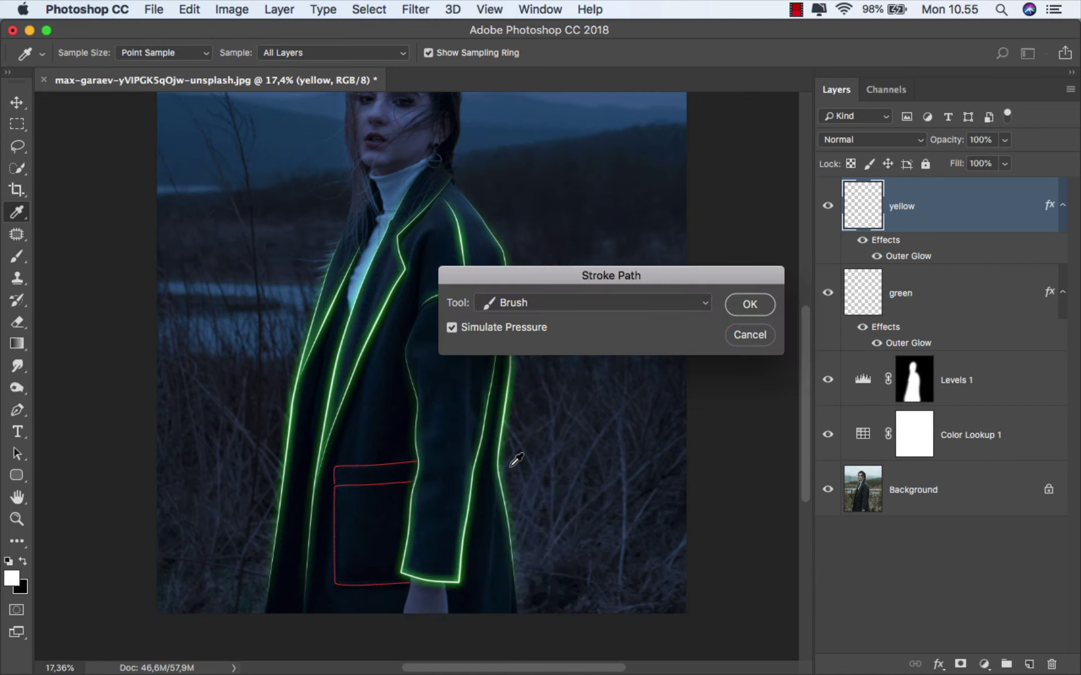
{"action": "left_click", "coordinate": [748, 304]}
{"action": "right_click", "coordinate": [540, 287]}
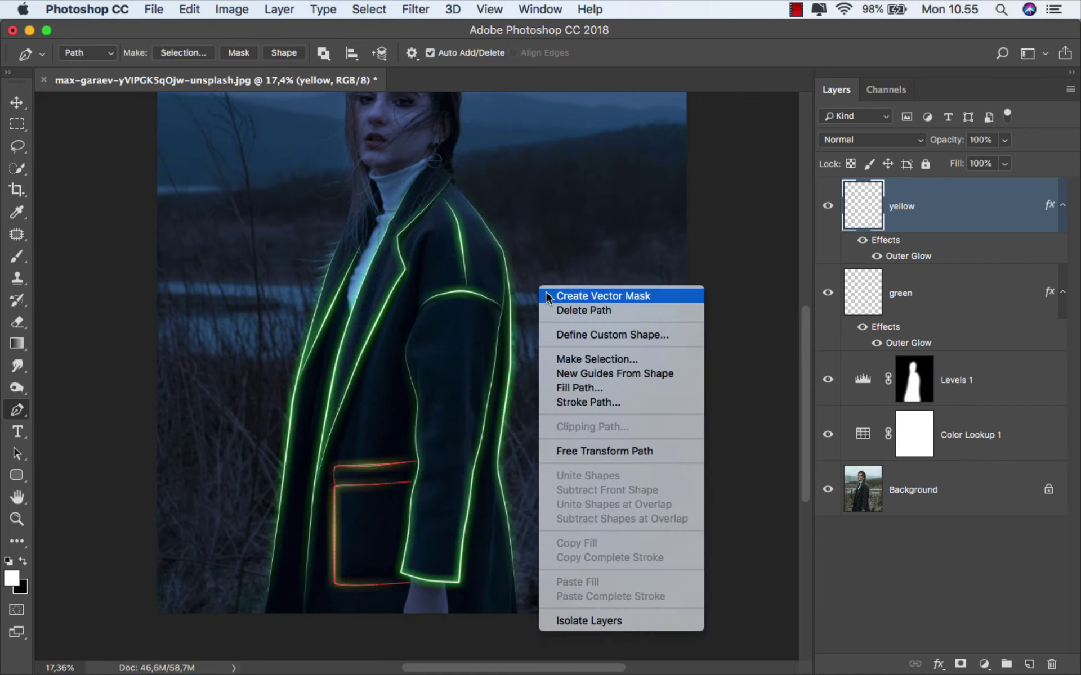
{"action": "left_click", "coordinate": [576, 311]}
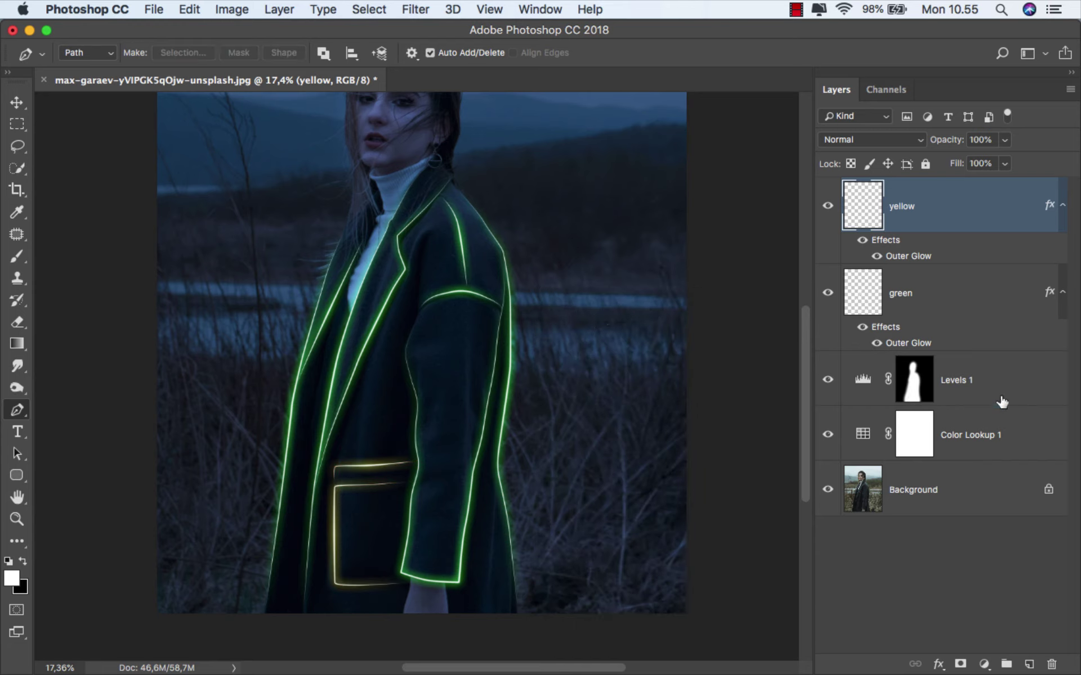
- Add a new layer above the yellow layer and name it red
{"action": "left_click", "coordinate": [1025, 664]}
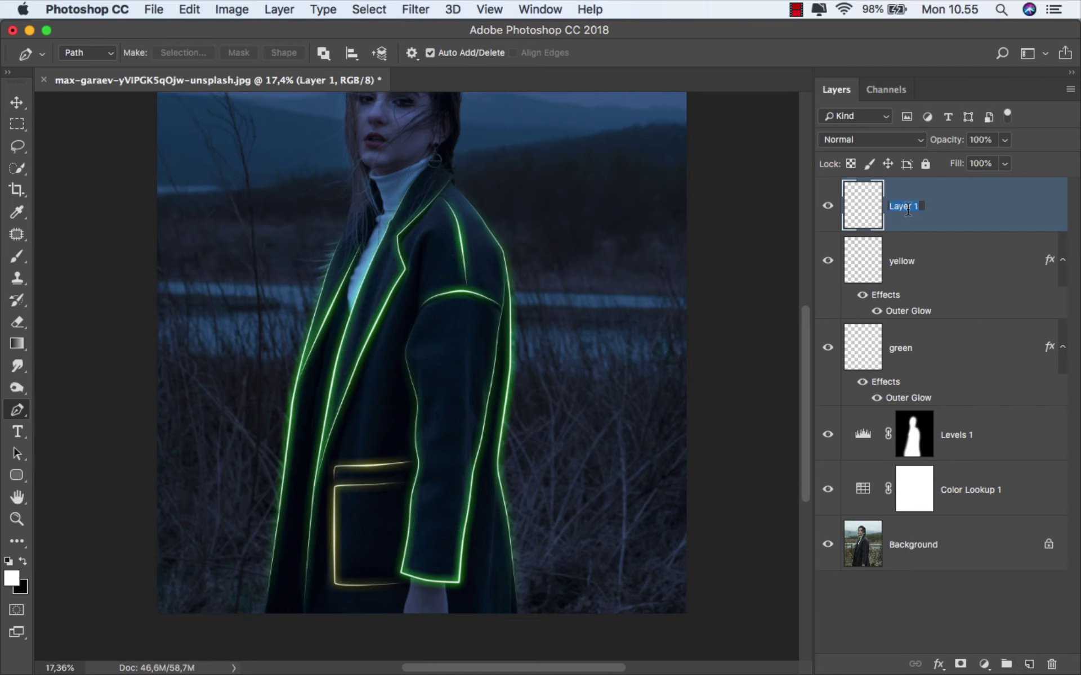
{"action": "type", "text": "red"}
{"action": "key", "text": "Return"}
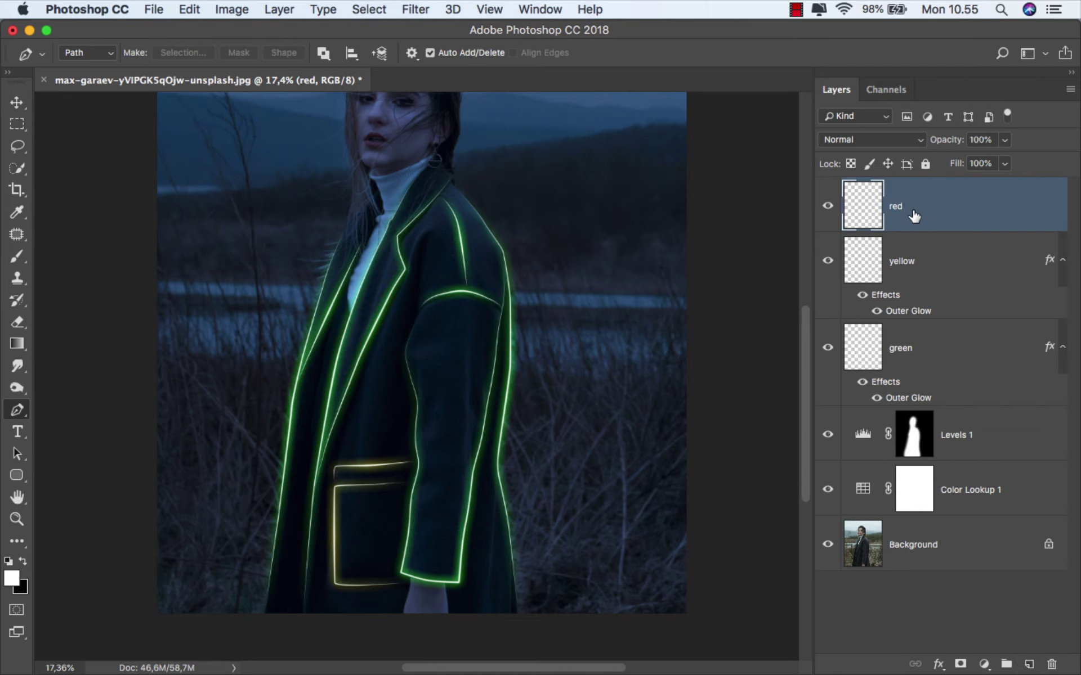
- Apply an Outer Glow effect to the red layer with the glow colour #ff0000
{"action": "right_click", "coordinate": [936, 218]}
{"action": "left_click", "coordinate": [895, 215]}
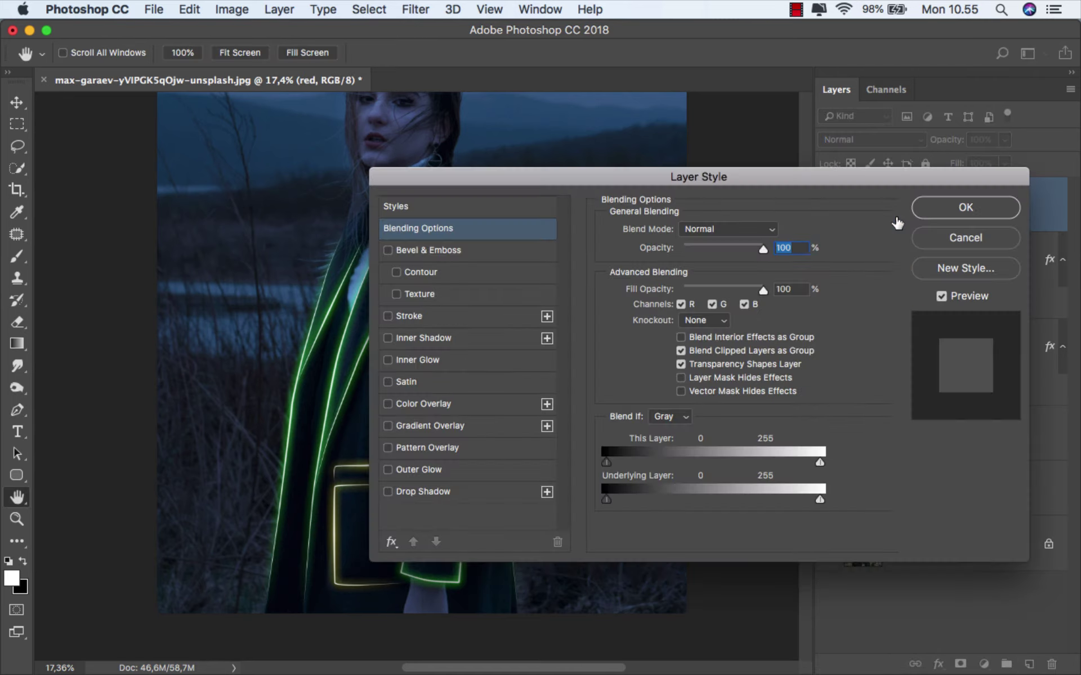
{"action": "left_click_drag", "start_coordinate": [576, 183], "coordinate": [664, 165]}
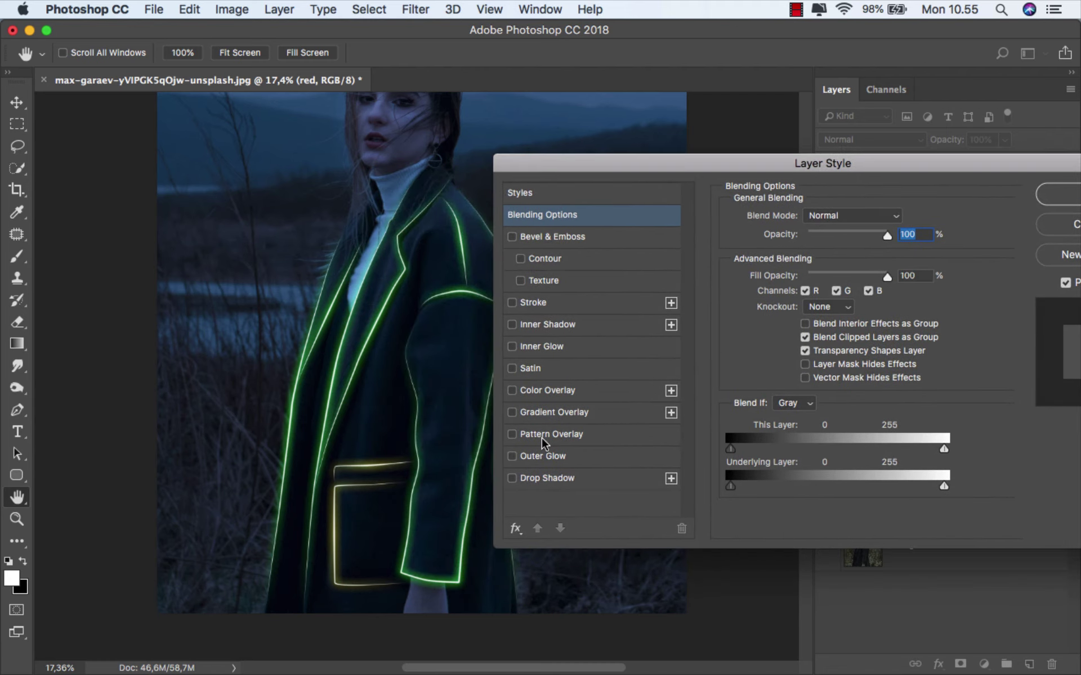
{"action": "left_click", "coordinate": [532, 456]}
{"action": "left_click", "coordinate": [769, 275]}
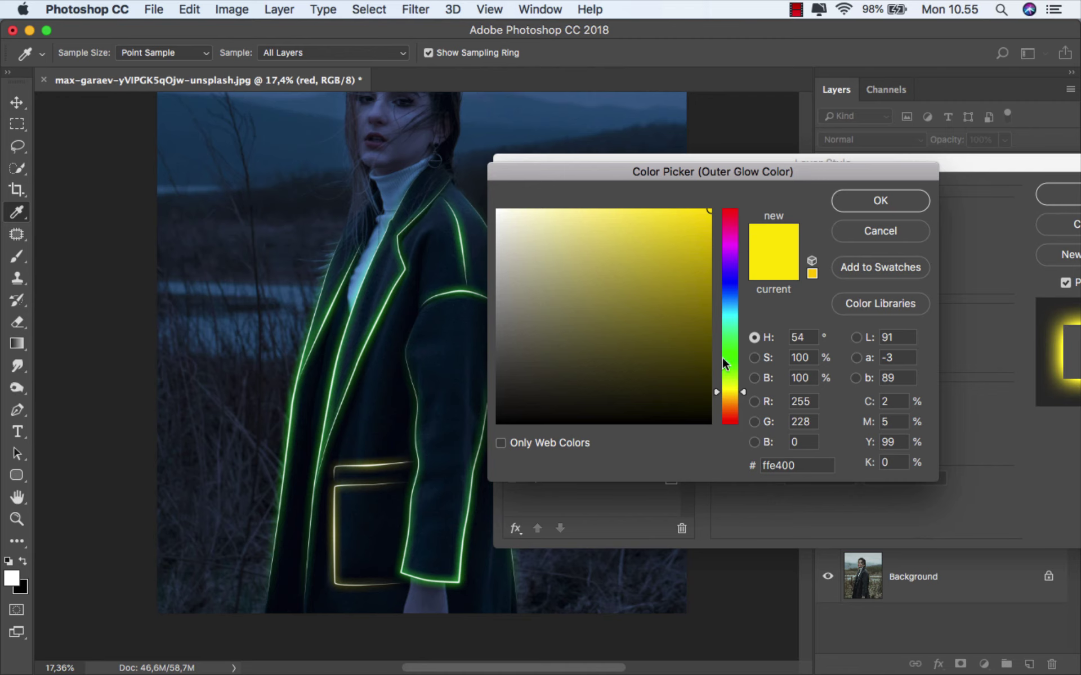
{"action": "left_click_drag", "start_coordinate": [727, 393], "coordinate": [731, 427]}
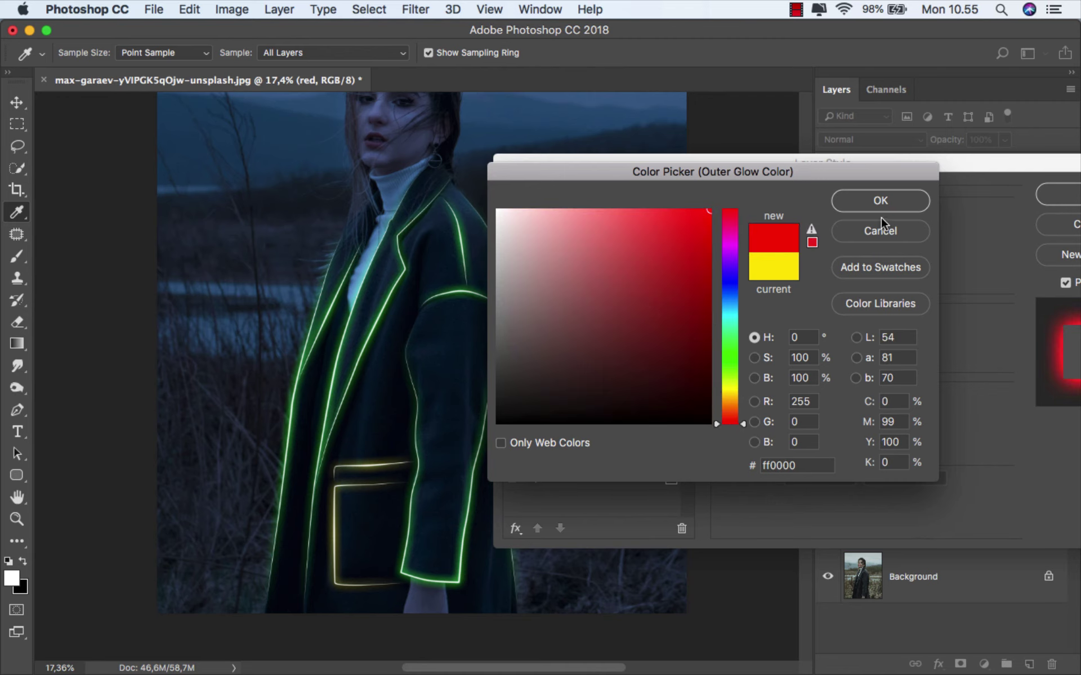
{"action": "left_click", "coordinate": [880, 202]}
{"action": "left_click_drag", "start_coordinate": [891, 163], "coordinate": [793, 163]}
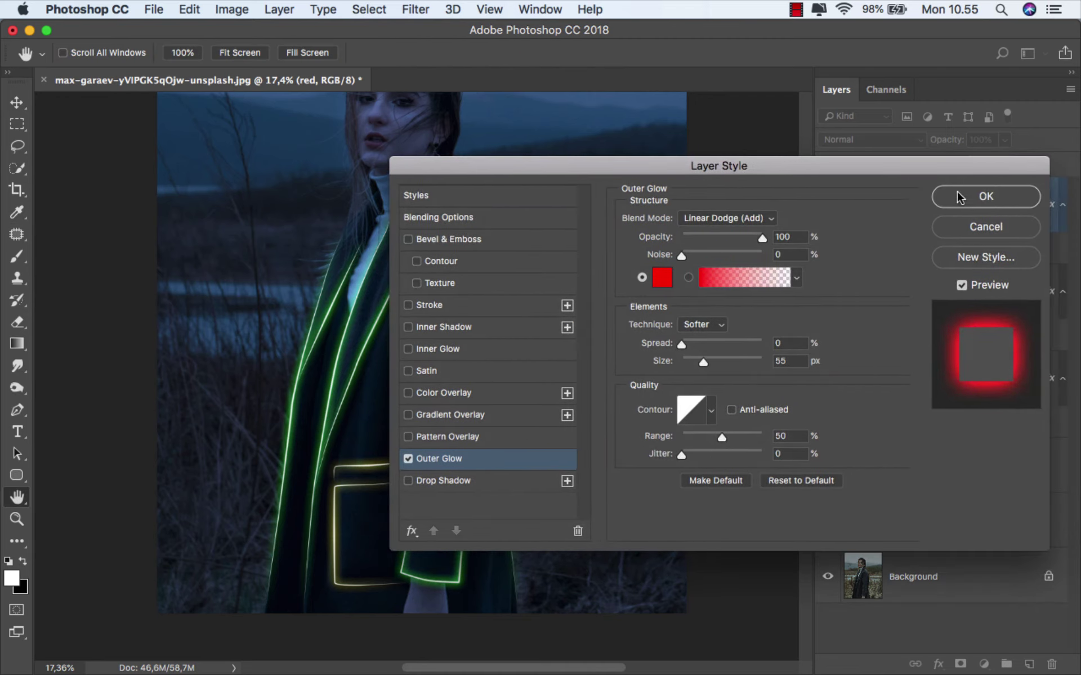
{"action": "left_click", "coordinate": [975, 198]}
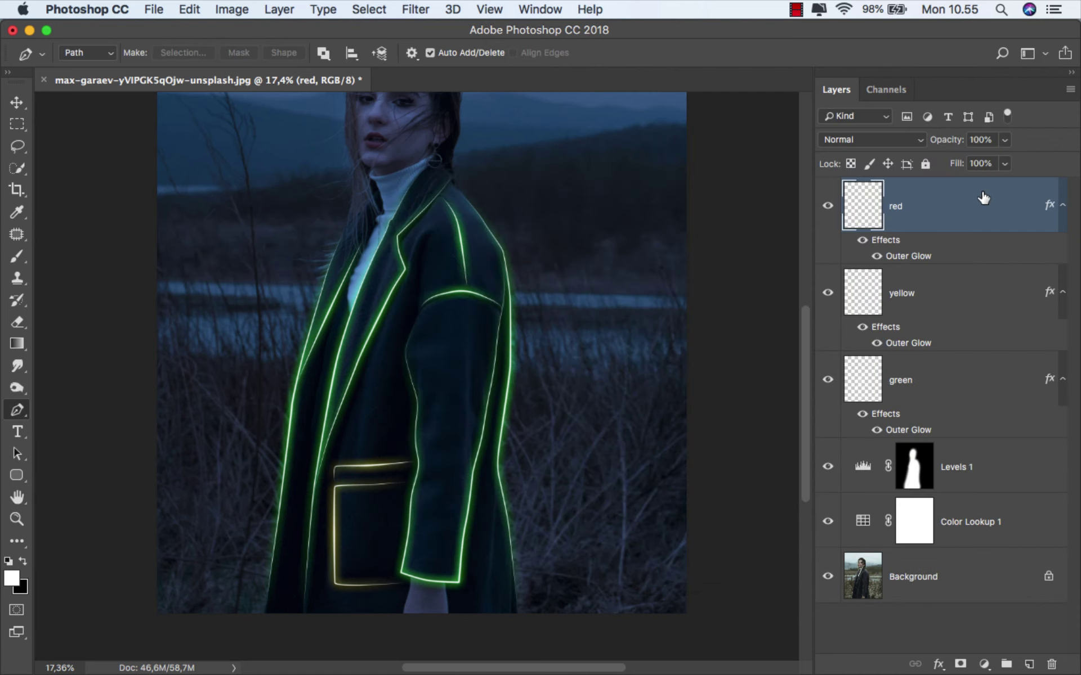
- Trace an open path along the turtleneck collar's upper edge, from below the chin to the round earring
{"action": "scroll", "coordinate": [386, 169], "scroll_direction": "up", "scroll_amount": 10}
{"action": "left_click_drag", "start_coordinate": [387, 169], "coordinate": [357, 357]}
{"action": "scroll", "coordinate": [357, 357], "scroll_direction": "up", "scroll_amount": 5}
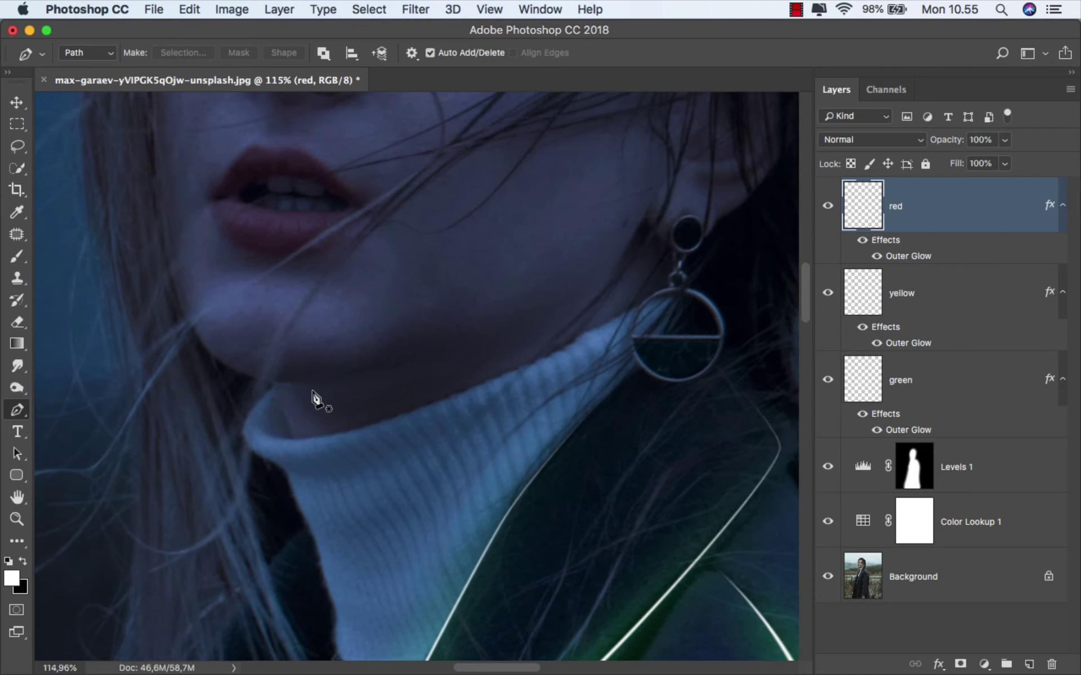
{"action": "left_click", "coordinate": [275, 389]}
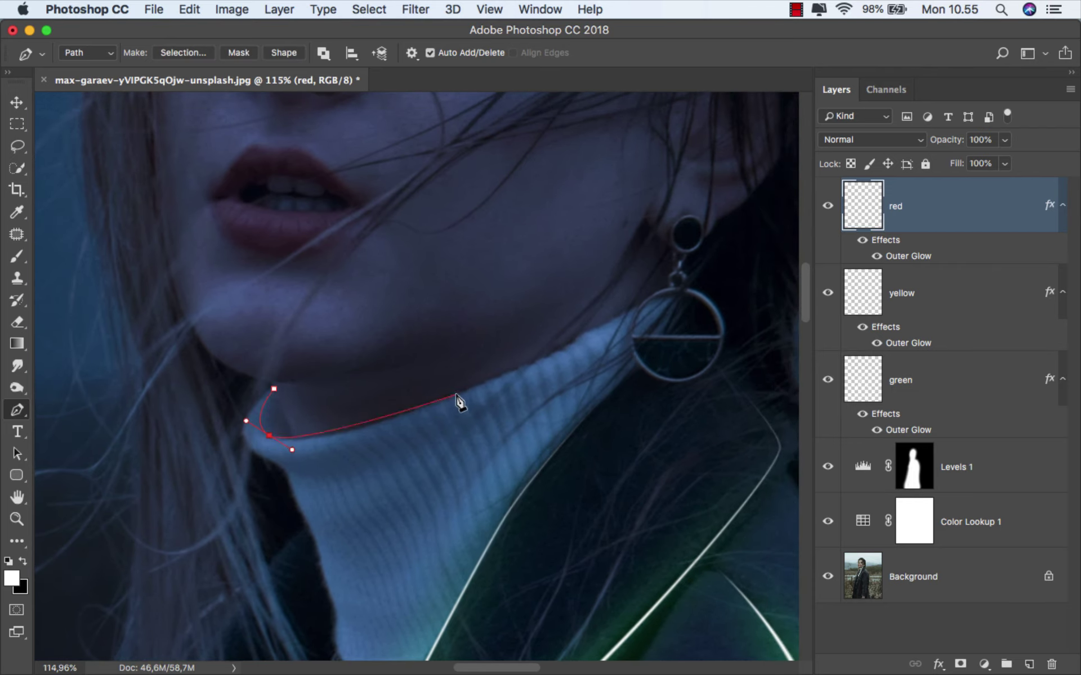
{"action": "left_click_drag", "start_coordinate": [463, 392], "coordinate": [544, 360]}
{"action": "left_click", "coordinate": [640, 313]}
- Trace an open path down the turtleneck collar's outer edge and along its lower fold to the coat's lapel
{"action": "scroll", "coordinate": [640, 313], "scroll_direction": "down", "scroll_amount": 2}
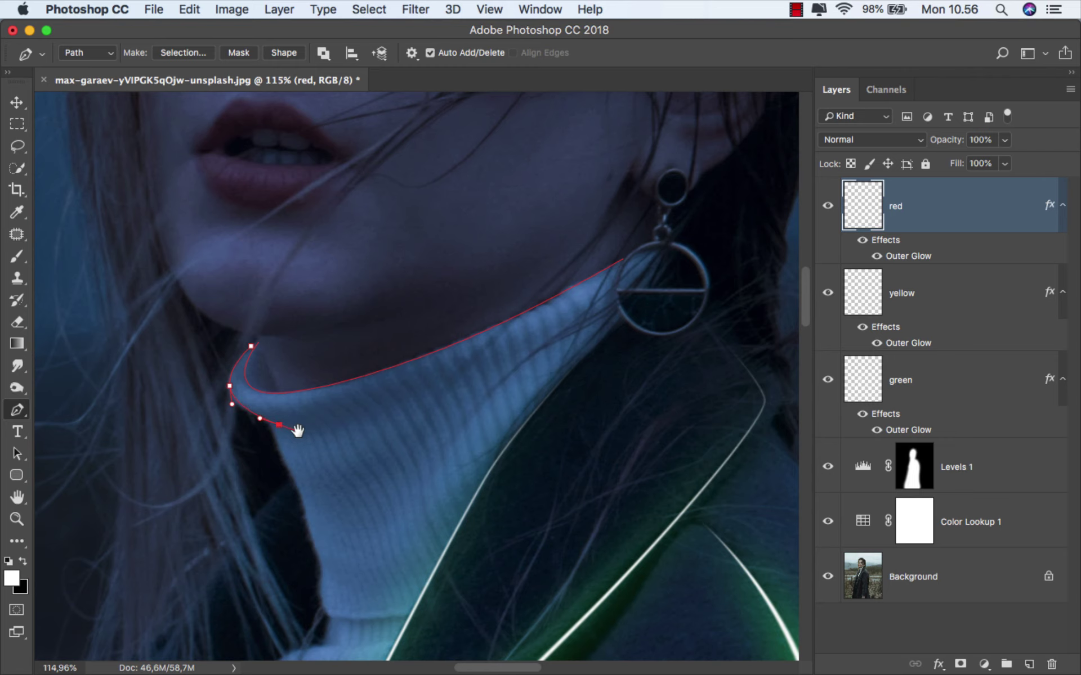
{"action": "left_click_drag", "start_coordinate": [297, 431], "coordinate": [313, 338]}
{"action": "key", "text": "super+z"}
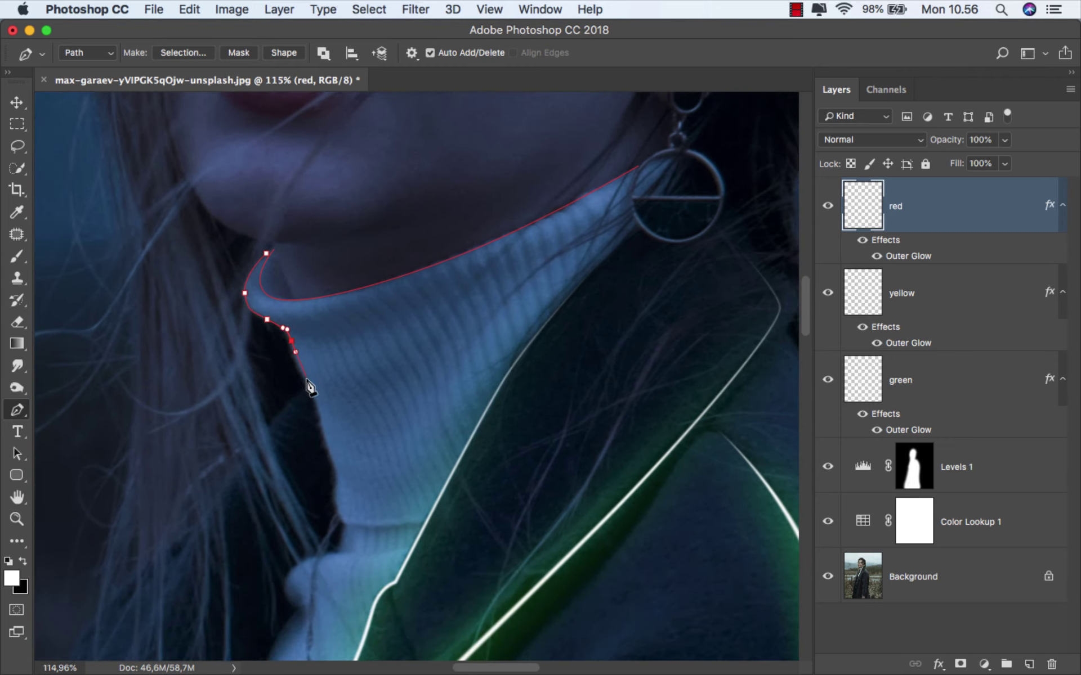
{"action": "left_click_drag", "start_coordinate": [339, 490], "coordinate": [332, 327]}
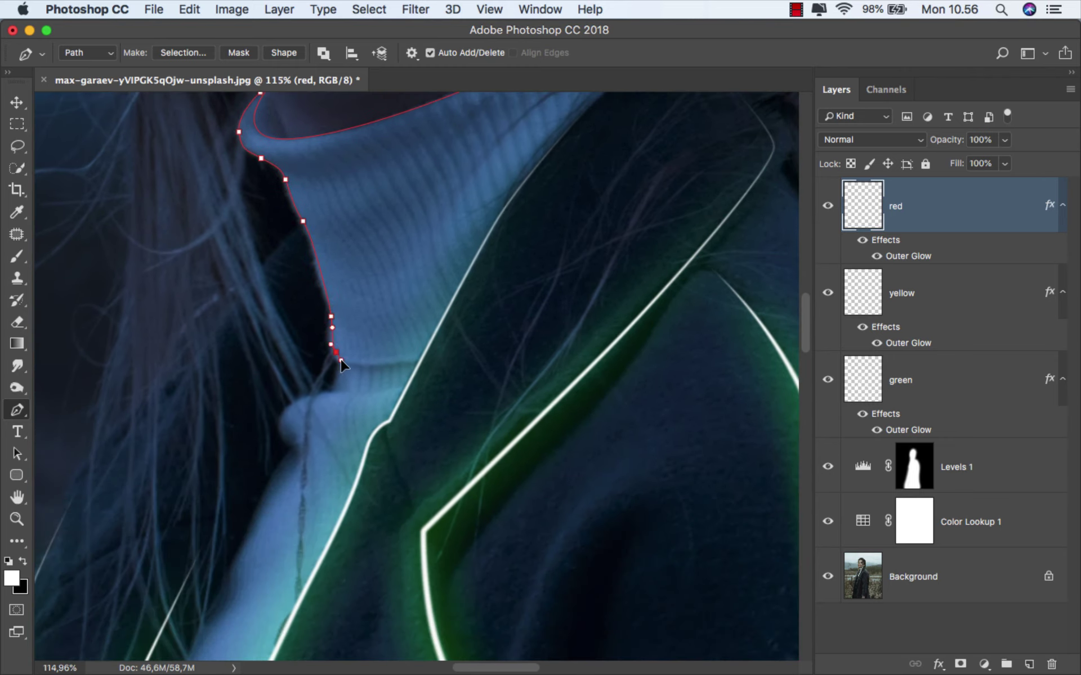
{"action": "left_click_drag", "start_coordinate": [417, 370], "coordinate": [445, 307]}
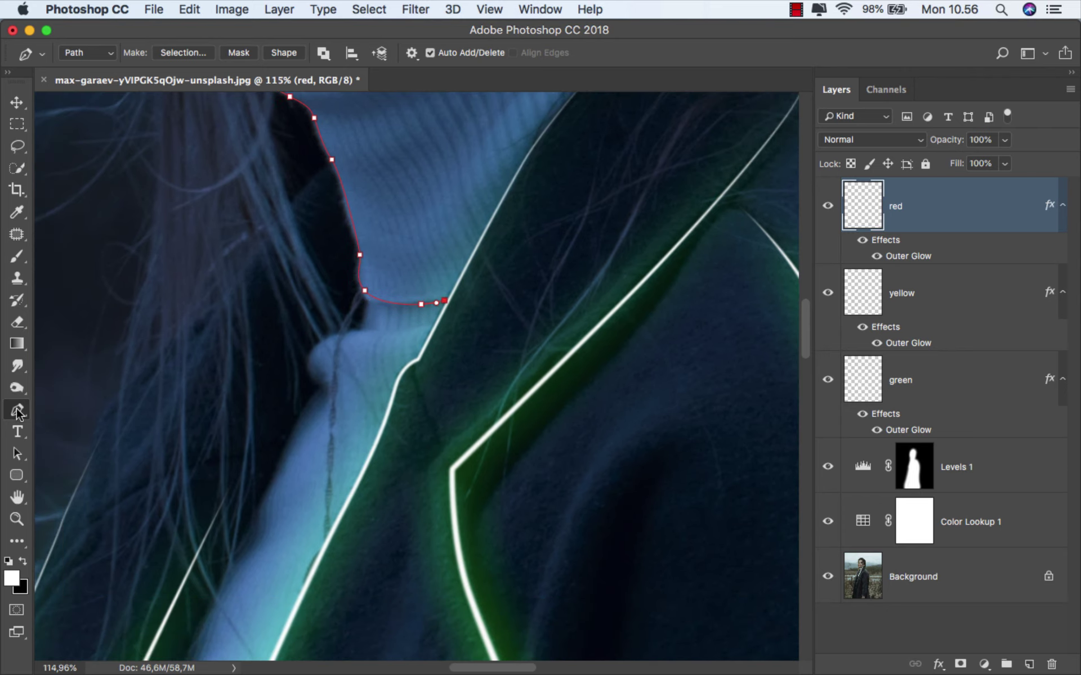
{"action": "key", "text": "Escape"}
- Trace an open path down the sweater's outer edge, from below the collar fold to the point where it meets the lapel line
{"action": "left_click", "coordinate": [325, 390]}
{"action": "left_click_drag", "start_coordinate": [298, 435], "coordinate": [289, 453]}
{"action": "left_click_drag", "start_coordinate": [260, 510], "coordinate": [255, 529]}
{"action": "left_click_drag", "start_coordinate": [232, 568], "coordinate": [217, 594]}
{"action": "left_click_drag", "start_coordinate": [247, 551], "coordinate": [452, 202]}
{"action": "scroll", "coordinate": [452, 201], "scroll_direction": "down", "scroll_amount": 1}
{"action": "left_click_drag", "start_coordinate": [409, 280], "coordinate": [403, 300]}
{"action": "left_click", "coordinate": [377, 342]}
{"action": "left_click", "coordinate": [366, 369]}
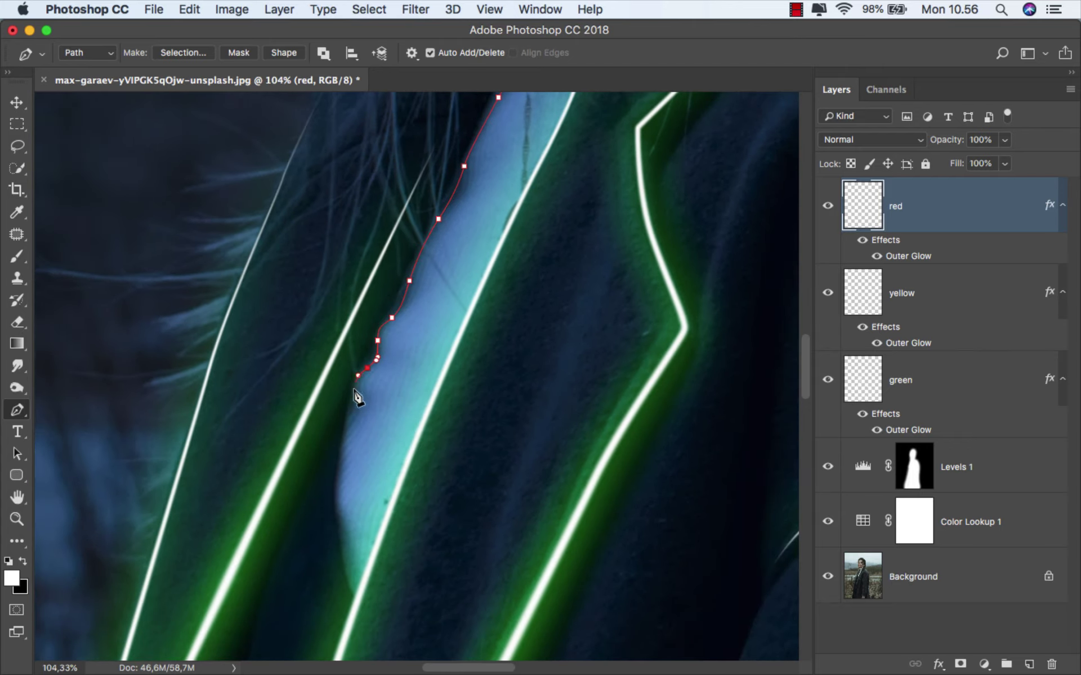
{"action": "left_click_drag", "start_coordinate": [347, 417], "coordinate": [343, 438]}
{"action": "left_click_drag", "start_coordinate": [338, 487], "coordinate": [338, 510]}
{"action": "scroll", "coordinate": [338, 494], "scroll_direction": "down", "scroll_amount": 5}
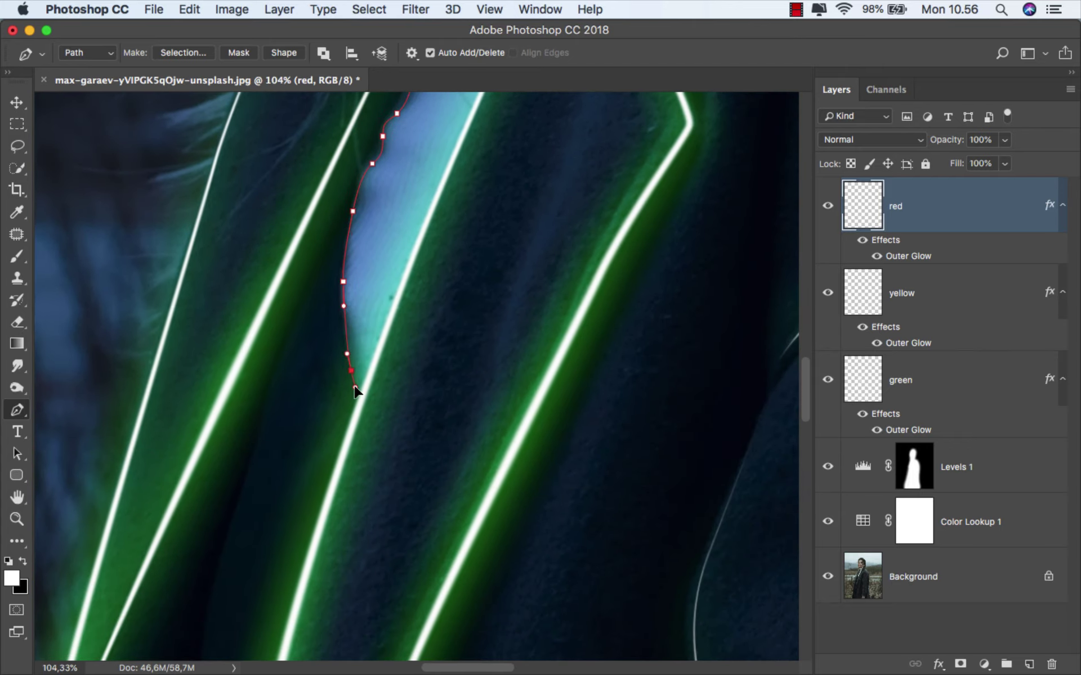
{"action": "scroll", "coordinate": [360, 404], "scroll_direction": "down", "scroll_amount": 5}
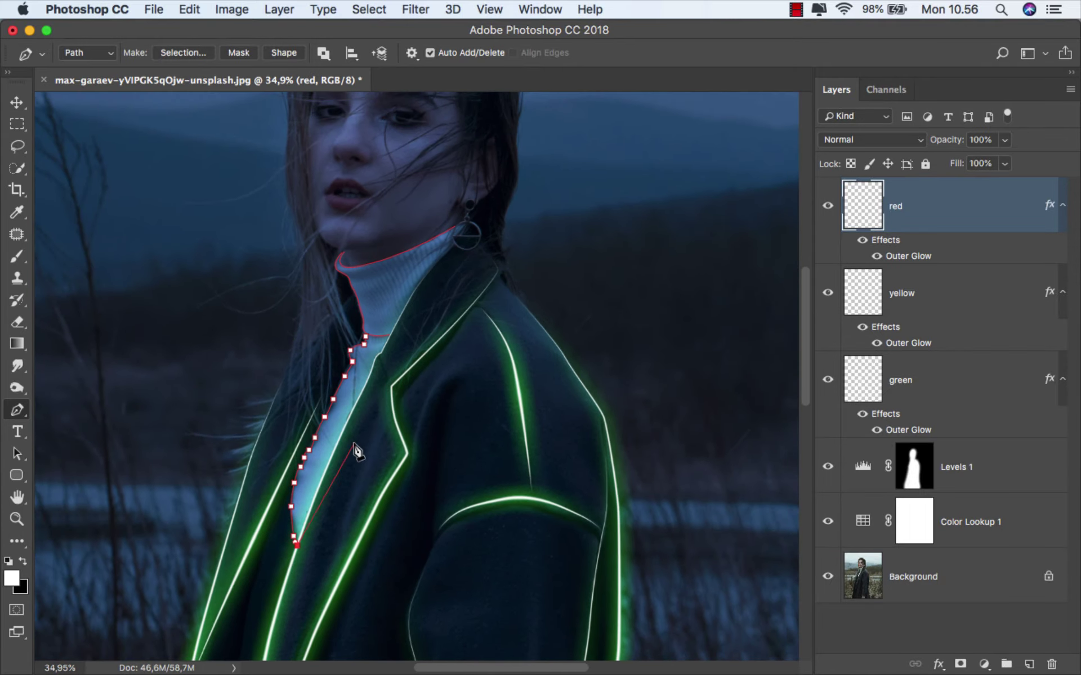
{"action": "left_click", "coordinate": [17, 410]}
- Stroke the traced turtleneck paths on the red layer and delete the paths
{"action": "scroll", "coordinate": [377, 293], "scroll_direction": "down", "scroll_amount": 2}
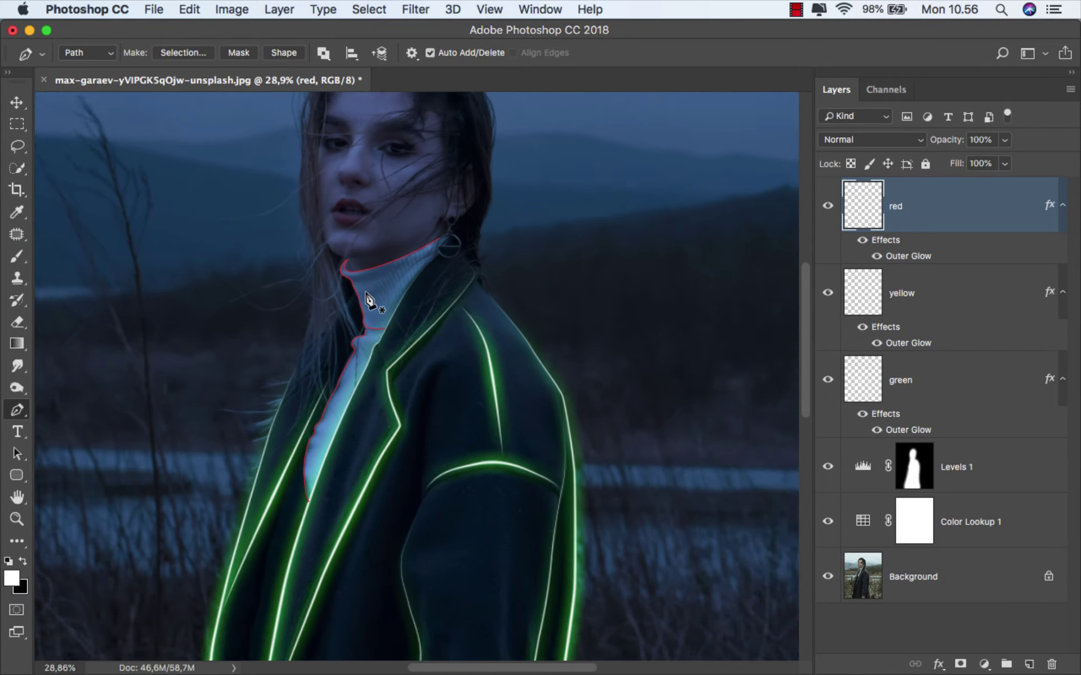
{"action": "right_click", "coordinate": [470, 236]}
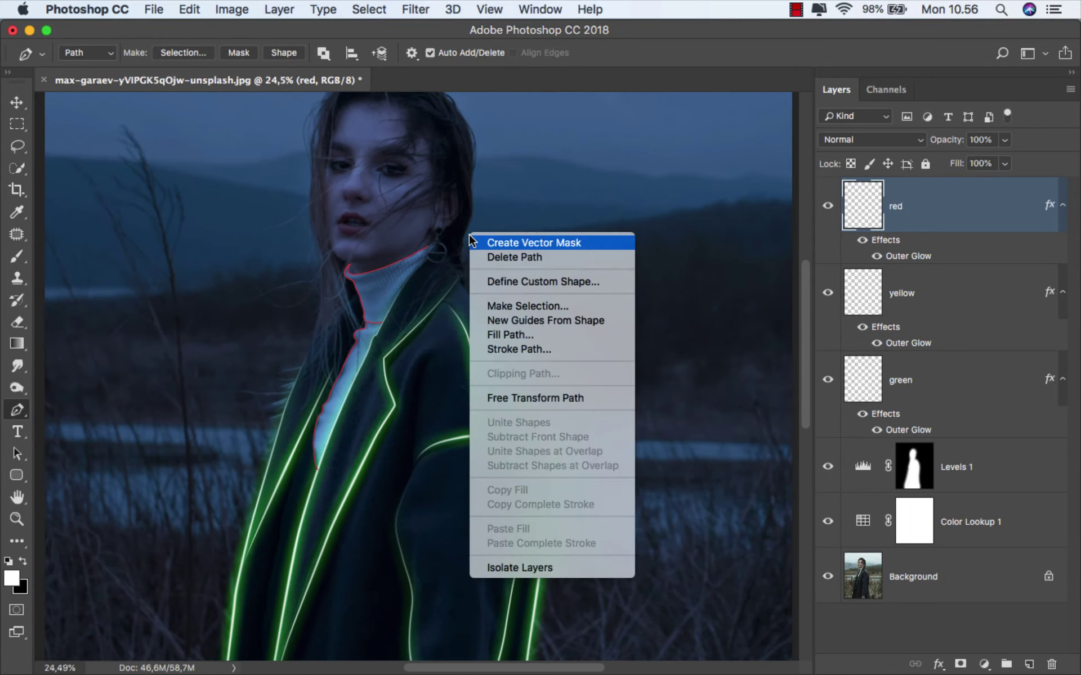
{"action": "left_click", "coordinate": [543, 350]}
{"action": "left_click", "coordinate": [750, 304]}
{"action": "right_click", "coordinate": [499, 252]}
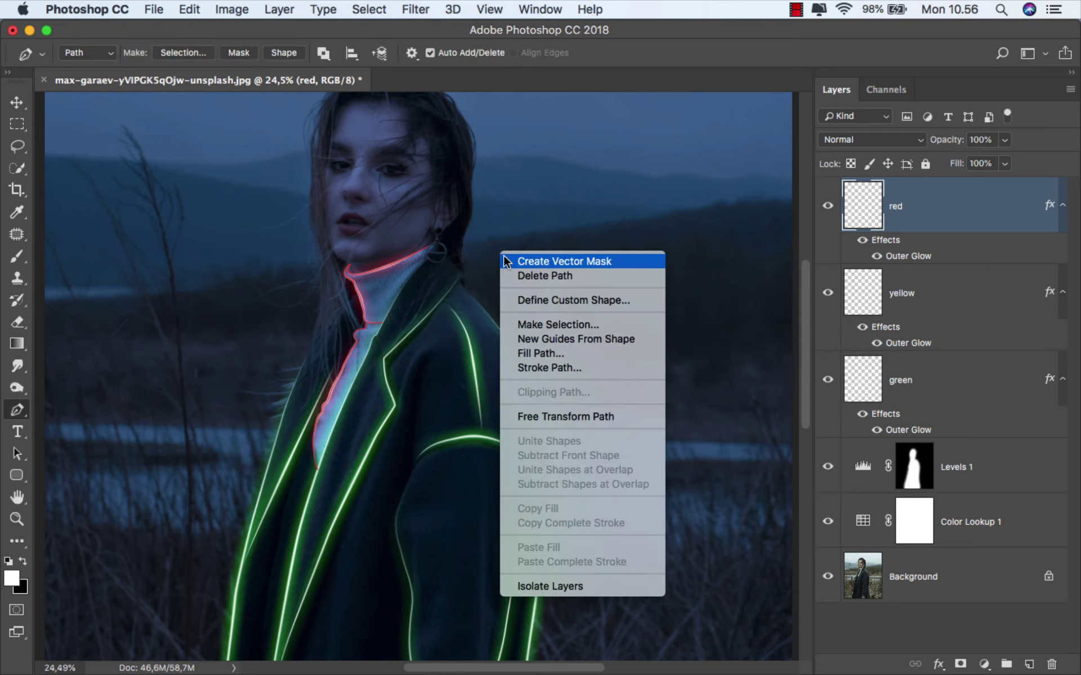
{"action": "left_click", "coordinate": [523, 278]}
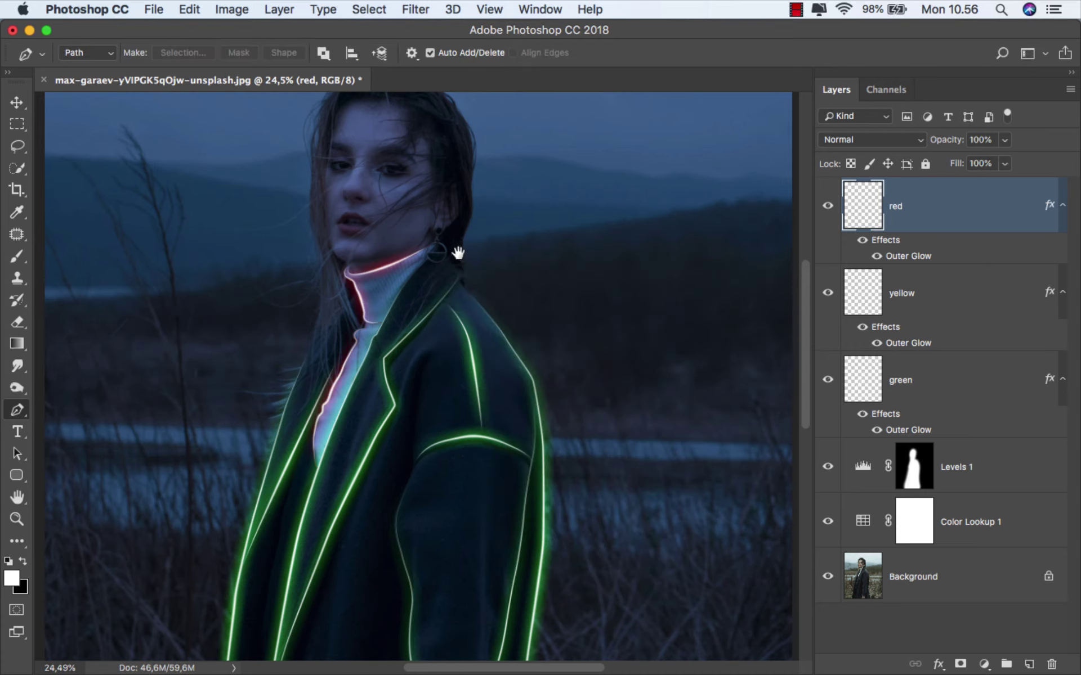
- Add a new layer named blue above the red layer
{"action": "scroll", "coordinate": [483, 379], "scroll_direction": "up", "scroll_amount": 5}
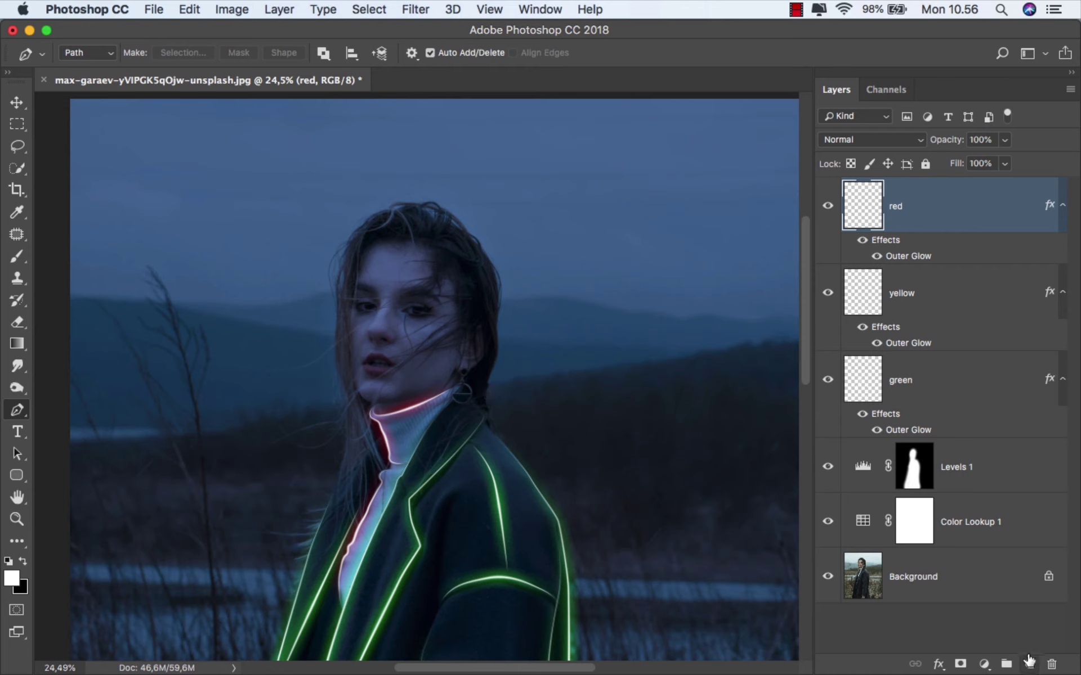
{"action": "left_click", "coordinate": [1028, 662]}
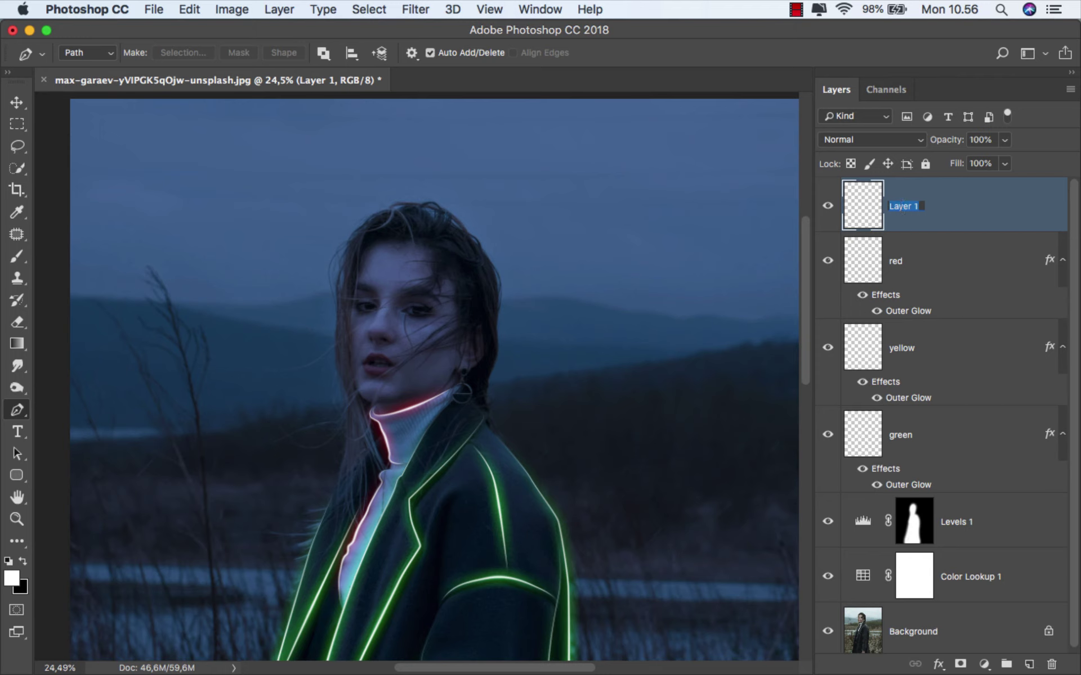
{"action": "type", "text": "blue"}
{"action": "key", "text": "Return"}
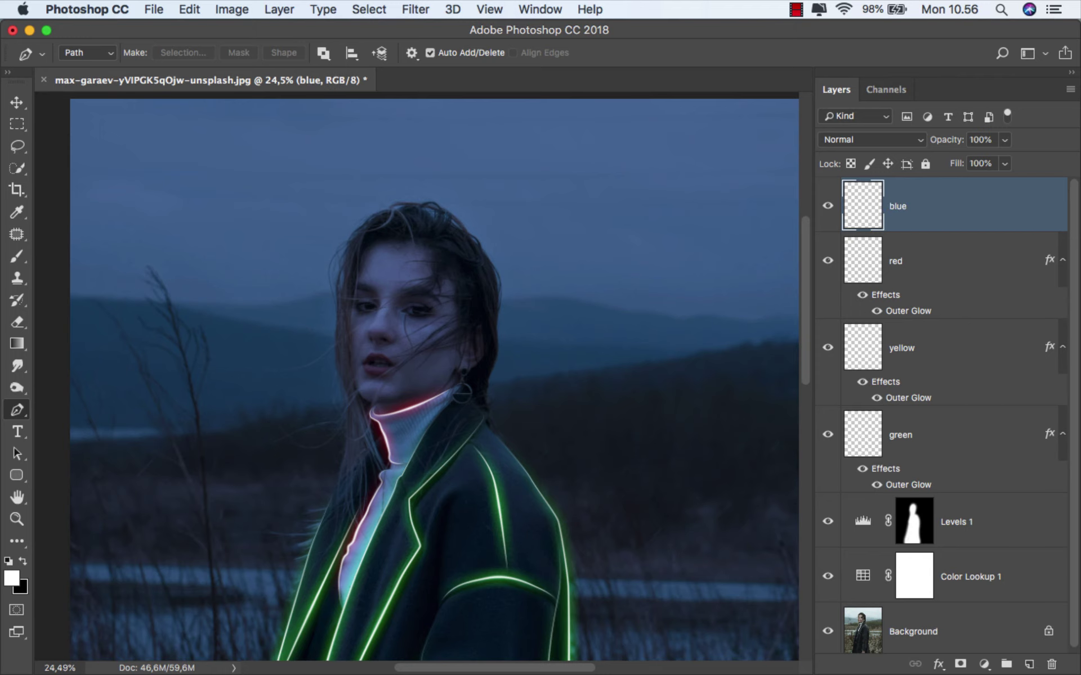
- Apply an Outer Glow effect to the blue layer with the glow colour #0060ff
{"action": "right_click", "coordinate": [924, 200]}
{"action": "left_click", "coordinate": [898, 206]}
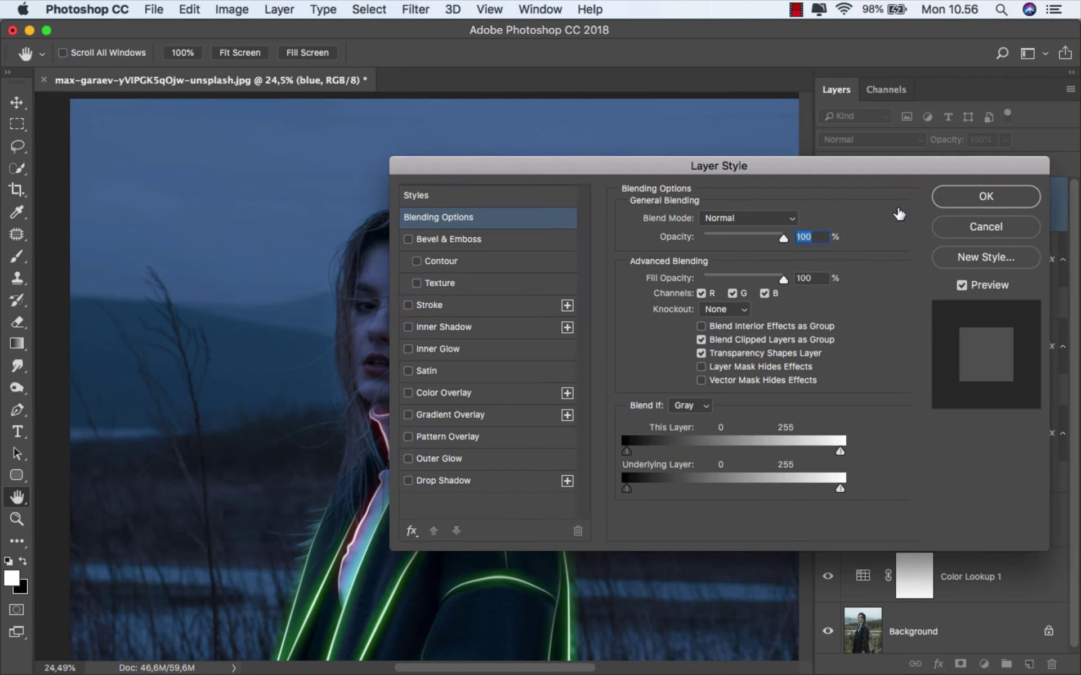
{"action": "left_click_drag", "start_coordinate": [635, 176], "coordinate": [628, 150]}
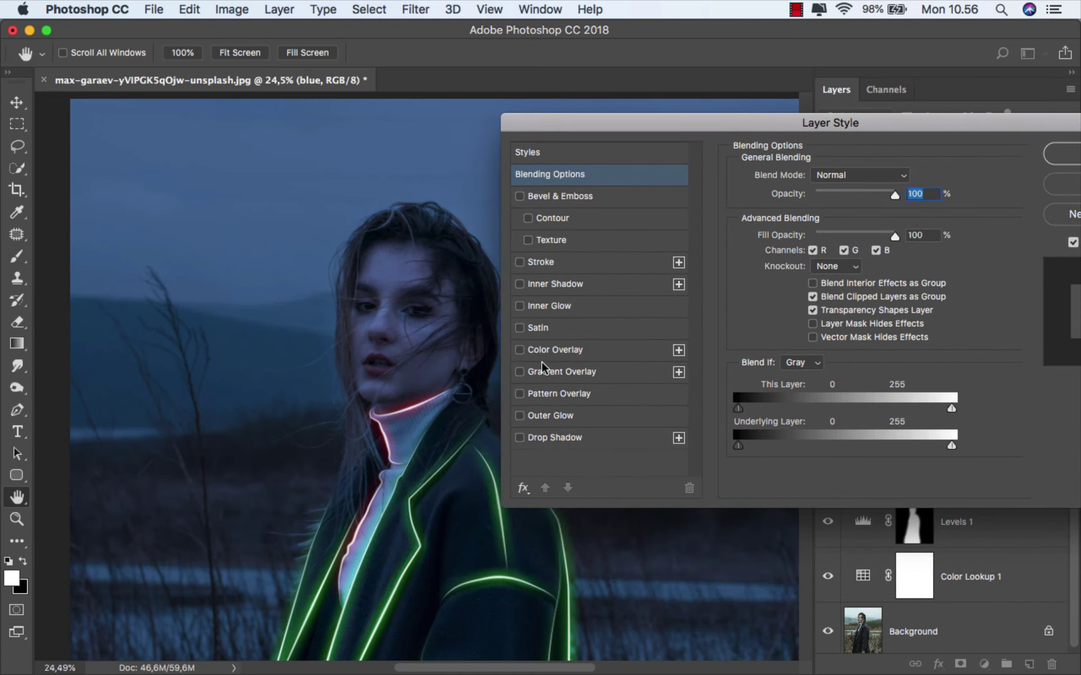
{"action": "left_click", "coordinate": [531, 416]}
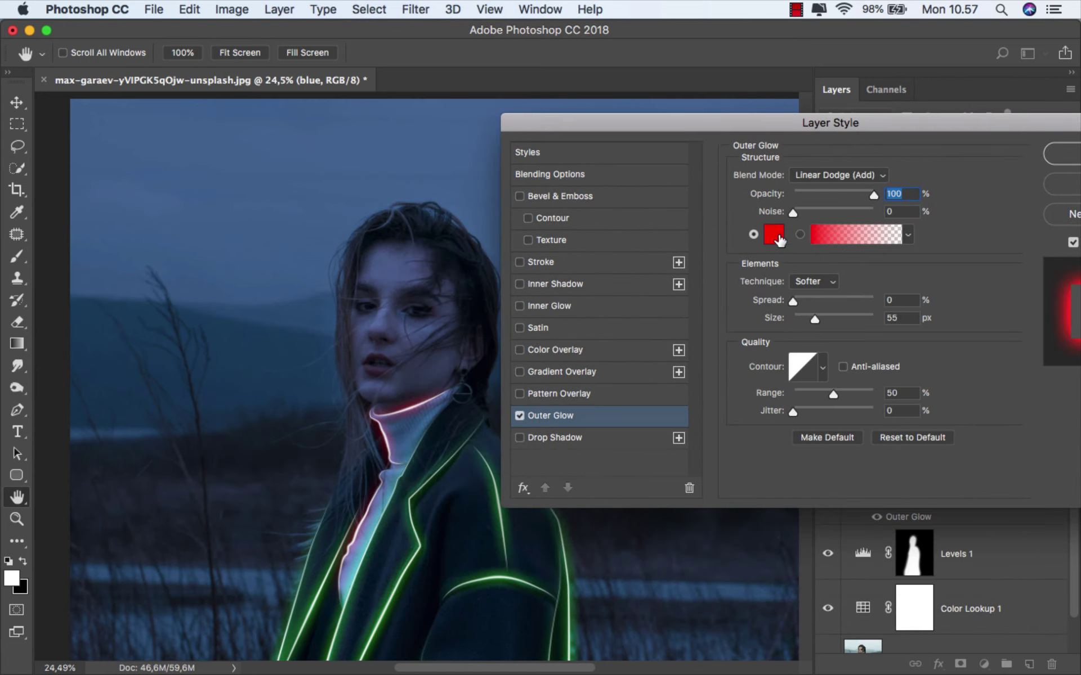
{"action": "left_click", "coordinate": [773, 235]}
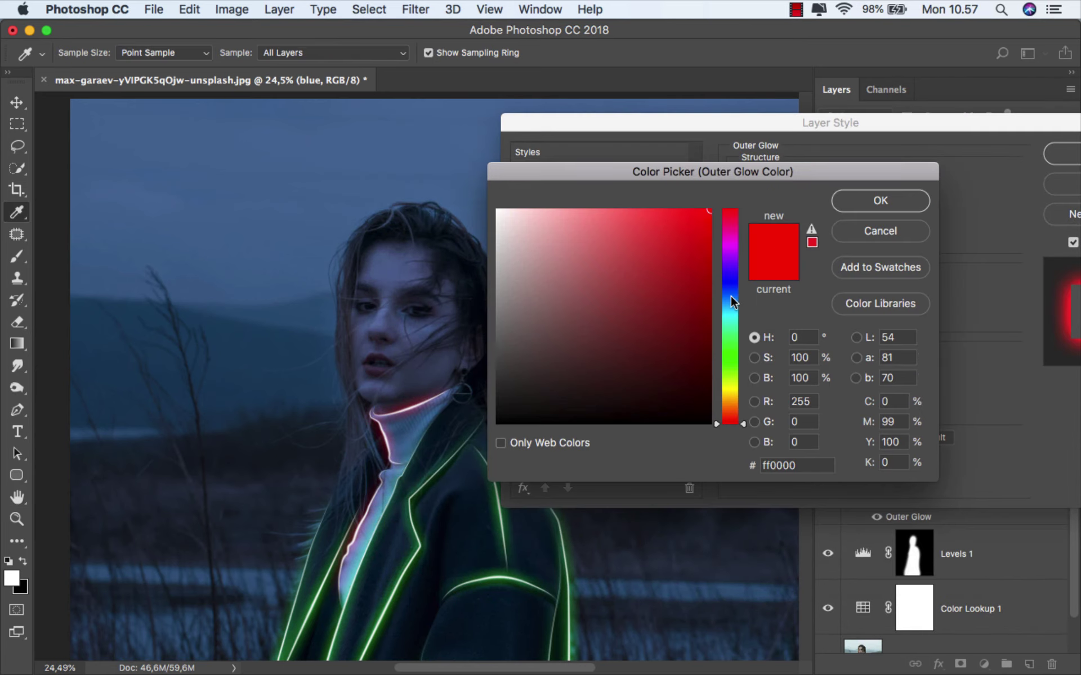
{"action": "left_click_drag", "start_coordinate": [728, 306], "coordinate": [740, 294]}
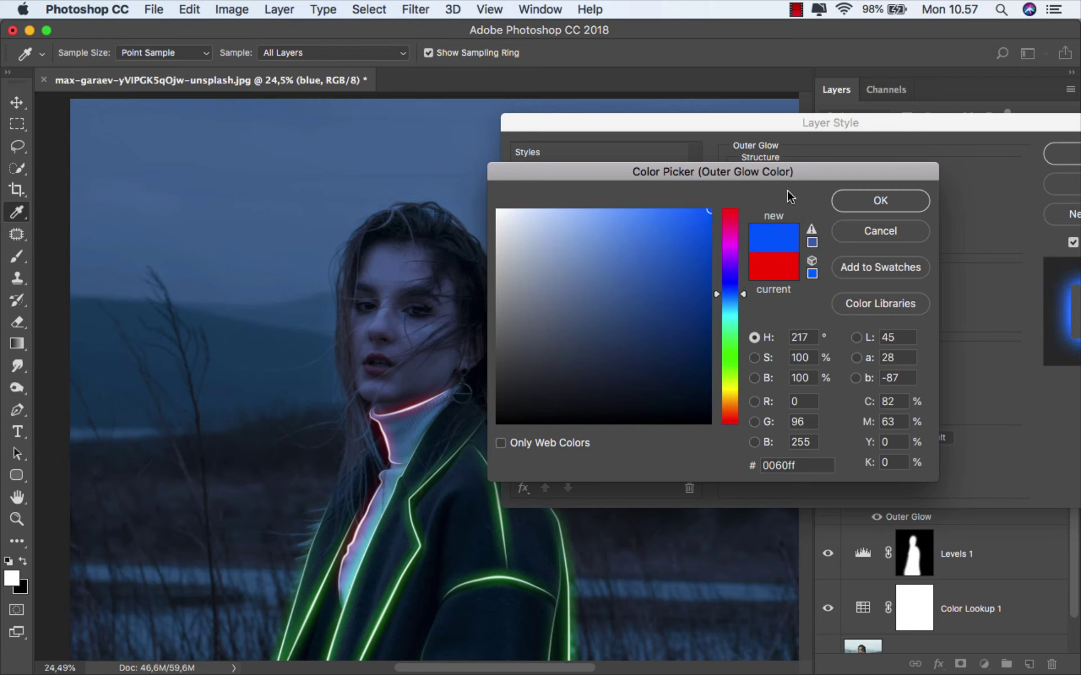
{"action": "left_click", "coordinate": [858, 202]}
{"action": "left_click_drag", "start_coordinate": [866, 120], "coordinate": [761, 123]}
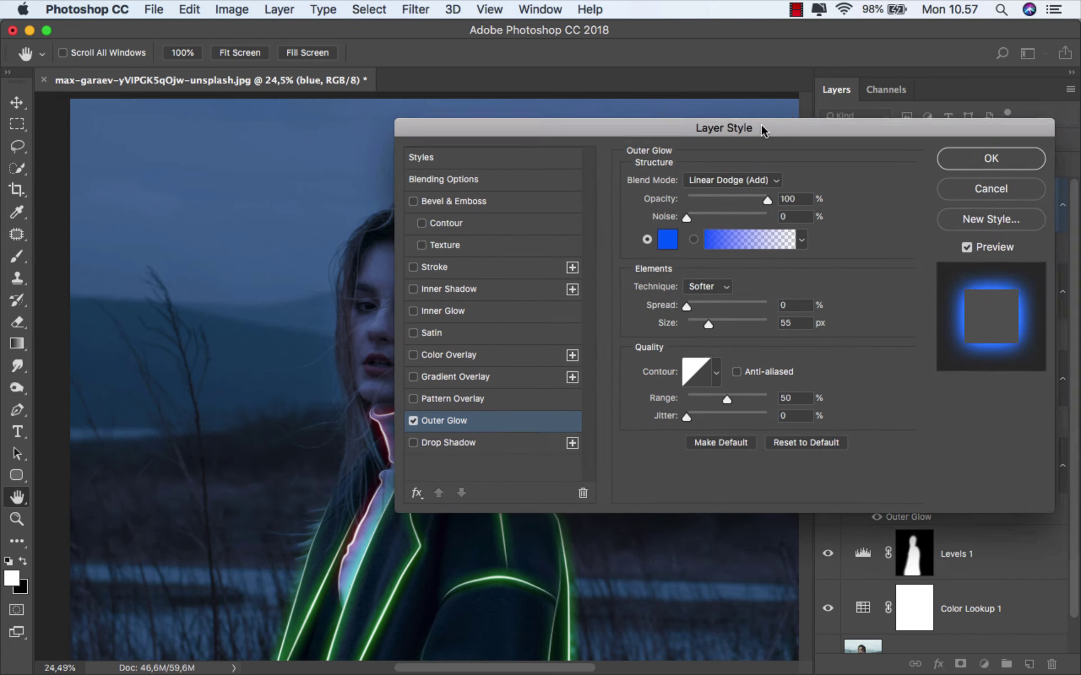
{"action": "left_click", "coordinate": [955, 160]}
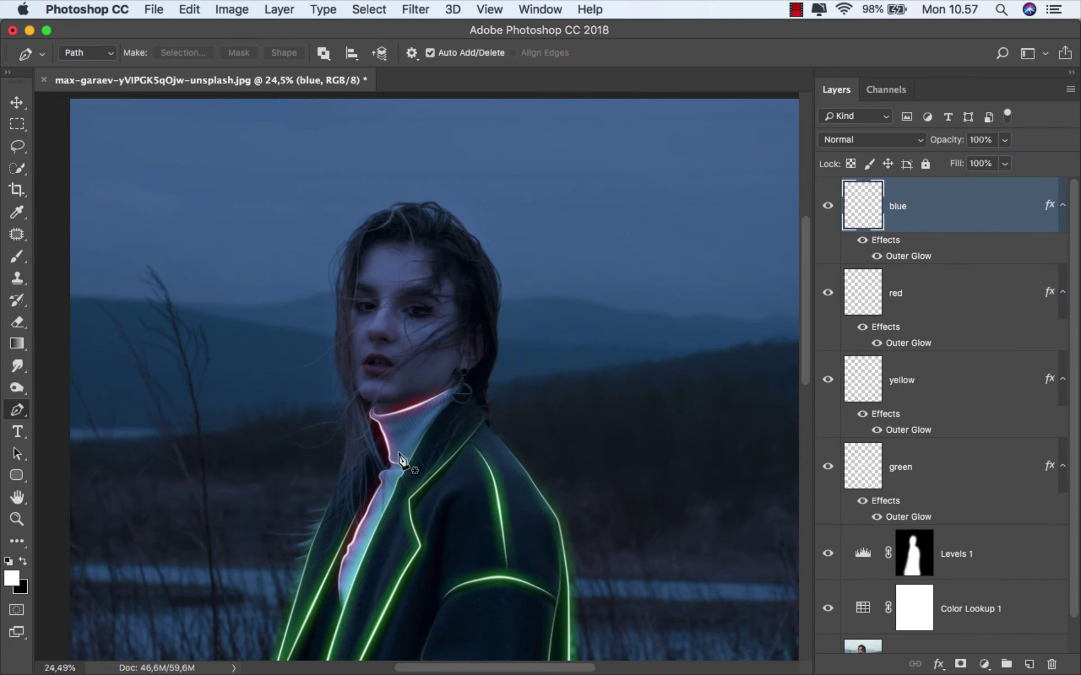
- Trace an open path along the hair's outer edge, from the lower strands at the coat's left shoulder up and over the crown
{"action": "scroll", "coordinate": [341, 501], "scroll_direction": "up", "scroll_amount": 1}
{"action": "scroll", "coordinate": [341, 501], "scroll_direction": "up", "scroll_amount": 5}
{"action": "scroll", "coordinate": [349, 482], "scroll_direction": "up", "scroll_amount": 3}
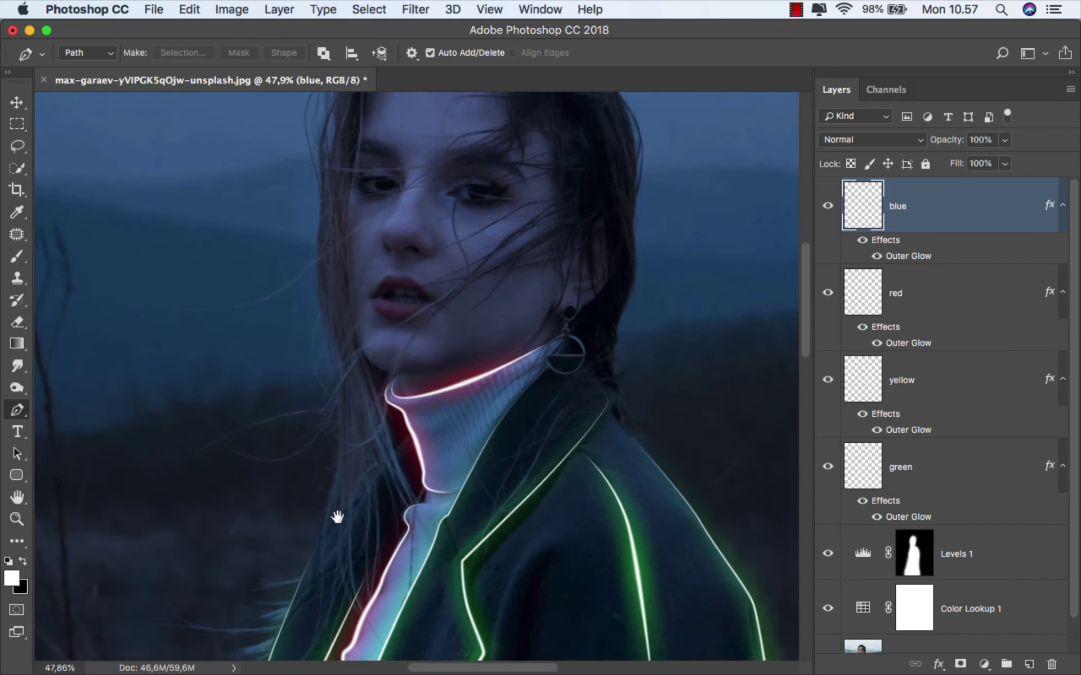
{"action": "left_click", "coordinate": [317, 552]}
{"action": "left_click_drag", "start_coordinate": [338, 461], "coordinate": [341, 429]}
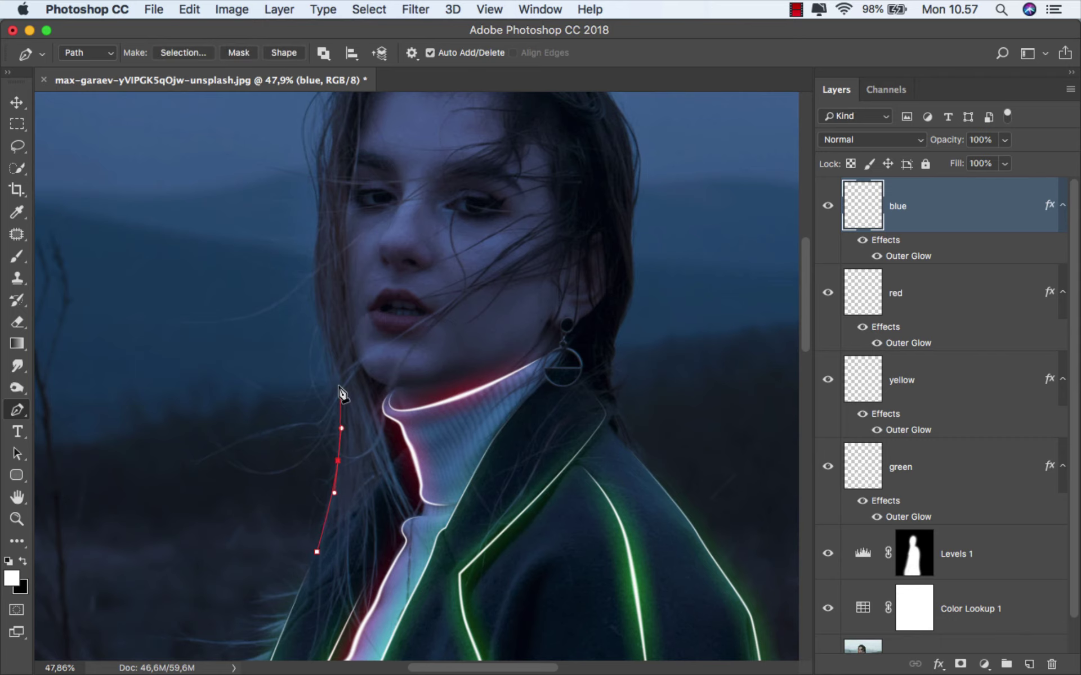
{"action": "left_click_drag", "start_coordinate": [333, 359], "coordinate": [327, 329]}
{"action": "scroll", "coordinate": [318, 289], "scroll_direction": "up", "scroll_amount": 3}
{"action": "scroll", "coordinate": [280, 414], "scroll_direction": "up", "scroll_amount": 2}
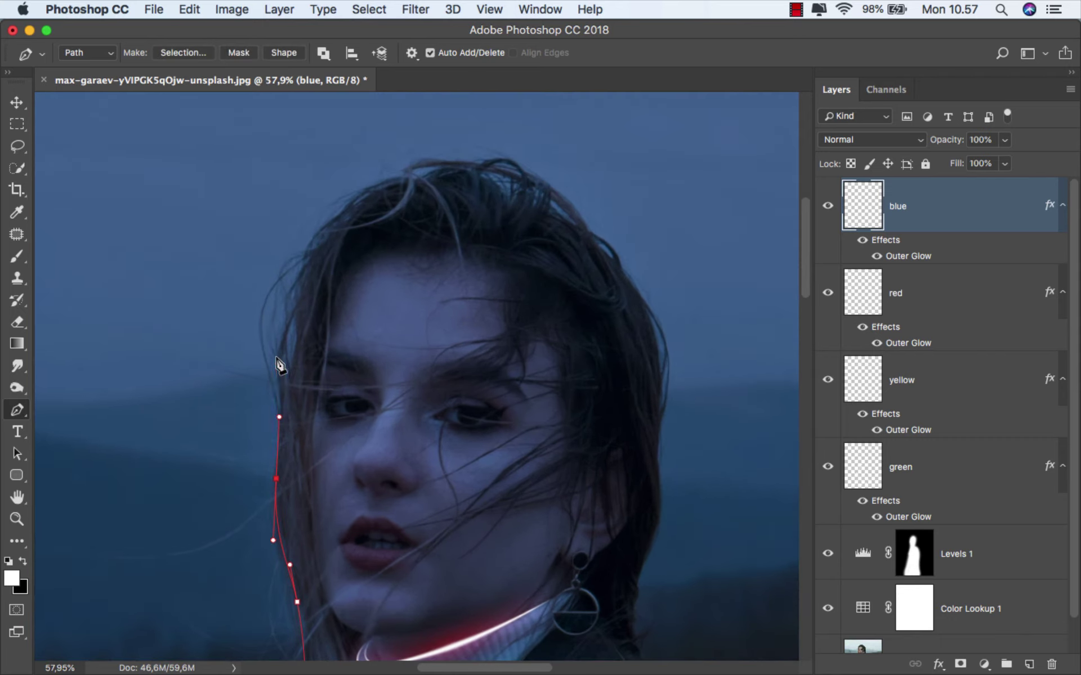
{"action": "left_click_drag", "start_coordinate": [302, 263], "coordinate": [316, 241]}
{"action": "left_click_drag", "start_coordinate": [348, 203], "coordinate": [533, 169]}
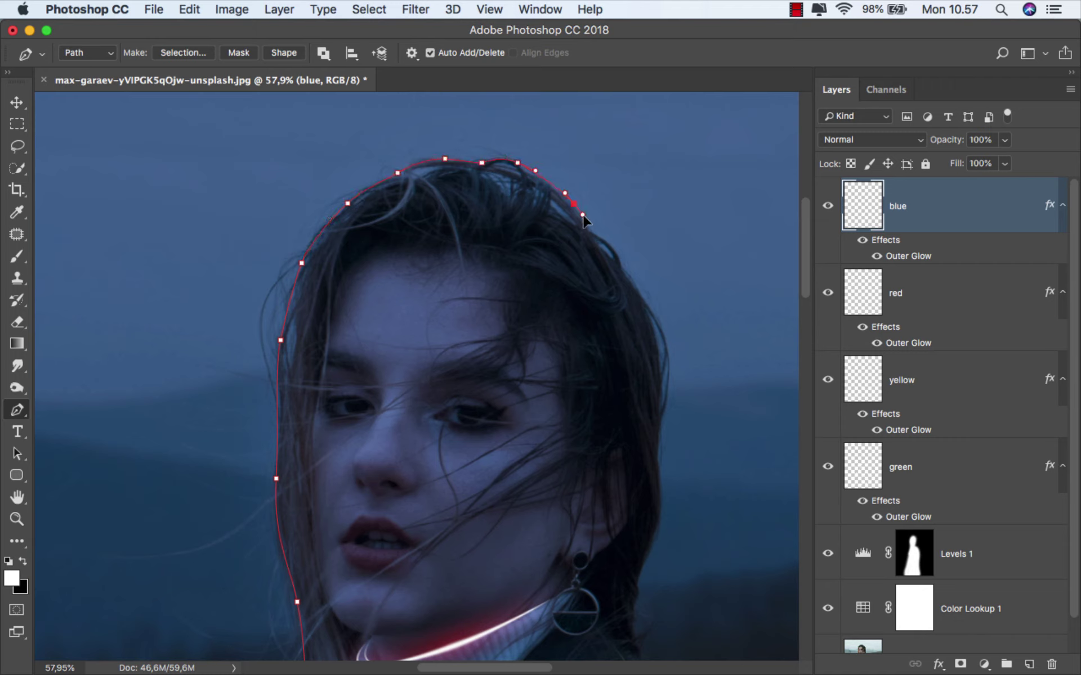
- Continue the hair path from the crown down the right side, past the earring, to the coat's shoulder line, and end it there
{"action": "left_click_drag", "start_coordinate": [592, 230], "coordinate": [624, 265]}
{"action": "left_click_drag", "start_coordinate": [630, 278], "coordinate": [639, 295]}
{"action": "left_click_drag", "start_coordinate": [664, 338], "coordinate": [669, 352]}
{"action": "left_click_drag", "start_coordinate": [666, 405], "coordinate": [661, 490]}
{"action": "left_click_drag", "start_coordinate": [656, 533], "coordinate": [650, 550]}
{"action": "scroll", "coordinate": [652, 552], "scroll_direction": "down", "scroll_amount": 10}
{"action": "scroll", "coordinate": [652, 551], "scroll_direction": "right", "scroll_amount": 6}
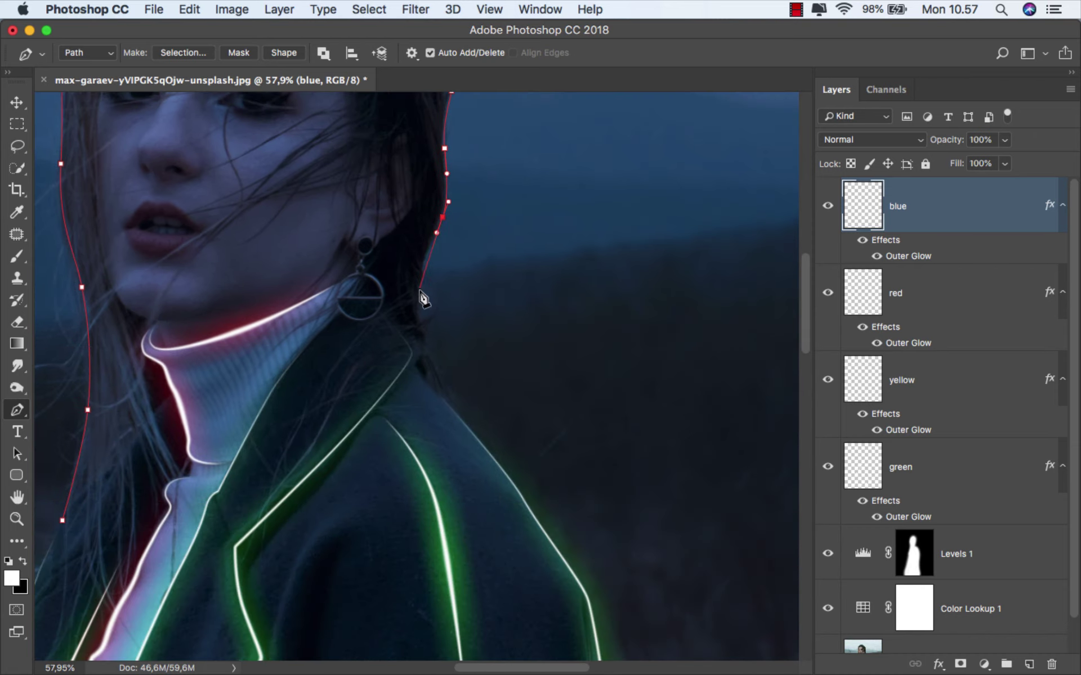
{"action": "left_click_drag", "start_coordinate": [424, 300], "coordinate": [426, 315]}
{"action": "left_click_drag", "start_coordinate": [439, 371], "coordinate": [463, 423]}
{"action": "scroll", "coordinate": [457, 417], "scroll_direction": "down", "scroll_amount": 5}
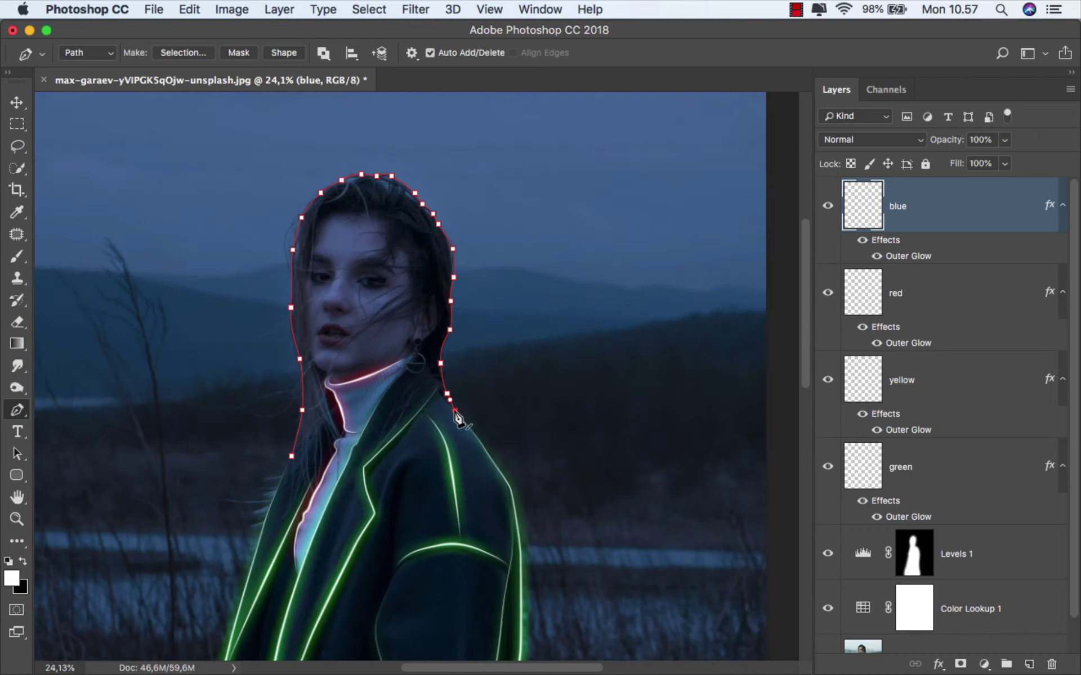
{"action": "scroll", "coordinate": [225, 433], "scroll_direction": "up", "scroll_amount": 2}
{"action": "scroll", "coordinate": [225, 433], "scroll_direction": "left", "scroll_amount": 3}
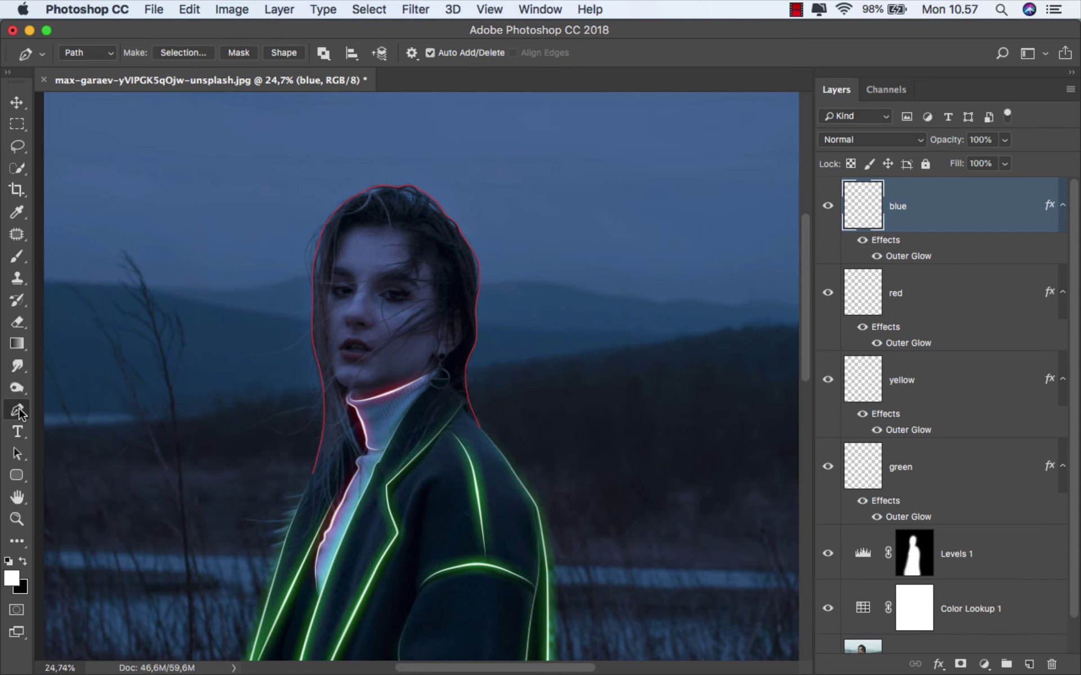
- Stroke the hair outline path on the blue layer and delete the path
{"action": "right_click", "coordinate": [424, 257]}
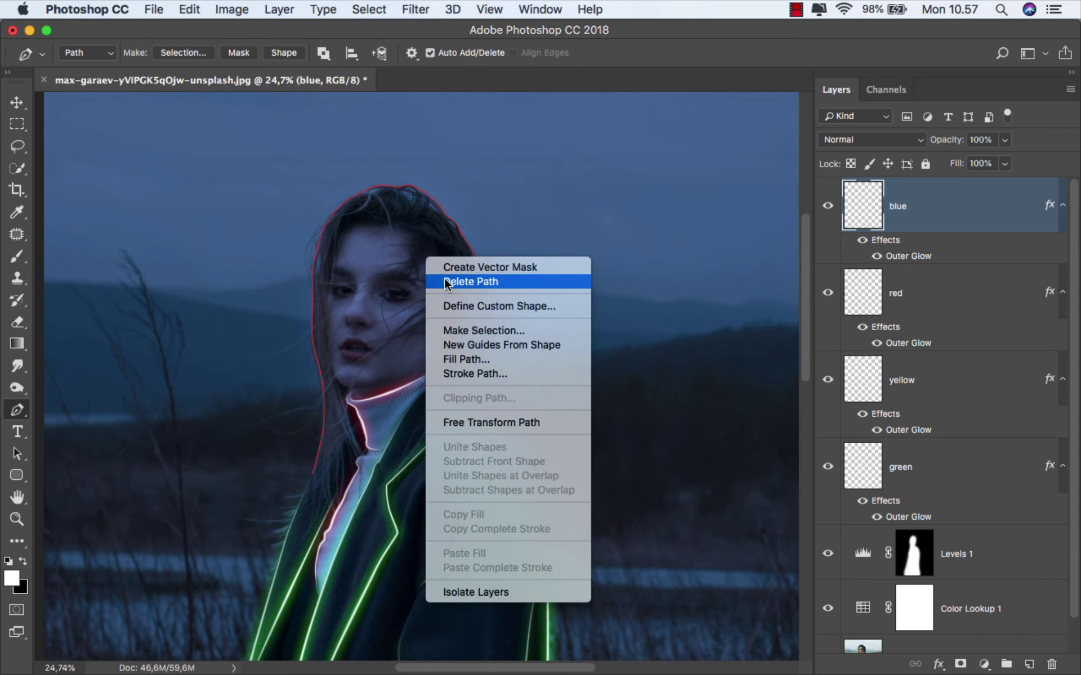
{"action": "left_click", "coordinate": [491, 375]}
{"action": "left_click", "coordinate": [743, 304]}
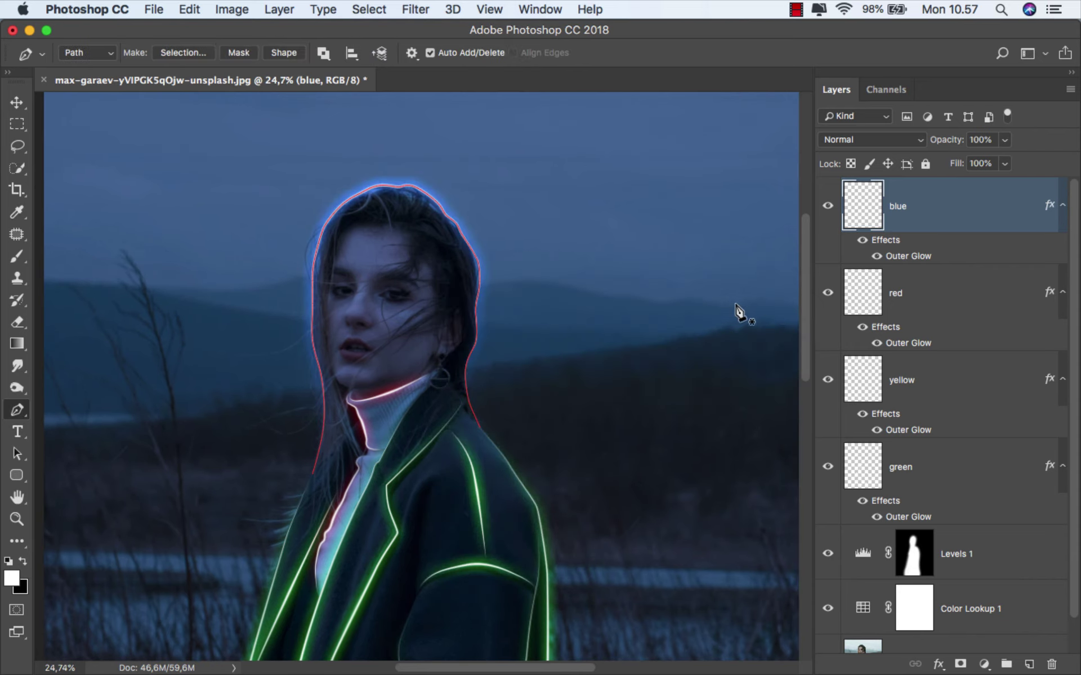
{"action": "right_click", "coordinate": [565, 259]}
{"action": "left_click", "coordinate": [594, 282]}
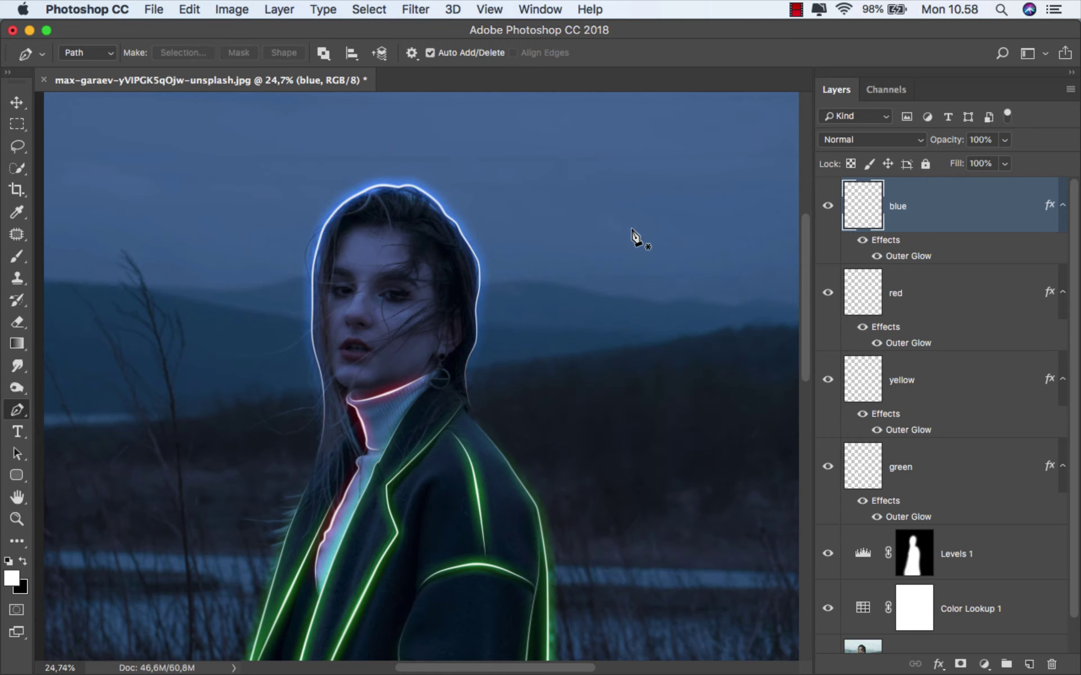
- Trace a short open path along the lower lip's upper edge, between the corners of the mouth
{"action": "scroll", "coordinate": [356, 350], "scroll_direction": "up", "scroll_amount": 5}
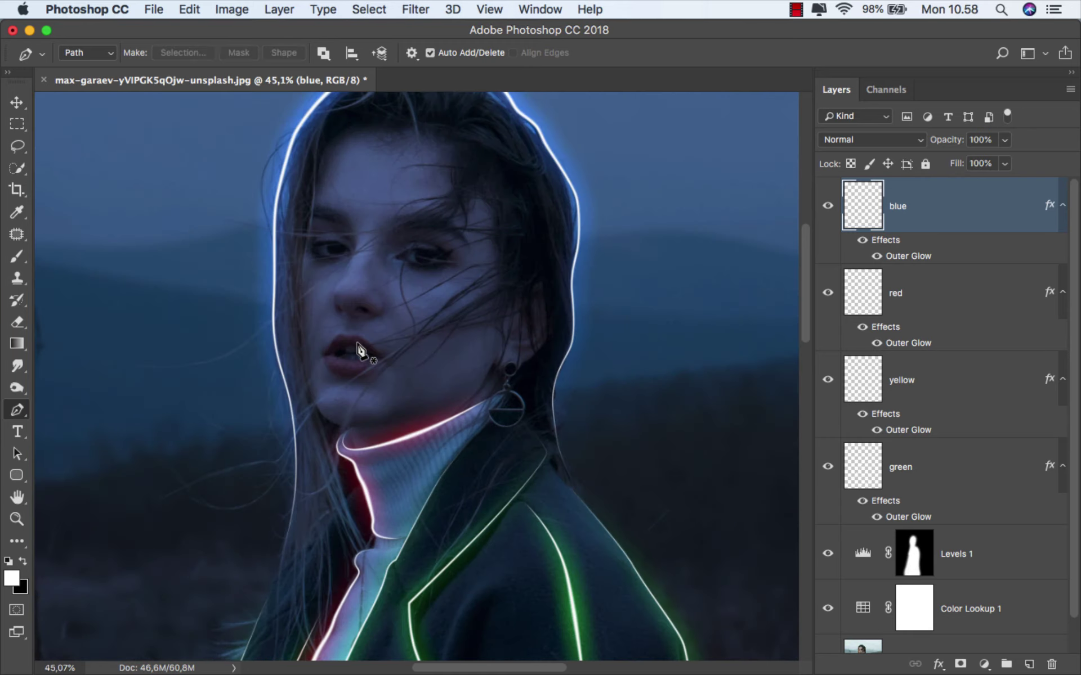
{"action": "scroll", "coordinate": [324, 372], "scroll_direction": "up", "scroll_amount": 3}
{"action": "left_click", "coordinate": [306, 358]}
{"action": "left_click", "coordinate": [348, 375]}
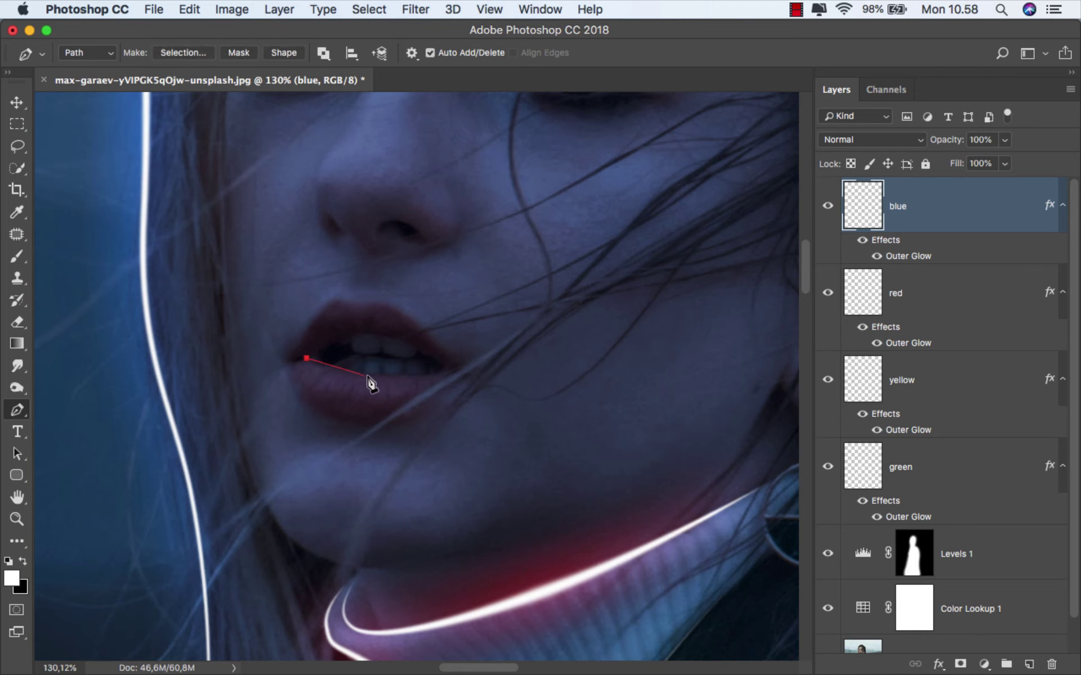
{"action": "left_click", "coordinate": [380, 377]}
{"action": "left_click", "coordinate": [413, 379]}
- Trace an open path from the nostril's outer edge up along the side of the nose bridge to the inner end of the left eyebrow
{"action": "left_click_drag", "start_coordinate": [404, 195], "coordinate": [363, 518]}
{"action": "left_click", "coordinate": [289, 554]}
{"action": "left_click_drag", "start_coordinate": [276, 515], "coordinate": [312, 445]}
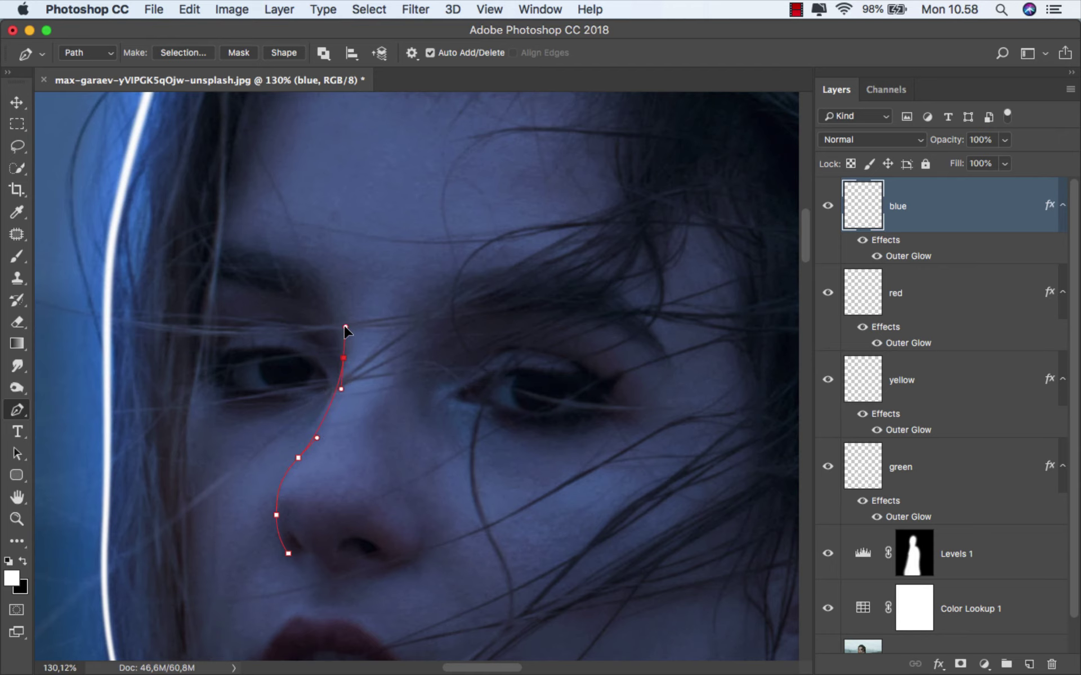
{"action": "left_click_drag", "start_coordinate": [346, 326], "coordinate": [326, 313]}
{"action": "scroll", "coordinate": [241, 386], "scroll_direction": "up", "scroll_amount": 3}
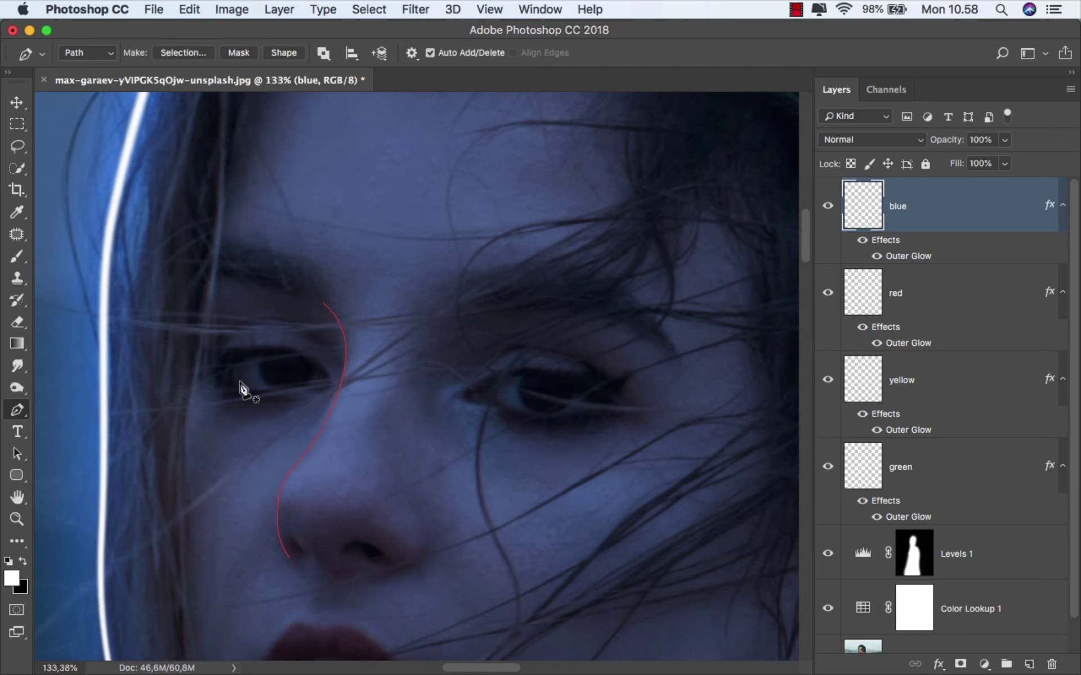
- Trace a short open path along the lower lid of the eye on the image's left, from outer to inner corner
{"action": "left_click", "coordinate": [214, 375]}
{"action": "left_click_drag", "start_coordinate": [278, 394], "coordinate": [315, 394]}
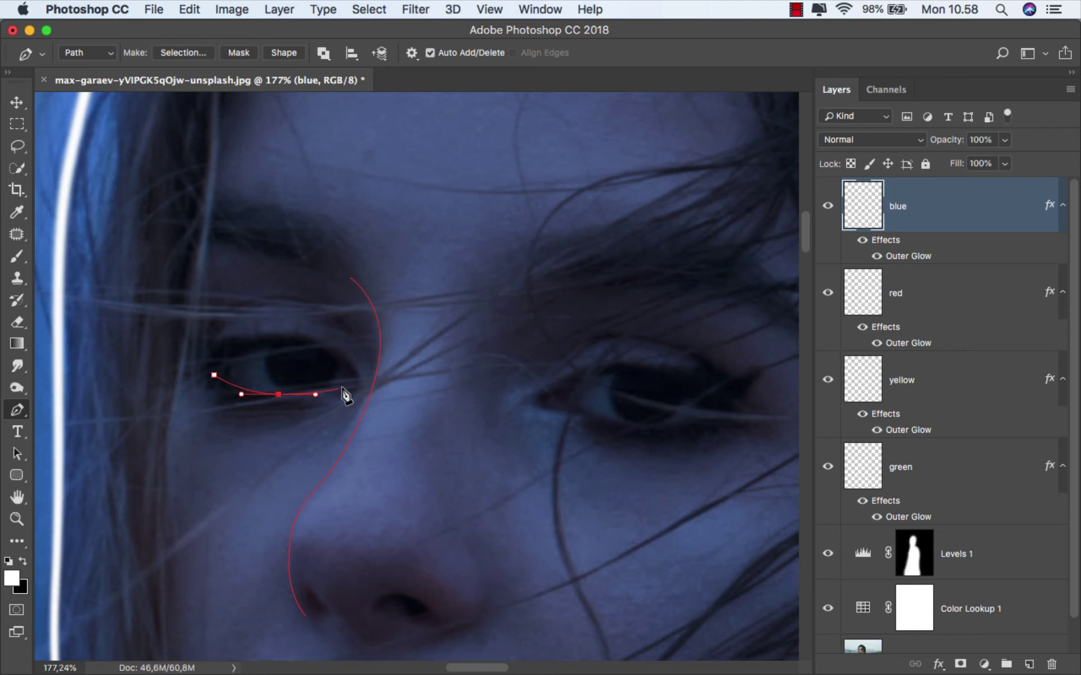
{"action": "left_click", "coordinate": [15, 410]}
- Trace a short open path along the lower lid of the eye on the image's right, from inner to outer corner
{"action": "left_click_drag", "start_coordinate": [503, 448], "coordinate": [261, 459]}
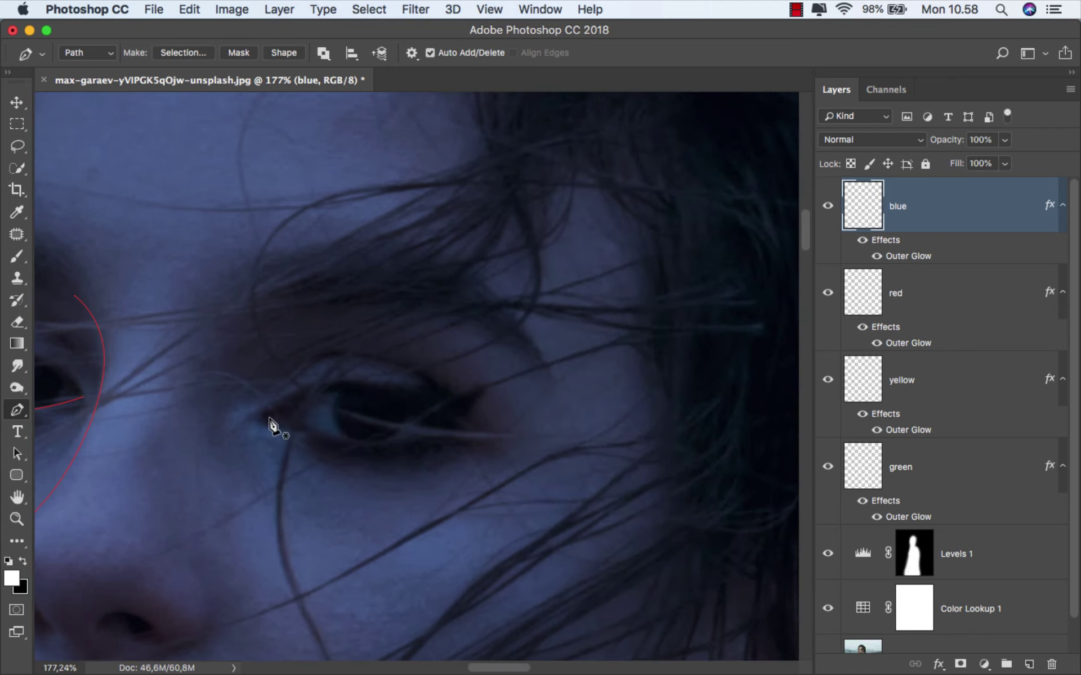
{"action": "left_click", "coordinate": [285, 418]}
{"action": "left_click_drag", "start_coordinate": [390, 444], "coordinate": [451, 444]}
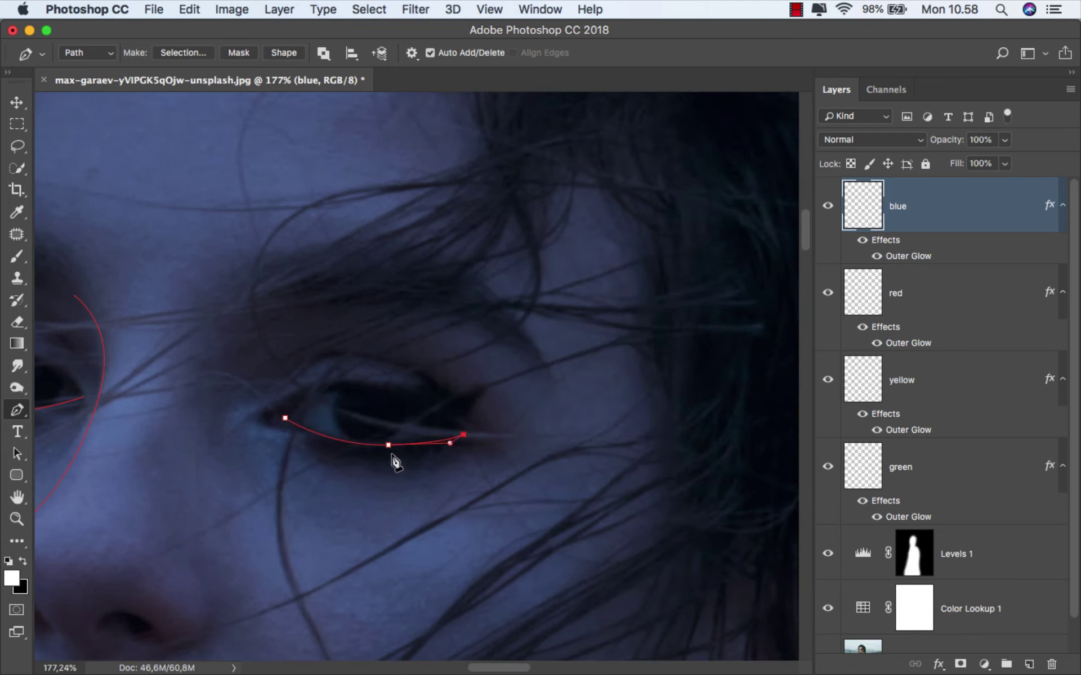
{"action": "left_click", "coordinate": [16, 414]}
- Set the Brush tool's size to 5 px for thinner strokes on the facial paths
{"action": "key", "text": "super+0"}
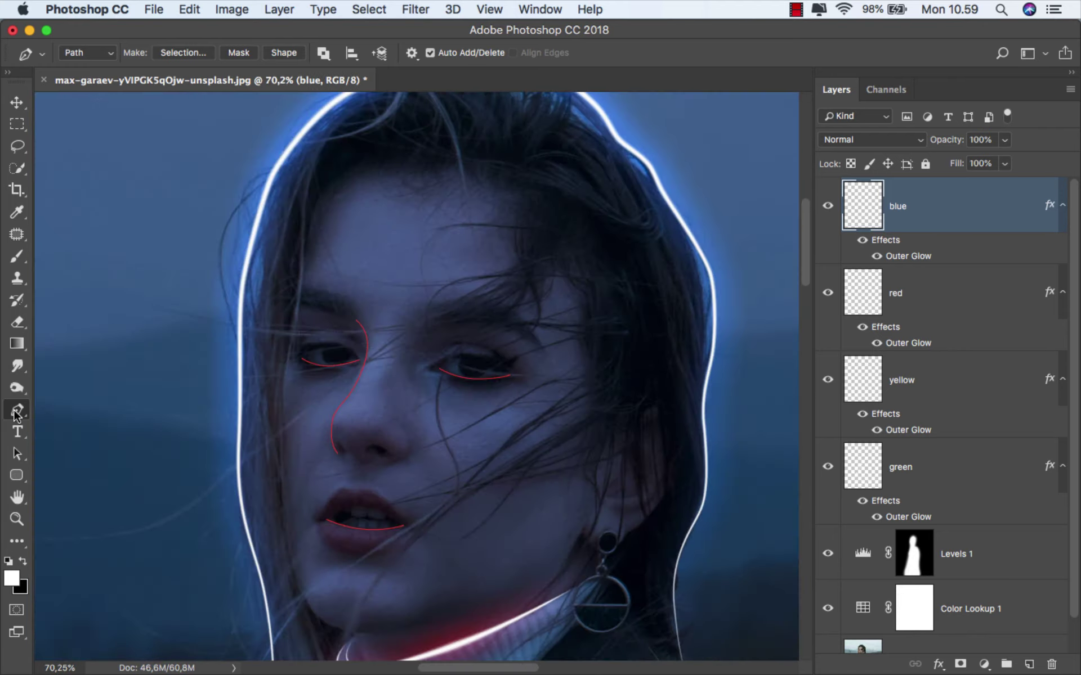
{"action": "left_click", "coordinate": [21, 258]}
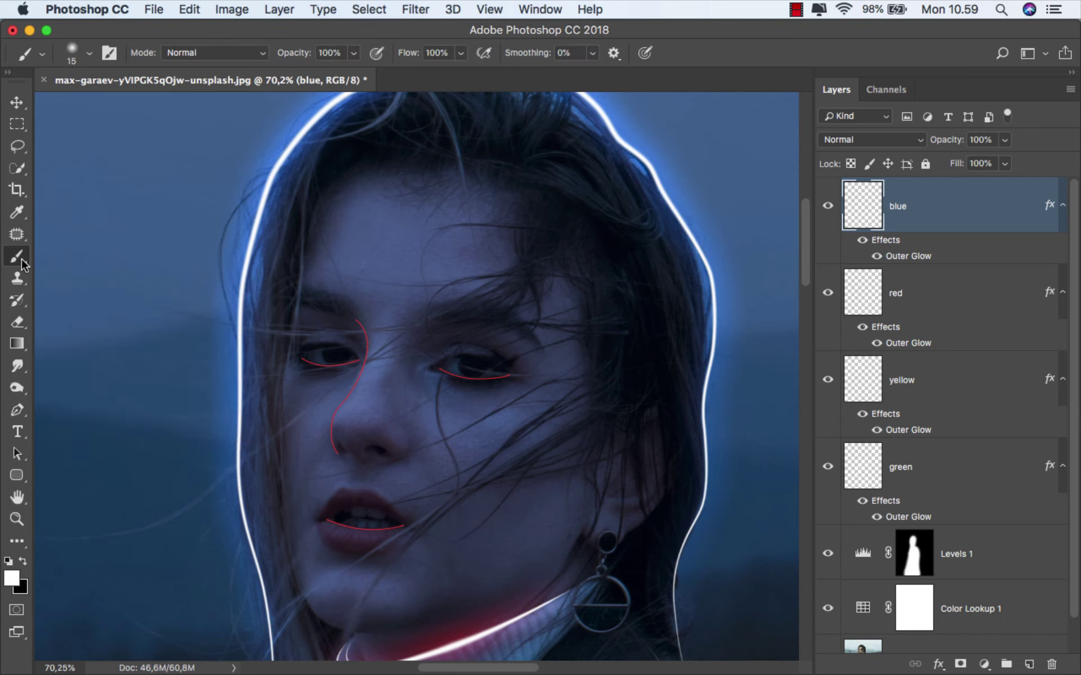
{"action": "right_click", "coordinate": [177, 247]}
{"action": "left_click", "coordinate": [373, 267]}
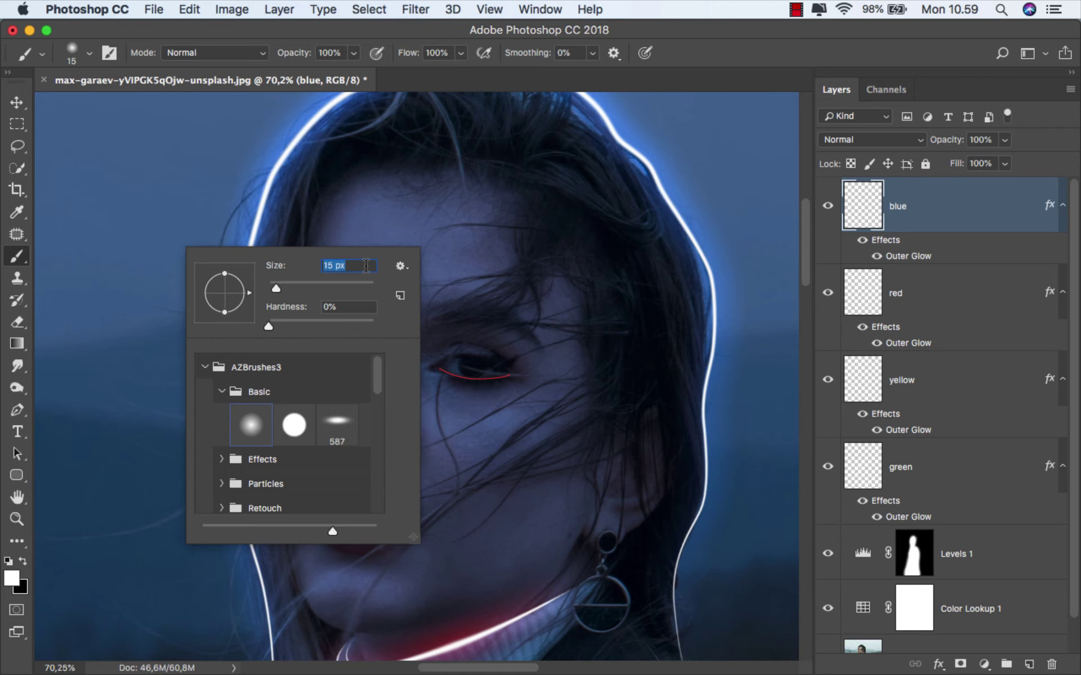
{"action": "type", "text": "5"}
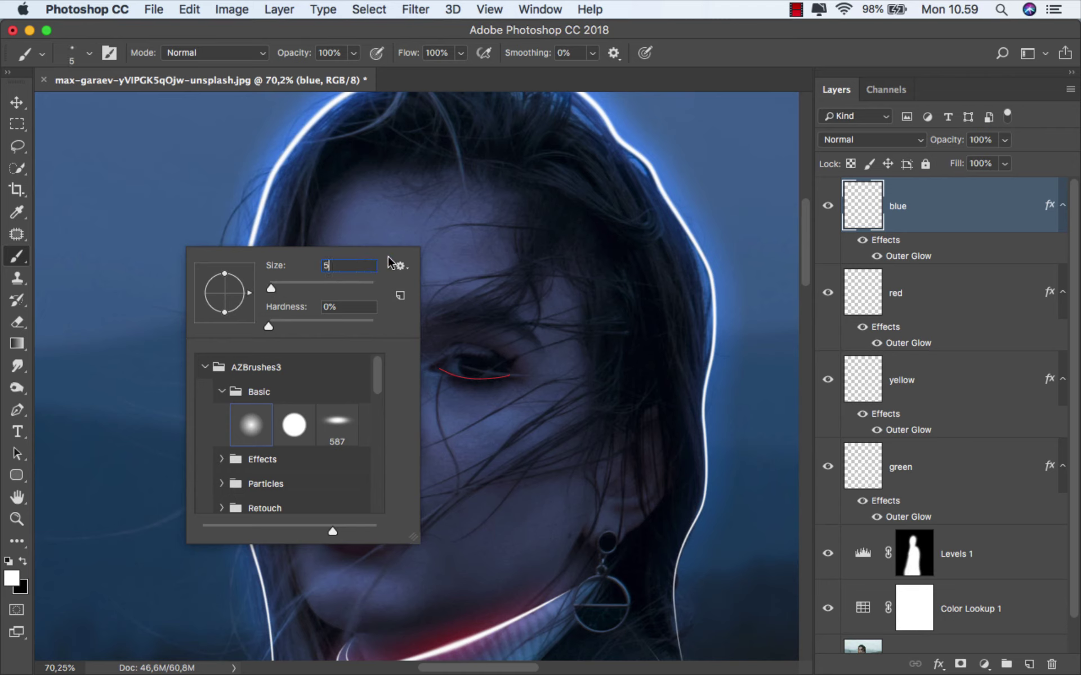
- Stroke the eye, nose and mouth paths on the blue layer using the Brush with Simulate Pressure, and delete the paths
{"action": "left_click", "coordinate": [17, 410]}
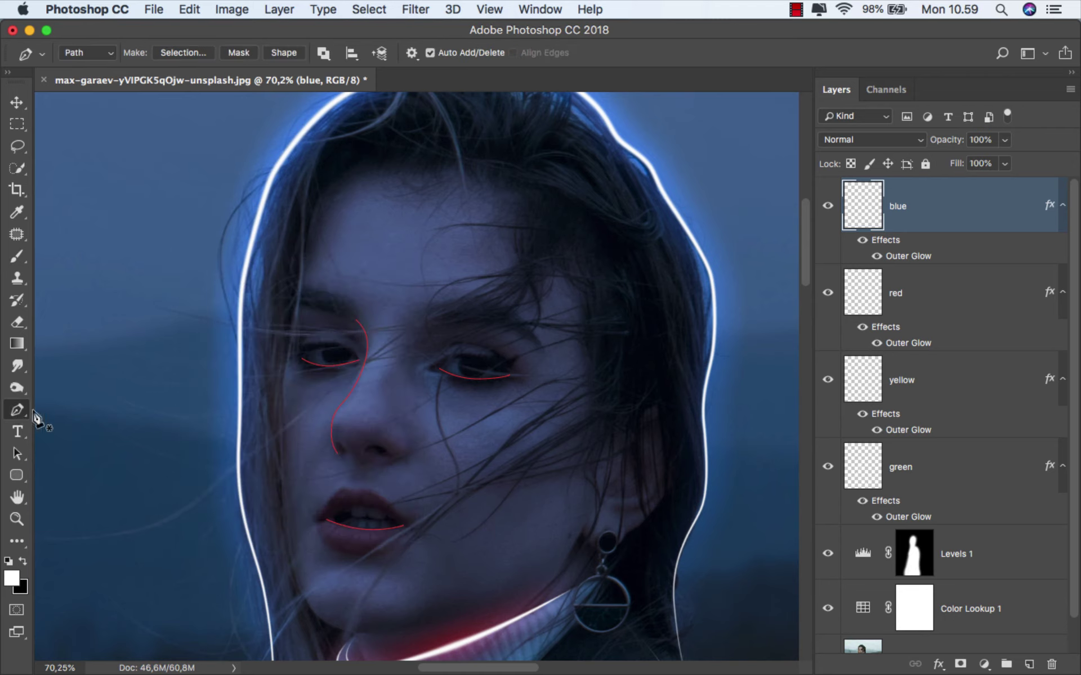
{"action": "right_click", "coordinate": [396, 243]}
{"action": "left_click", "coordinate": [468, 351]}
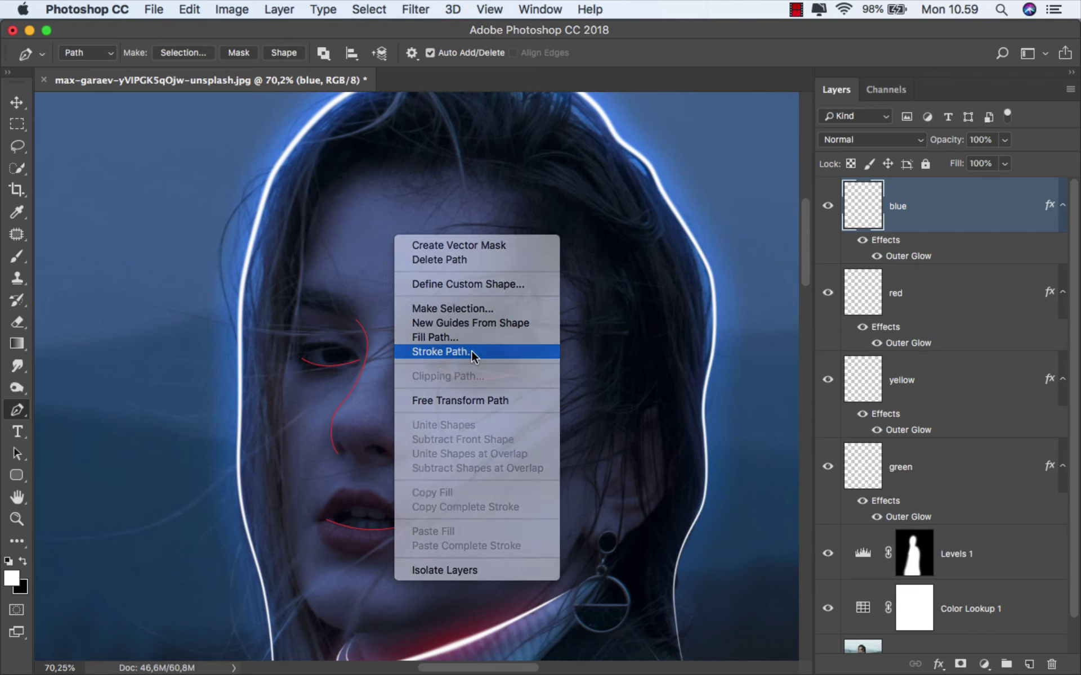
{"action": "left_click", "coordinate": [748, 305]}
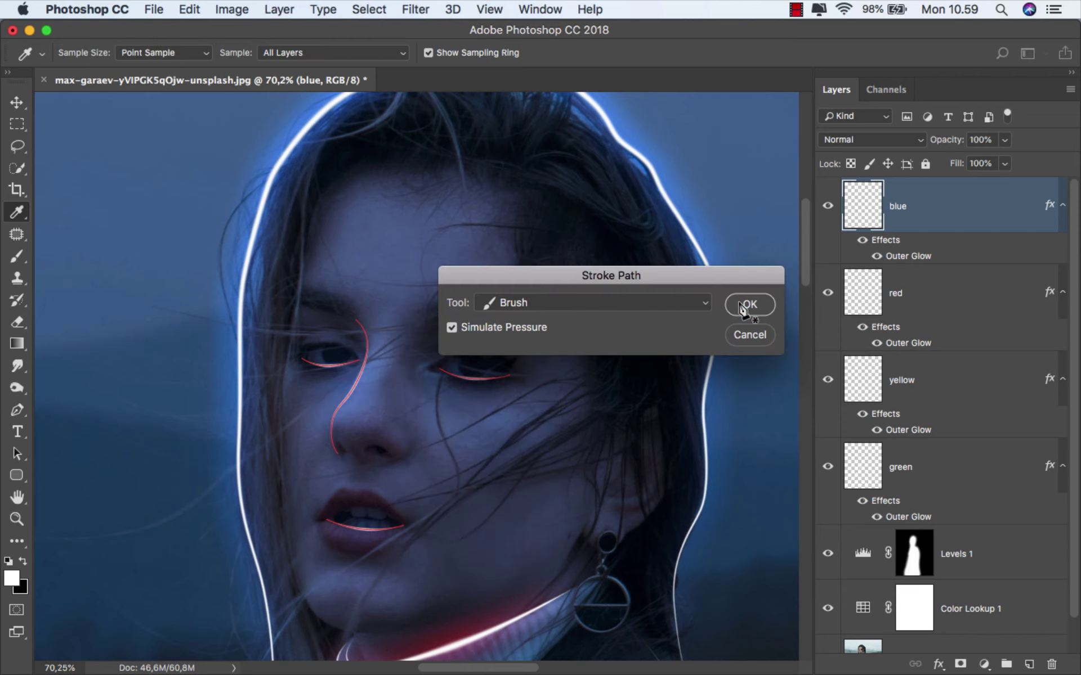
{"action": "right_click", "coordinate": [547, 287]}
{"action": "left_click", "coordinate": [579, 308]}
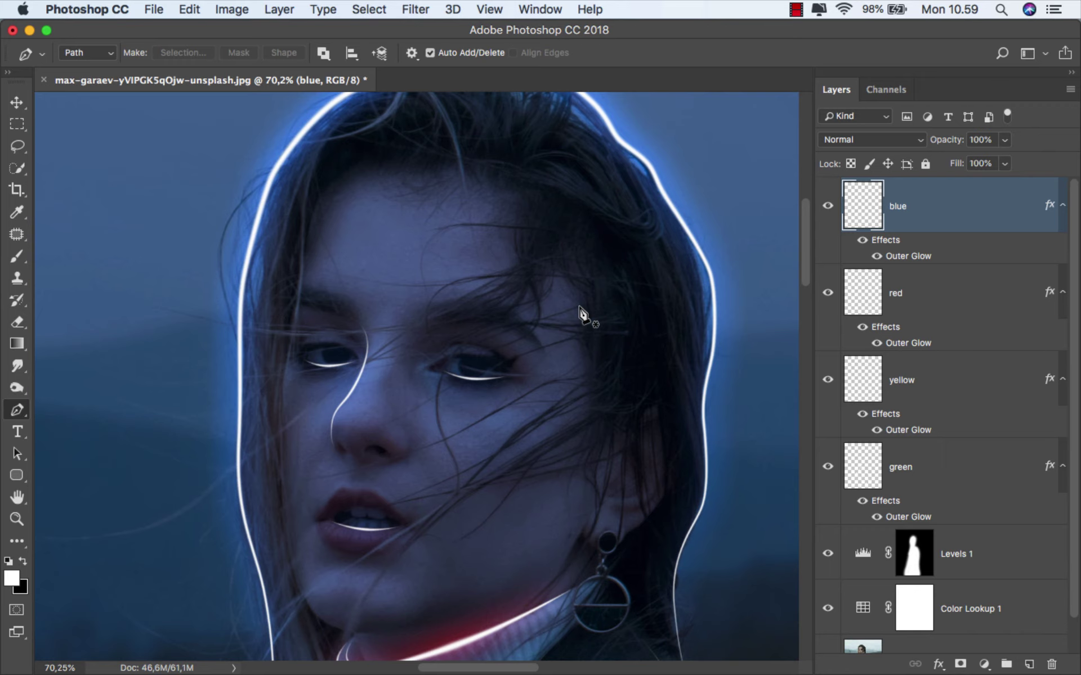
{"action": "scroll", "coordinate": [450, 365], "scroll_direction": "down", "scroll_amount": 4}
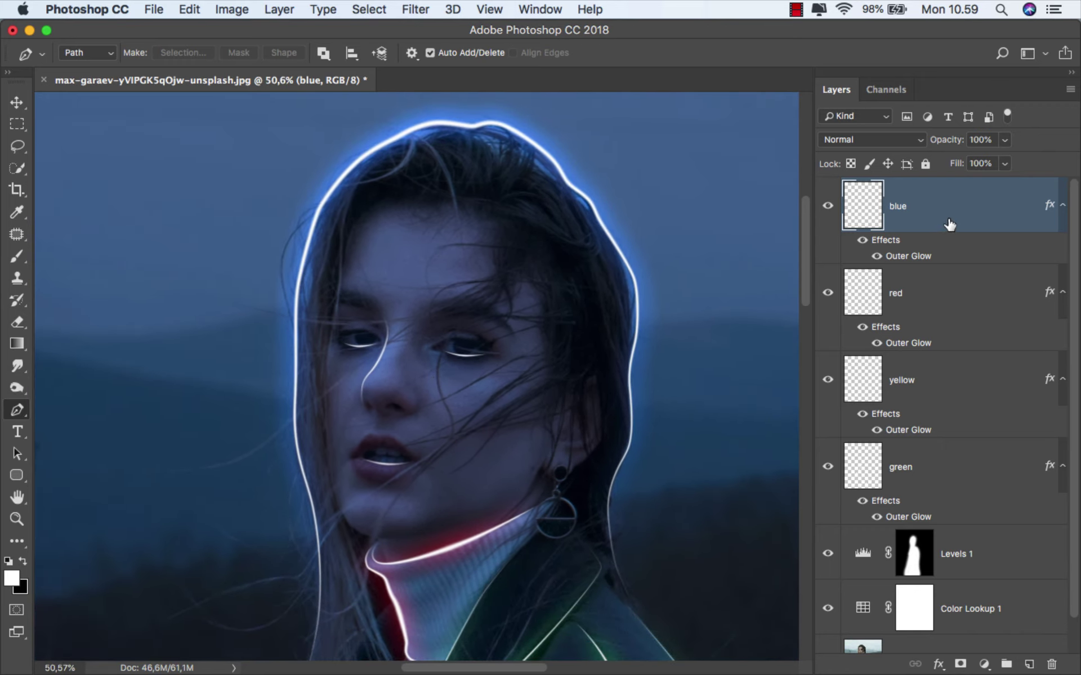
- Create a new empty layer above the blue layer and clip it to the blue layer
{"action": "key", "text": "v"}
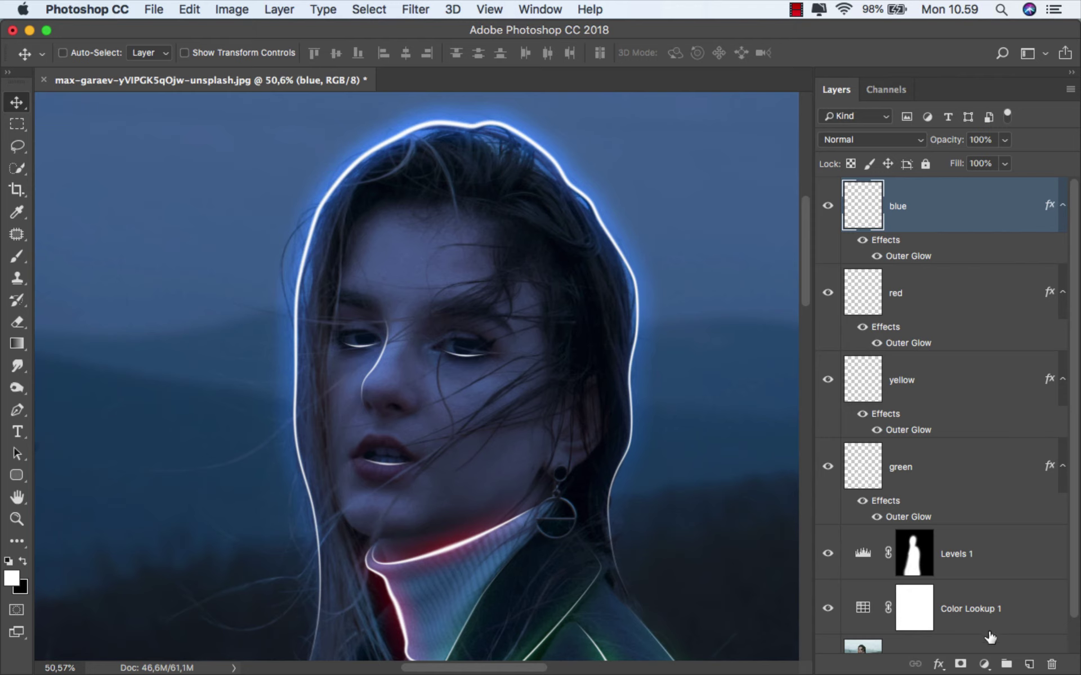
{"action": "left_click", "coordinate": [1029, 664]}
{"action": "right_click", "coordinate": [951, 210]}
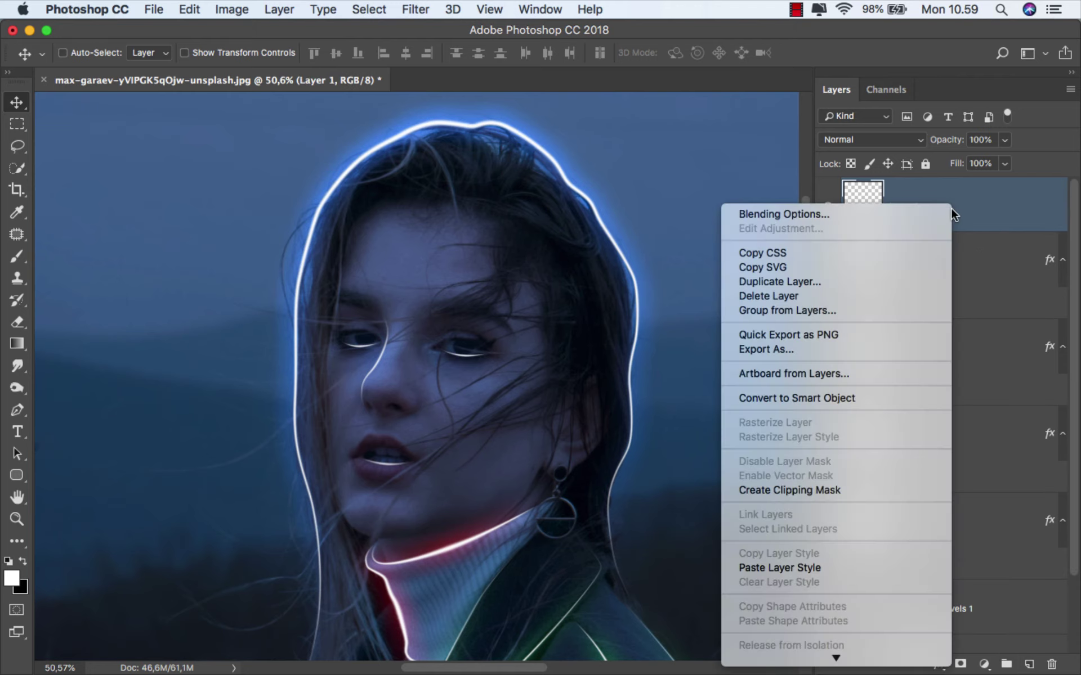
{"action": "left_click", "coordinate": [830, 488]}
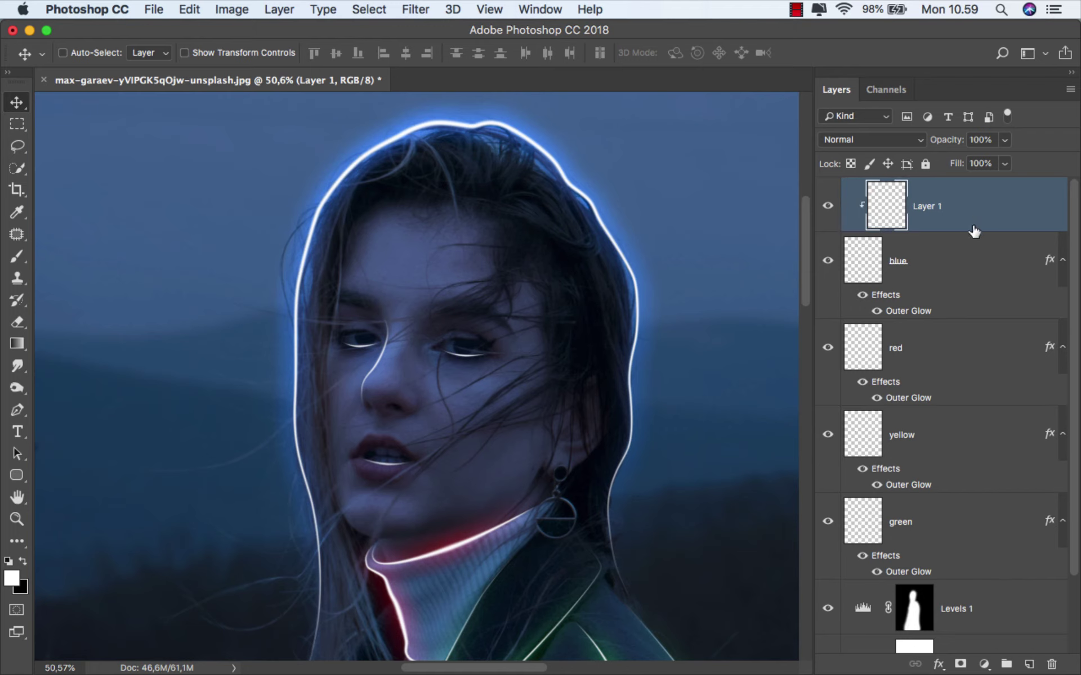
- Add a clipped Solid Color fill above the blue layer in bright blue 3d8cff, based on the hair glow's color
{"action": "left_click", "coordinate": [984, 664]}
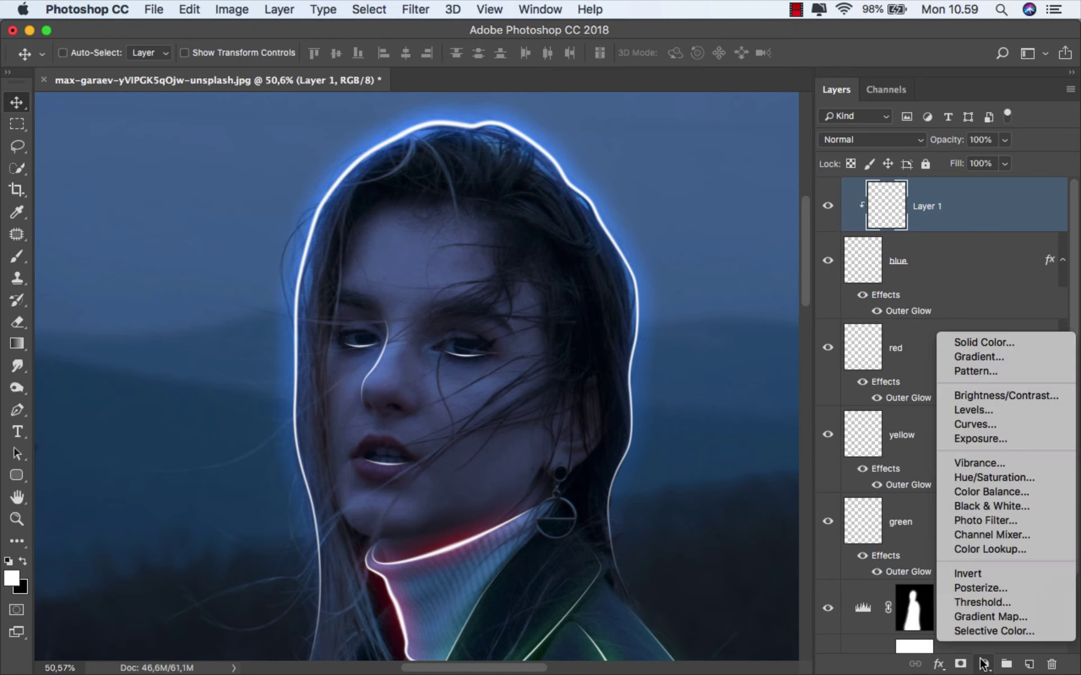
{"action": "left_click", "coordinate": [995, 340]}
{"action": "left_click", "coordinate": [229, 278]}
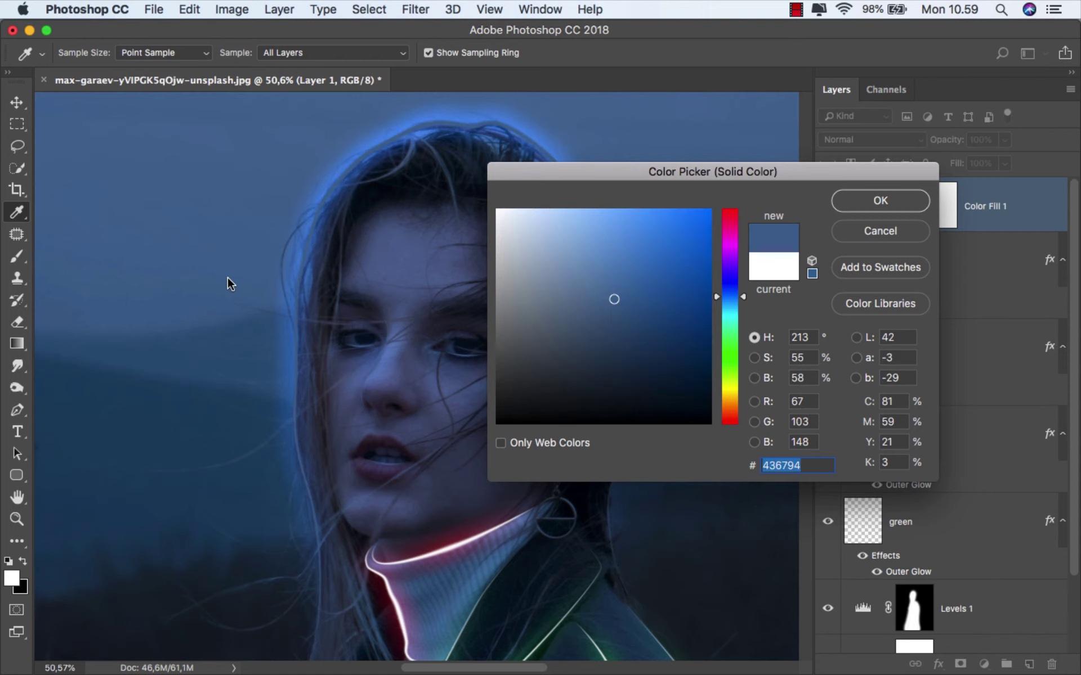
{"action": "left_click", "coordinate": [423, 119]}
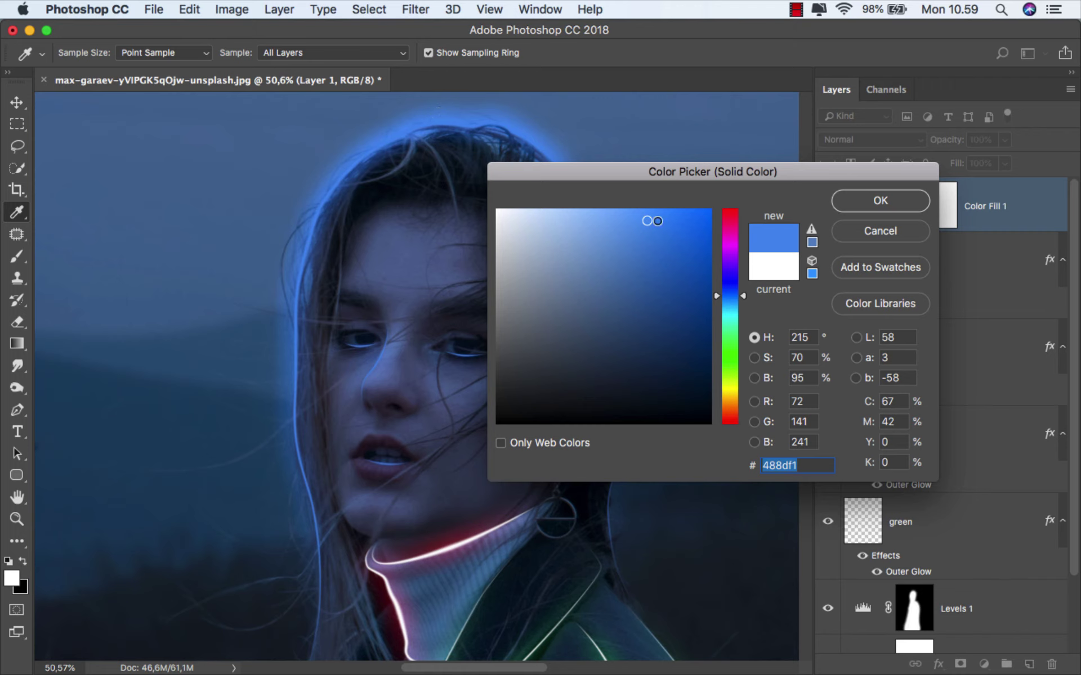
{"action": "left_click_drag", "start_coordinate": [658, 220], "coordinate": [659, 203]}
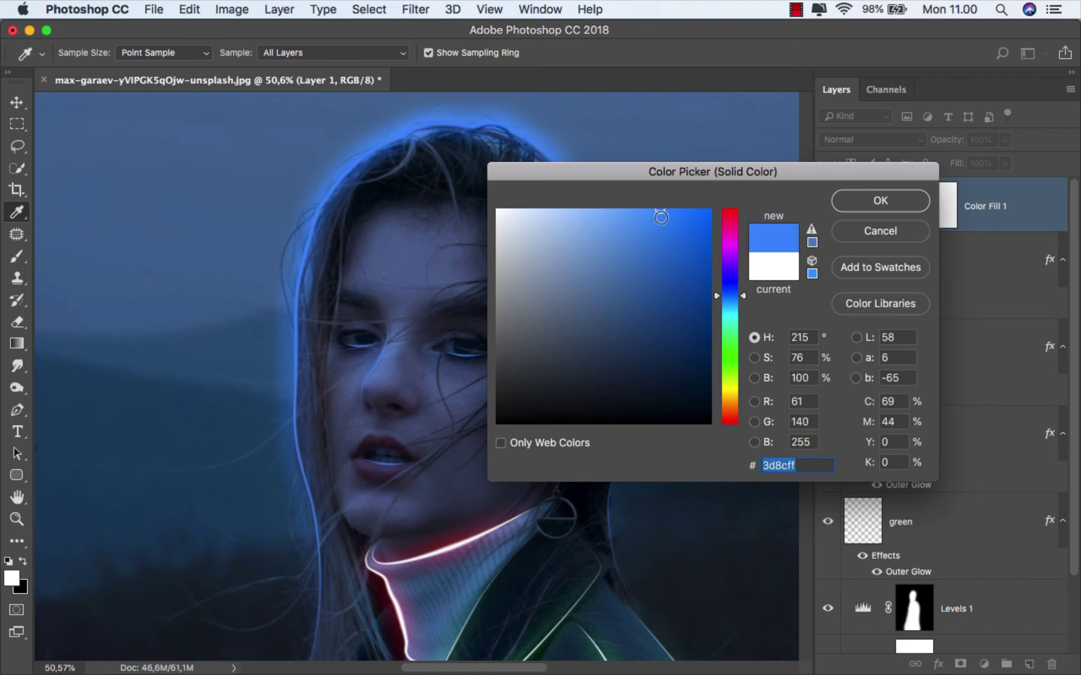
{"action": "left_click", "coordinate": [853, 203]}
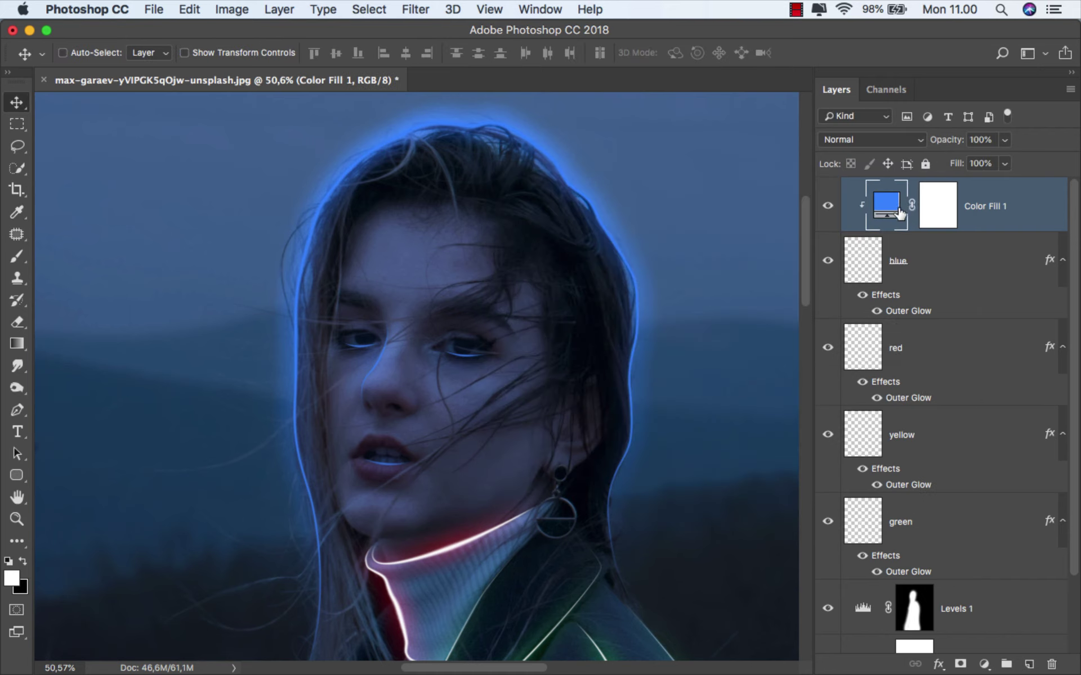
- Invert the color fill's mask and paint white over the eye, nose and mouth lines with a 114 px soft brush
{"action": "left_click", "coordinate": [932, 210]}
{"action": "key", "text": "super+i"}
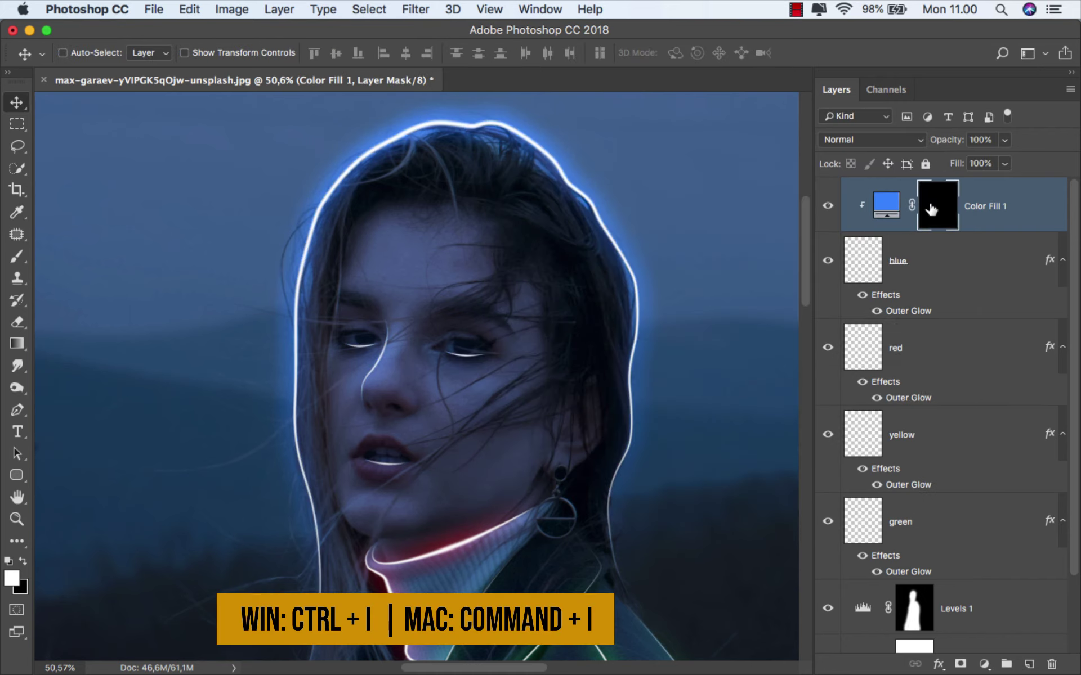
{"action": "left_click_drag", "start_coordinate": [16, 256], "coordinate": [66, 257]}
{"action": "right_click", "coordinate": [135, 262]}
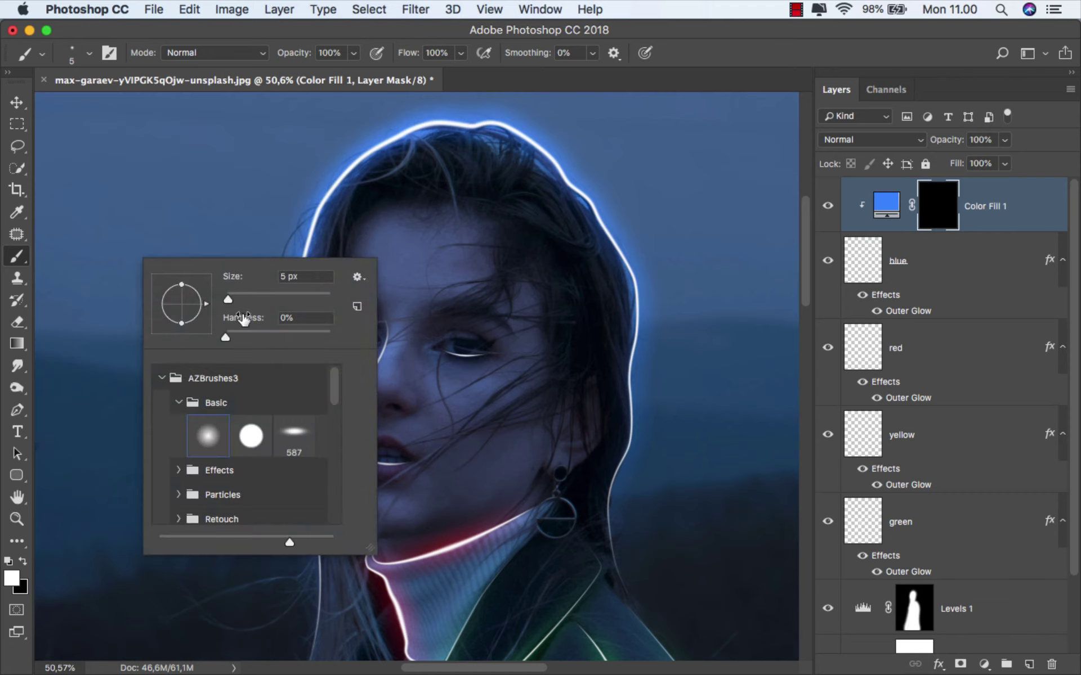
{"action": "left_click", "coordinate": [282, 296]}
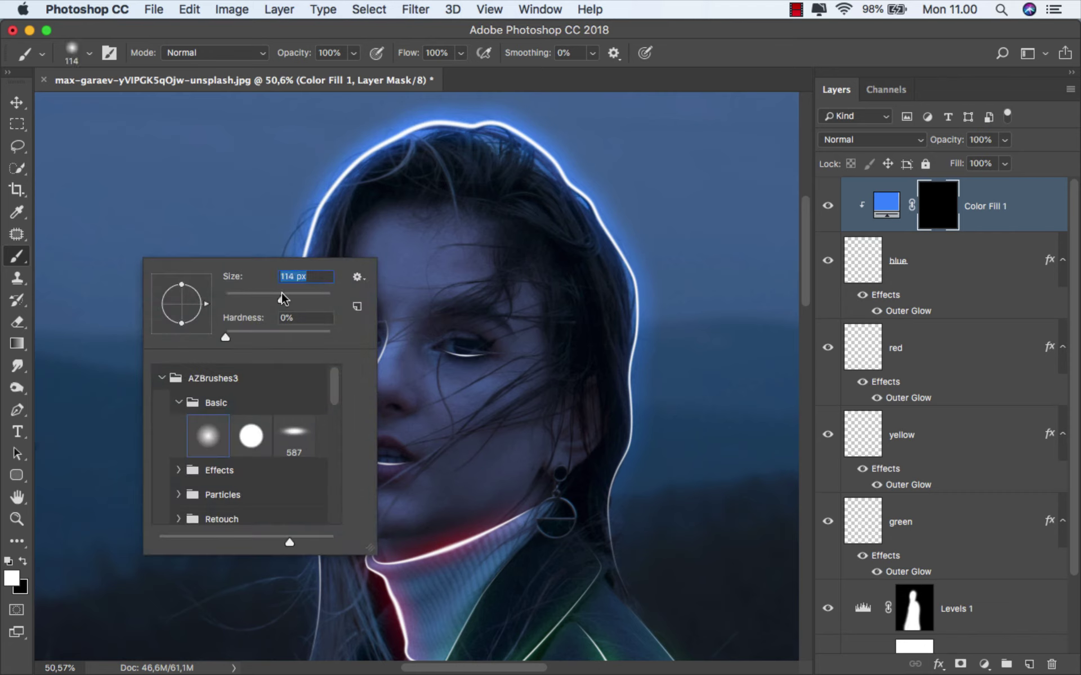
{"action": "left_click", "coordinate": [447, 345]}
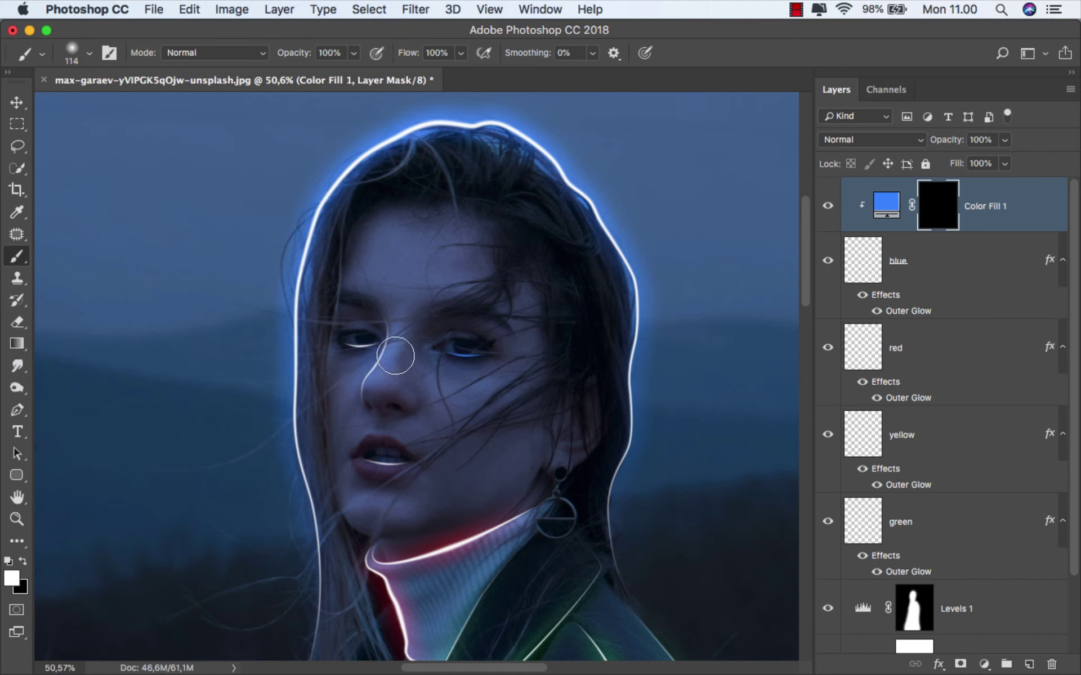
{"action": "mouse_move", "coordinate": [386, 338]}
{"action": "left_mouse_down"}
{"action": "mouse_move", "coordinate": [357, 333]}
{"action": "mouse_move", "coordinate": [379, 360]}
{"action": "mouse_move", "coordinate": [367, 454]}
{"action": "mouse_move", "coordinate": [381, 454]}
{"action": "left_mouse_up"}
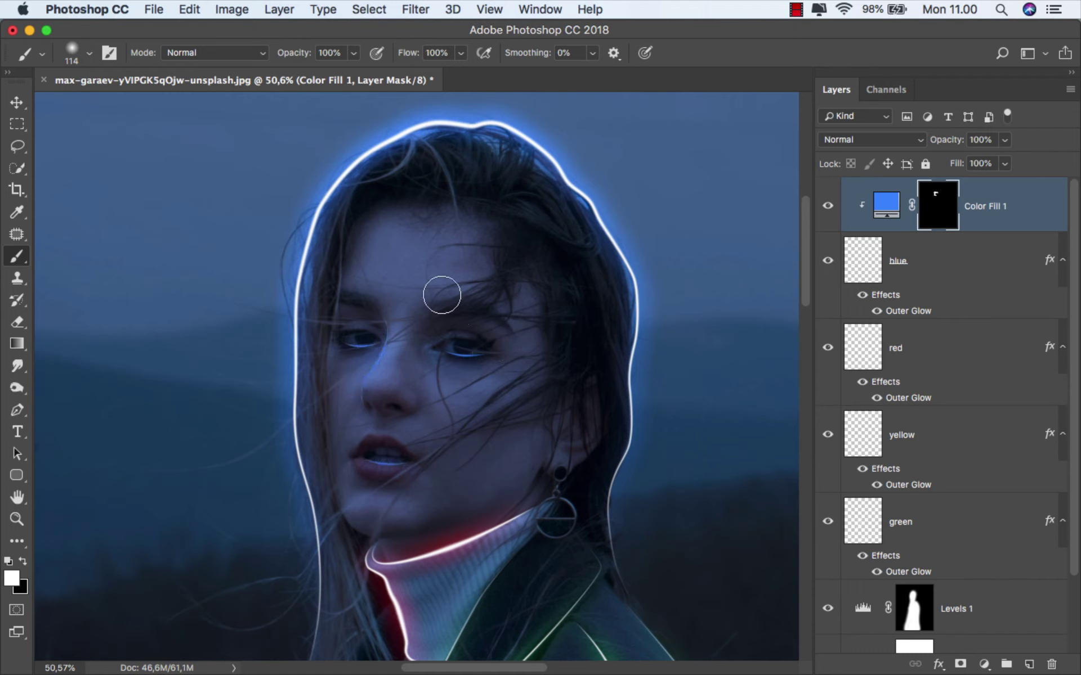
{"action": "key", "text": "super+0"}
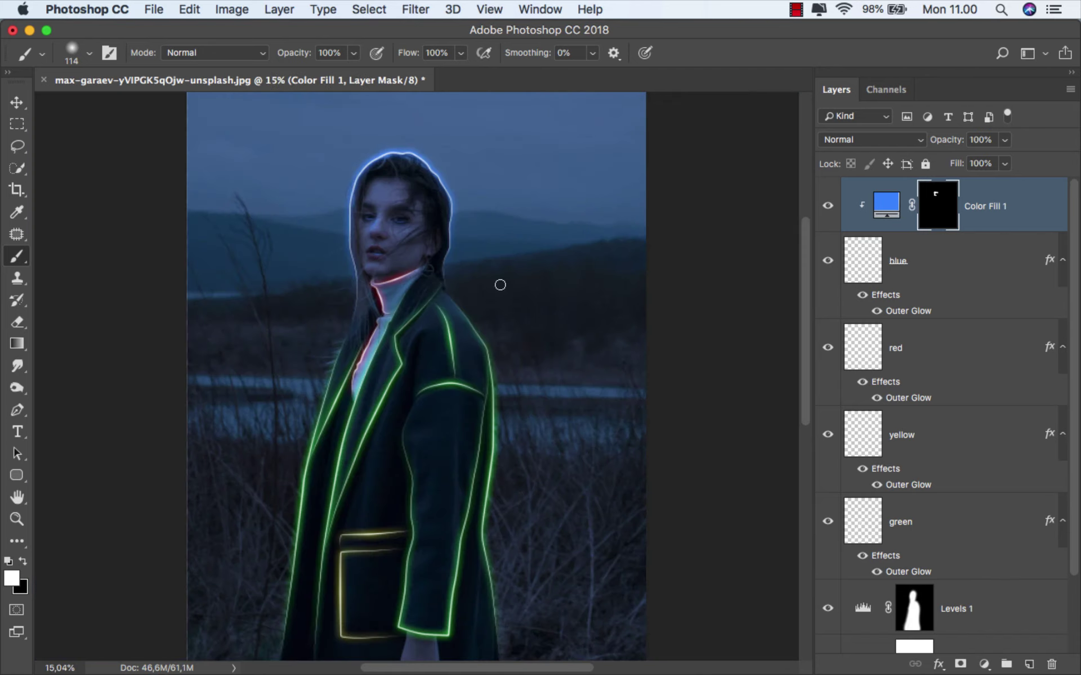
- Add a black-to-white Gradient Map adjustment directly above Color Lookup 1 and set its blend mode to Screen
{"action": "left_click", "coordinate": [1008, 211]}
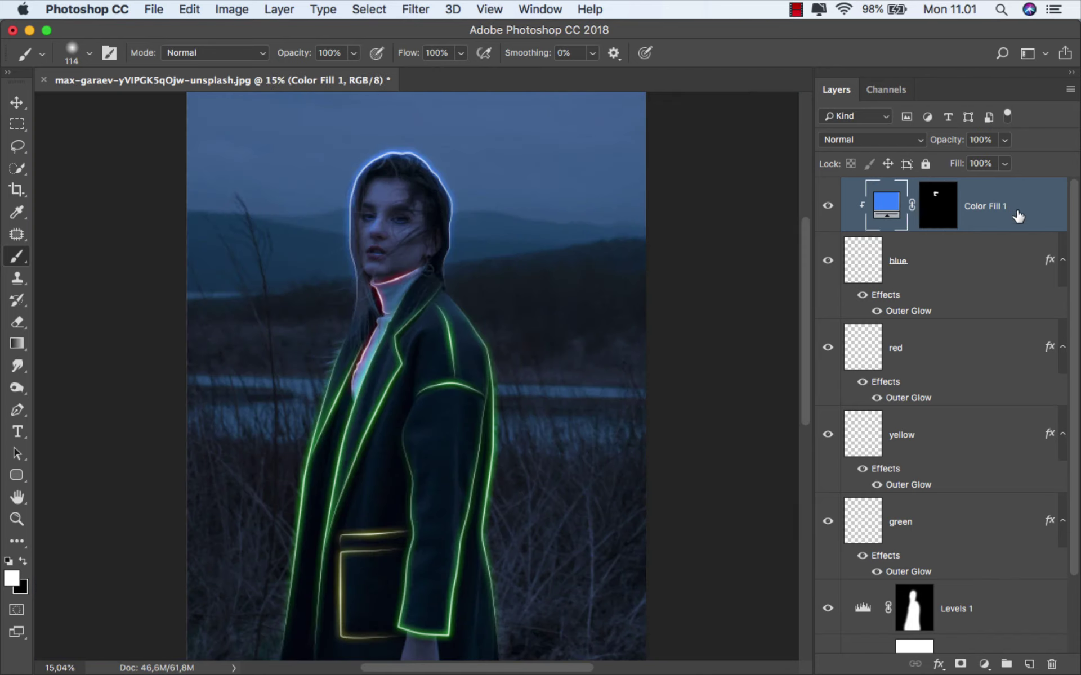
{"action": "left_click_drag", "start_coordinate": [1066, 267], "coordinate": [1076, 439]}
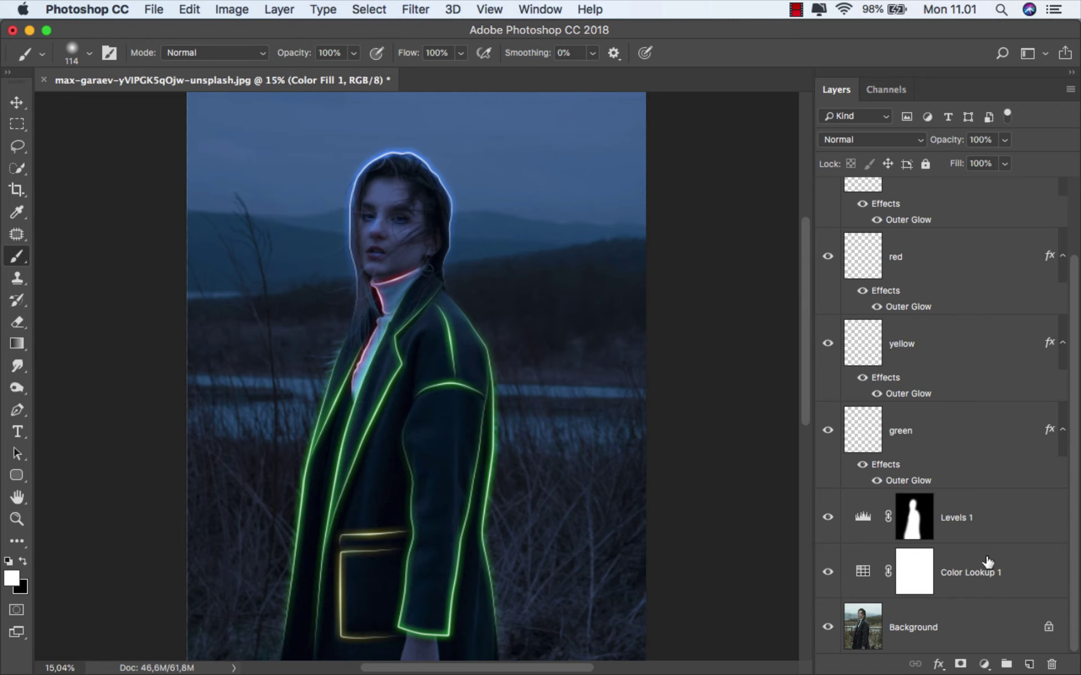
{"action": "left_click", "coordinate": [983, 574]}
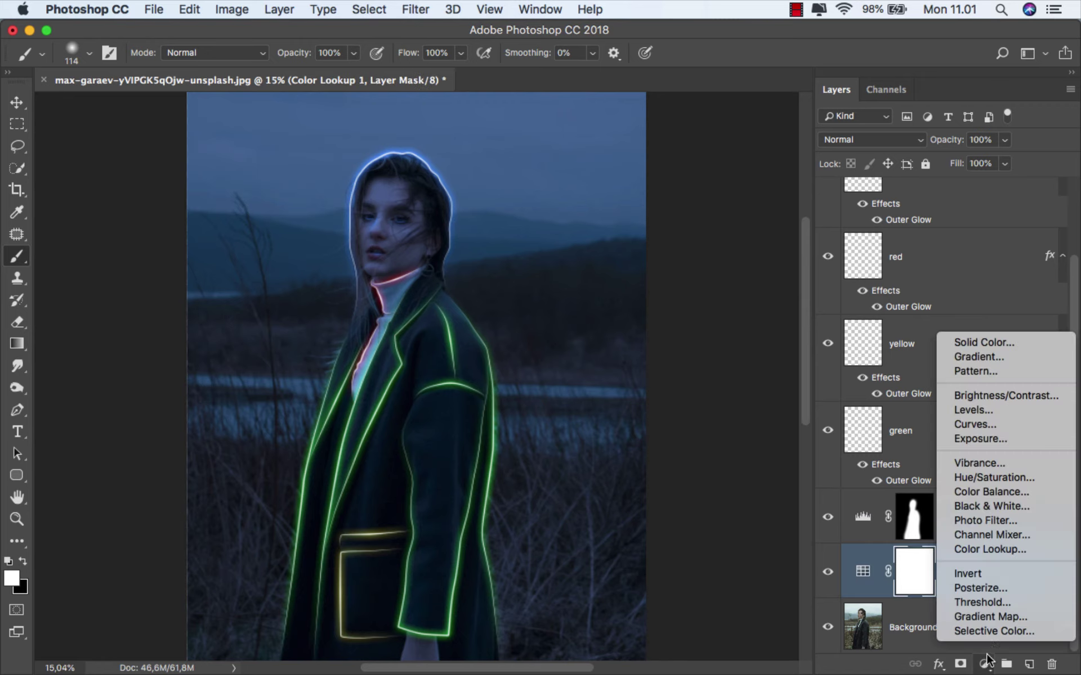
{"action": "left_click", "coordinate": [984, 664]}
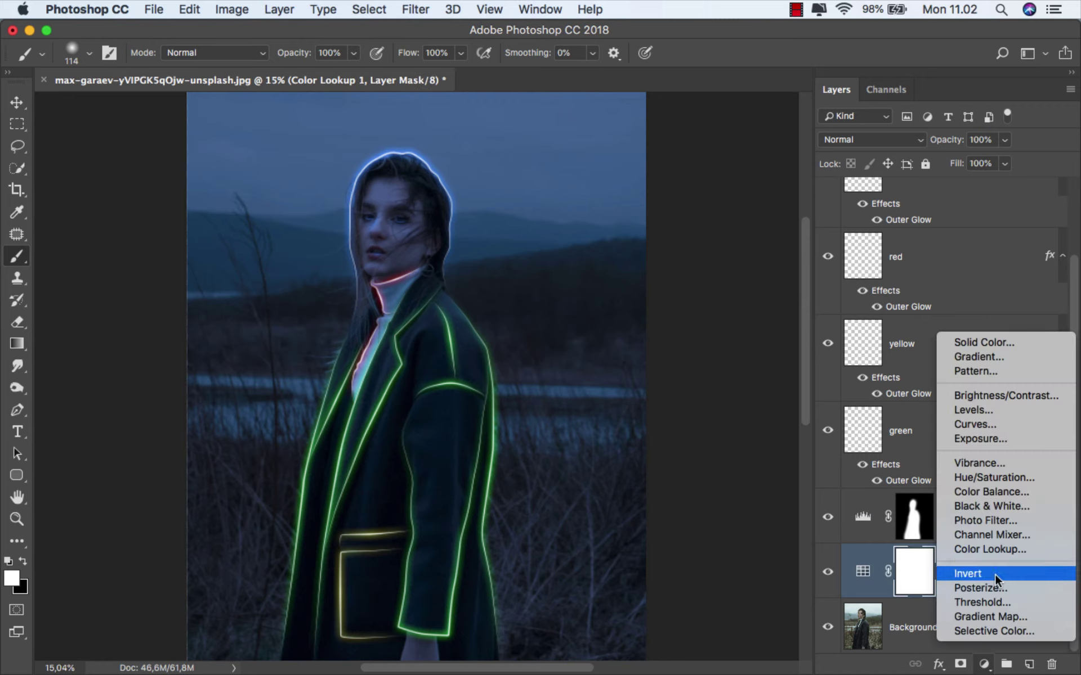
{"action": "left_click", "coordinate": [1025, 616]}
{"action": "left_click", "coordinate": [786, 384]}
{"action": "left_click", "coordinate": [705, 417]}
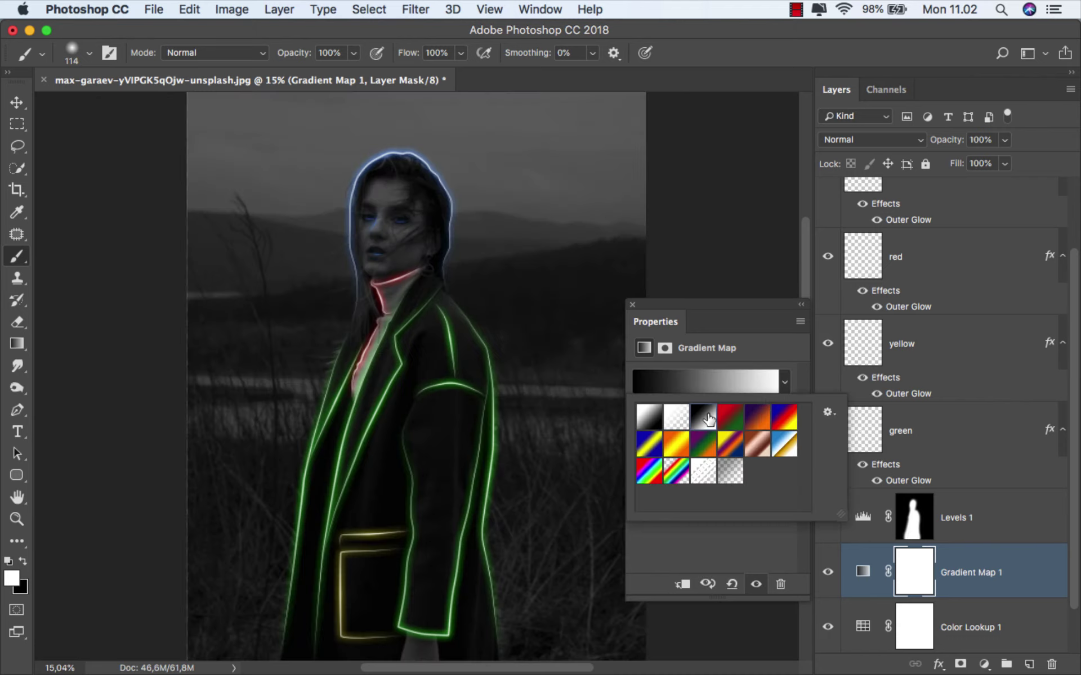
{"action": "left_click", "coordinate": [632, 304]}
{"action": "left_click", "coordinate": [632, 305]}
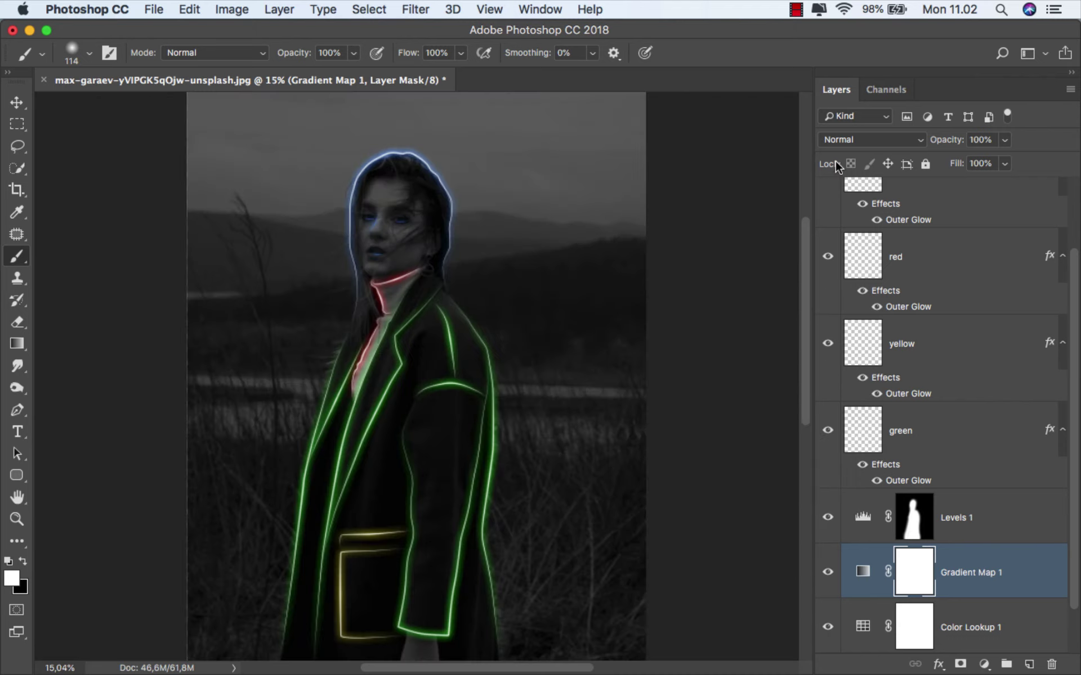
{"action": "left_click", "coordinate": [850, 141]}
{"action": "left_click", "coordinate": [855, 261]}
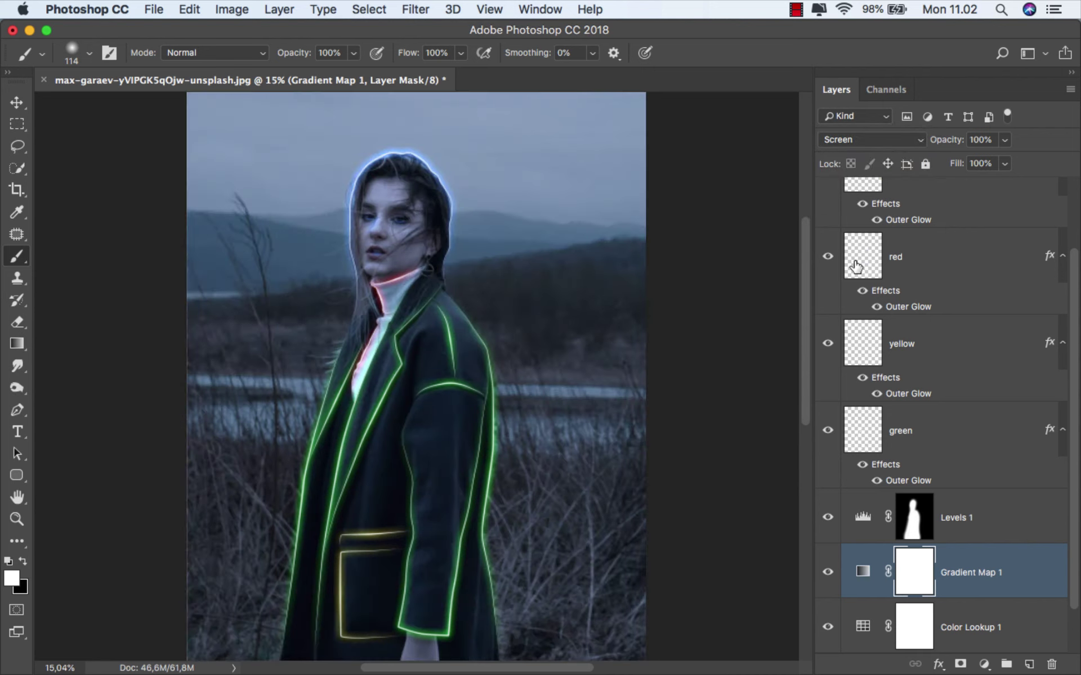
- Split the black Blend If slider of the gradient map's This Layer range to 0 / 150
{"action": "right_click", "coordinate": [981, 555]}
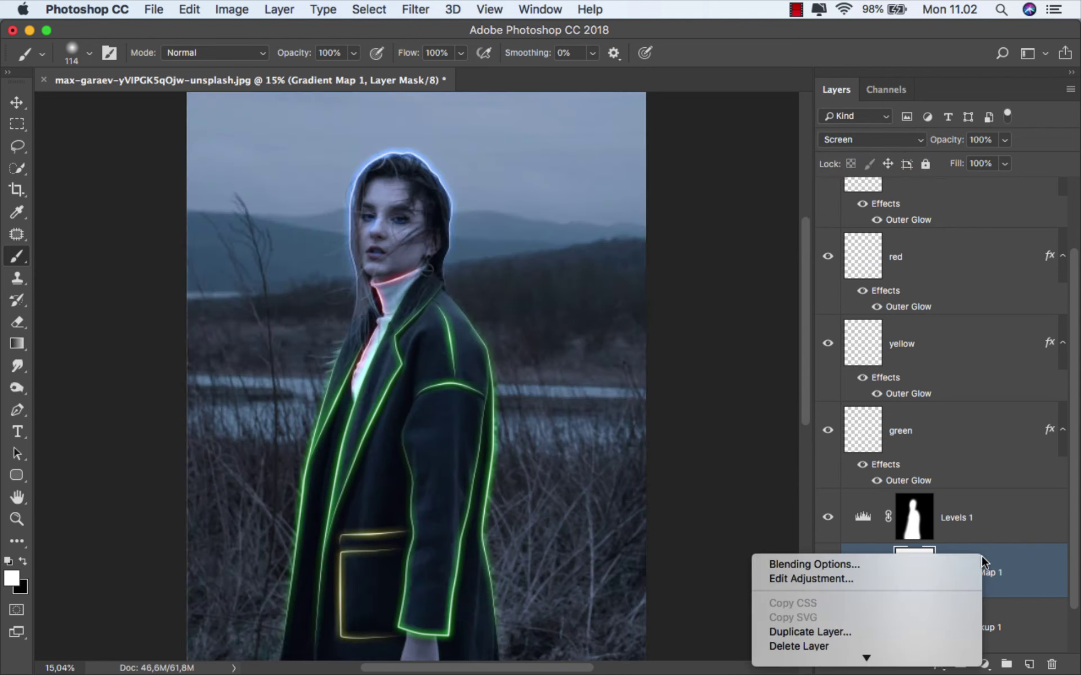
{"action": "left_click", "coordinate": [902, 563]}
{"action": "left_click_drag", "start_coordinate": [461, 135], "coordinate": [659, 126]}
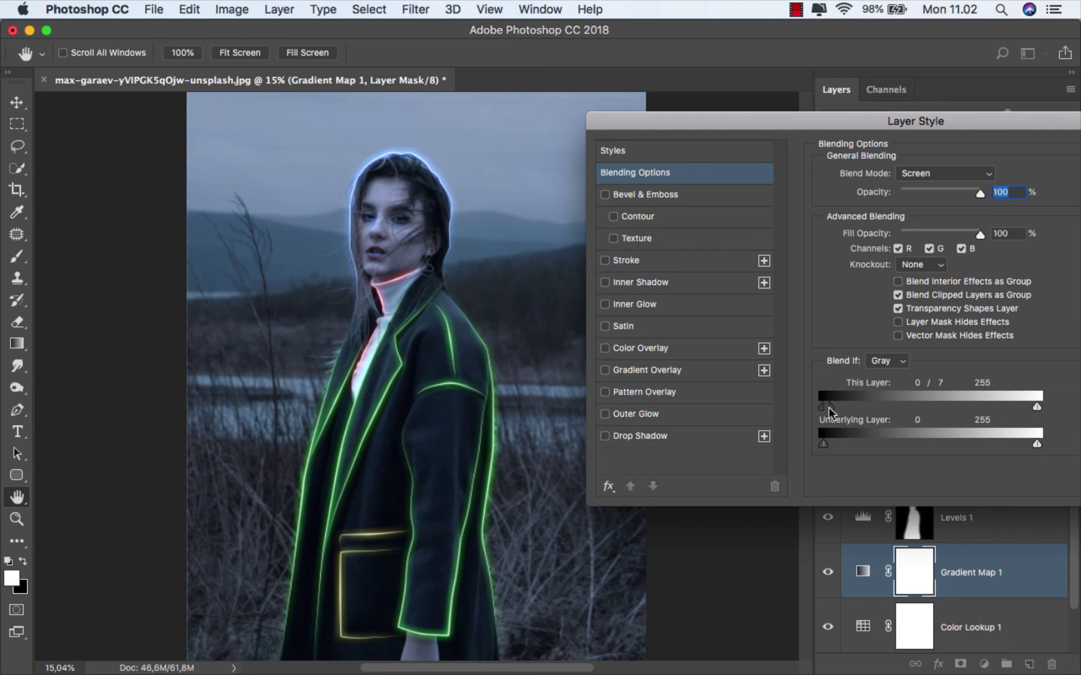
{"action": "left_click_drag", "start_coordinate": [828, 407], "coordinate": [950, 418]}
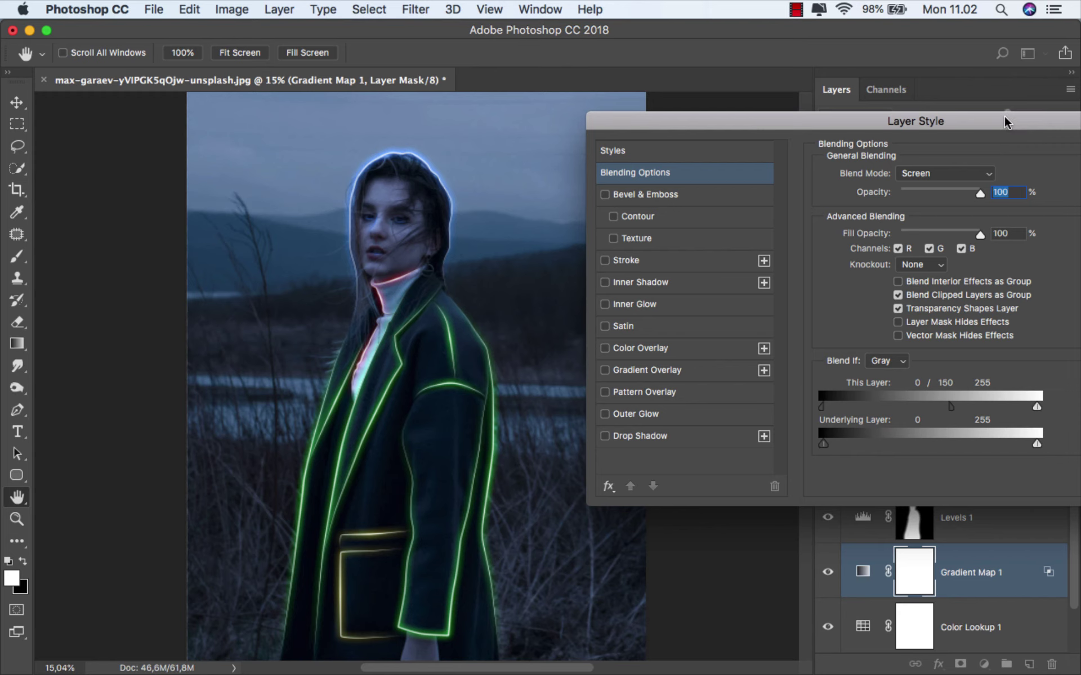
{"action": "left_click_drag", "start_coordinate": [1005, 116], "coordinate": [807, 126]}
{"action": "left_click", "coordinate": [967, 164]}
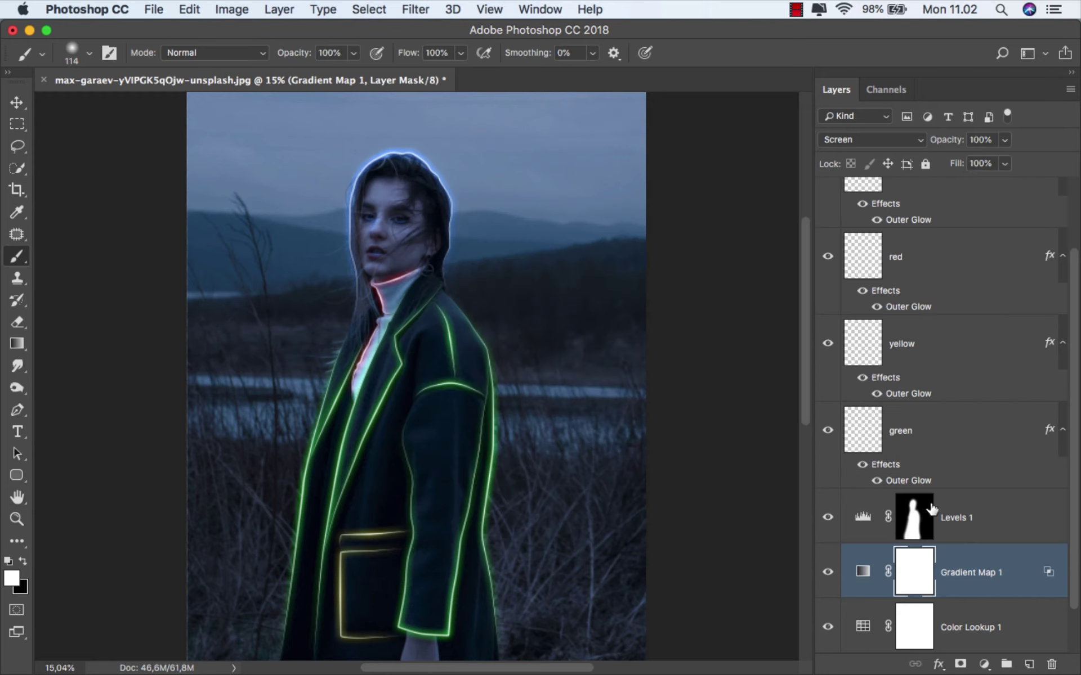
- Invert the gradient map's mask and paint white over the woman's face with a 436 px soft brush
{"action": "key", "text": "super+i"}
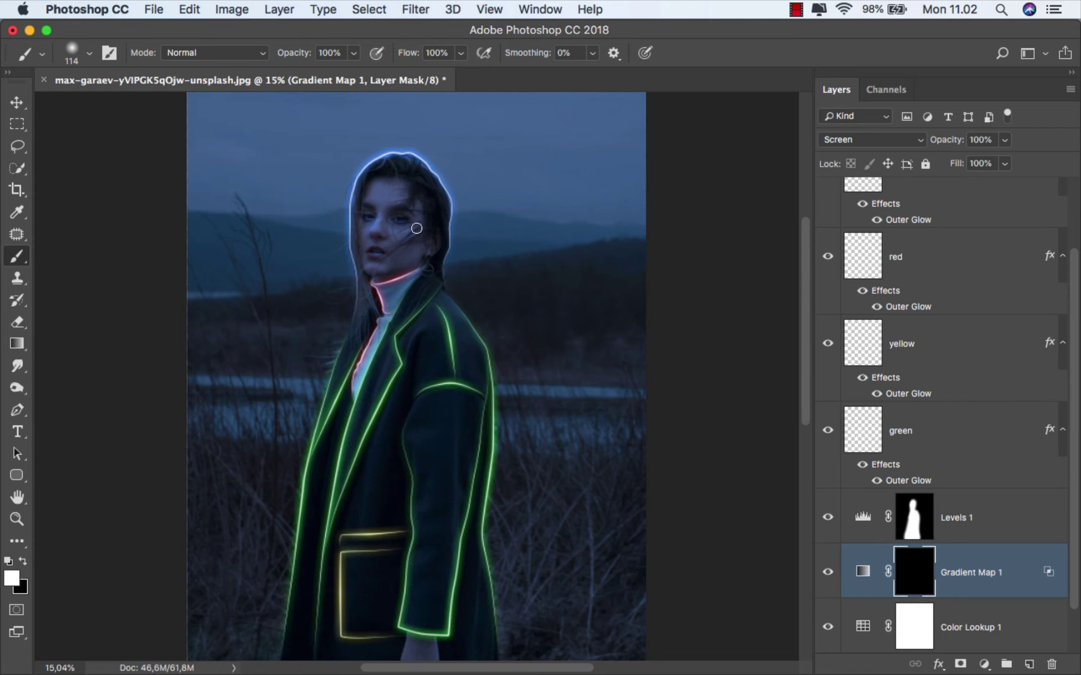
{"action": "scroll", "coordinate": [420, 214], "scroll_direction": "up", "scroll_amount": 5}
{"action": "mouse_move", "coordinate": [411, 253]}
{"action": "left_mouse_down"}
{"action": "mouse_move", "coordinate": [458, 246]}
{"action": "mouse_move", "coordinate": [465, 261]}
{"action": "mouse_move", "coordinate": [479, 259]}
{"action": "left_mouse_up"}
{"action": "scroll", "coordinate": [454, 242], "scroll_direction": "down", "scroll_amount": 2}
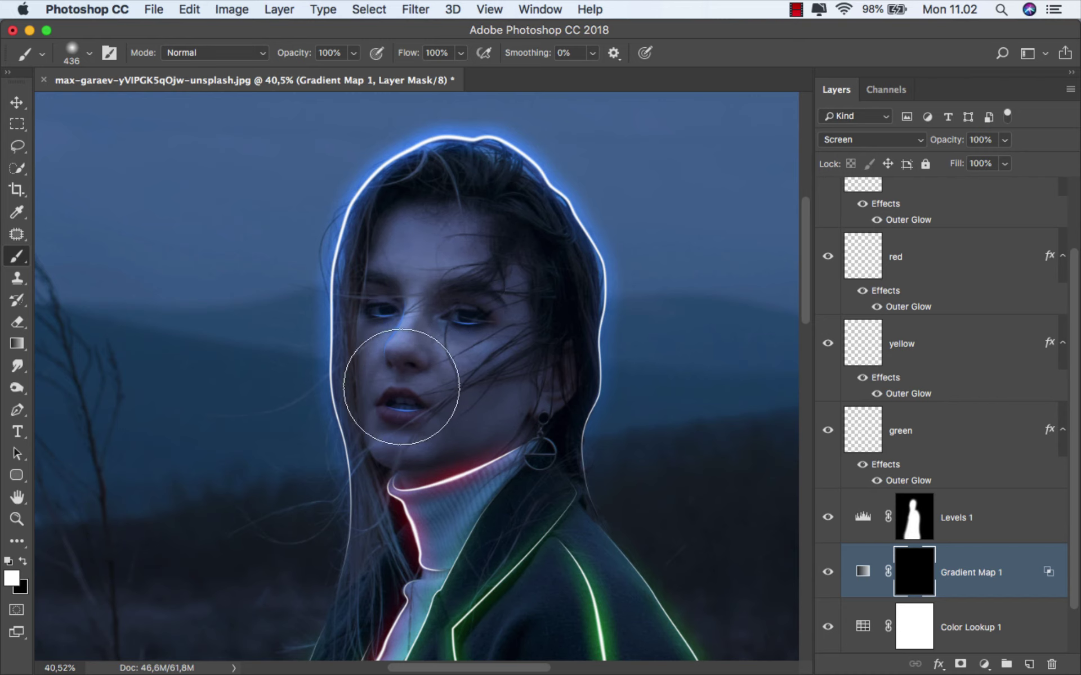
{"action": "mouse_move", "coordinate": [403, 402]}
{"action": "left_mouse_down"}
{"action": "mouse_move", "coordinate": [386, 386]}
{"action": "mouse_move", "coordinate": [422, 266]}
{"action": "mouse_move", "coordinate": [453, 271]}
{"action": "mouse_move", "coordinate": [454, 313]}
{"action": "mouse_move", "coordinate": [449, 294]}
{"action": "left_mouse_up"}
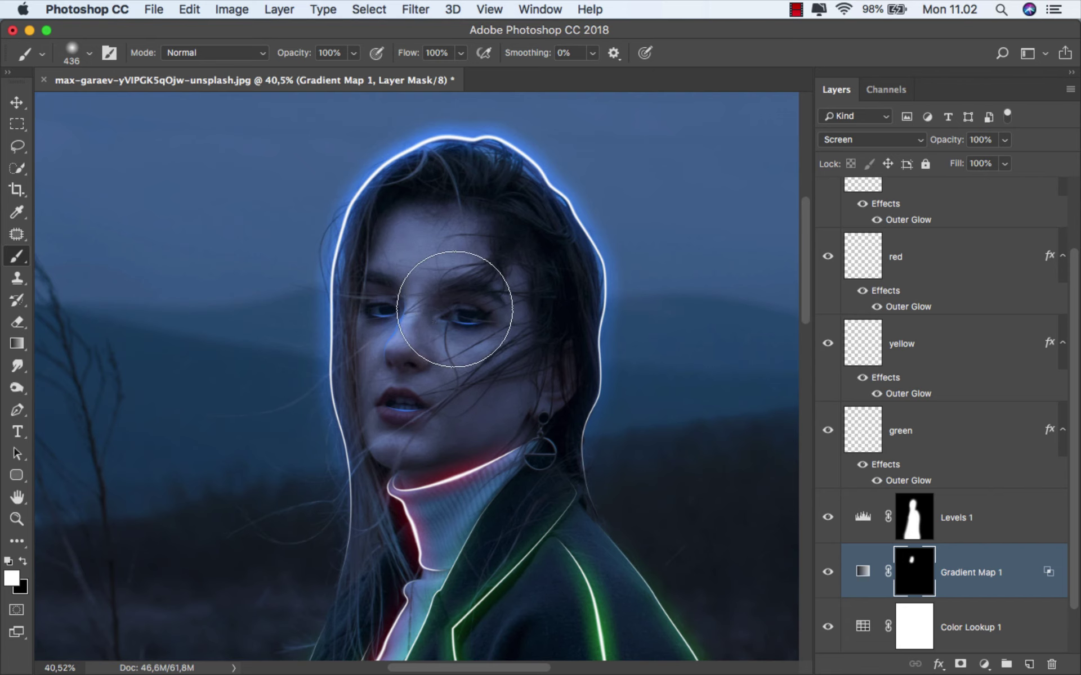
- Compare the whole portrait with the Gradient Map 1 layer hidden and shown
{"action": "scroll", "coordinate": [449, 295], "scroll_direction": "down", "scroll_amount": 5}
{"action": "left_click", "coordinate": [828, 572]}
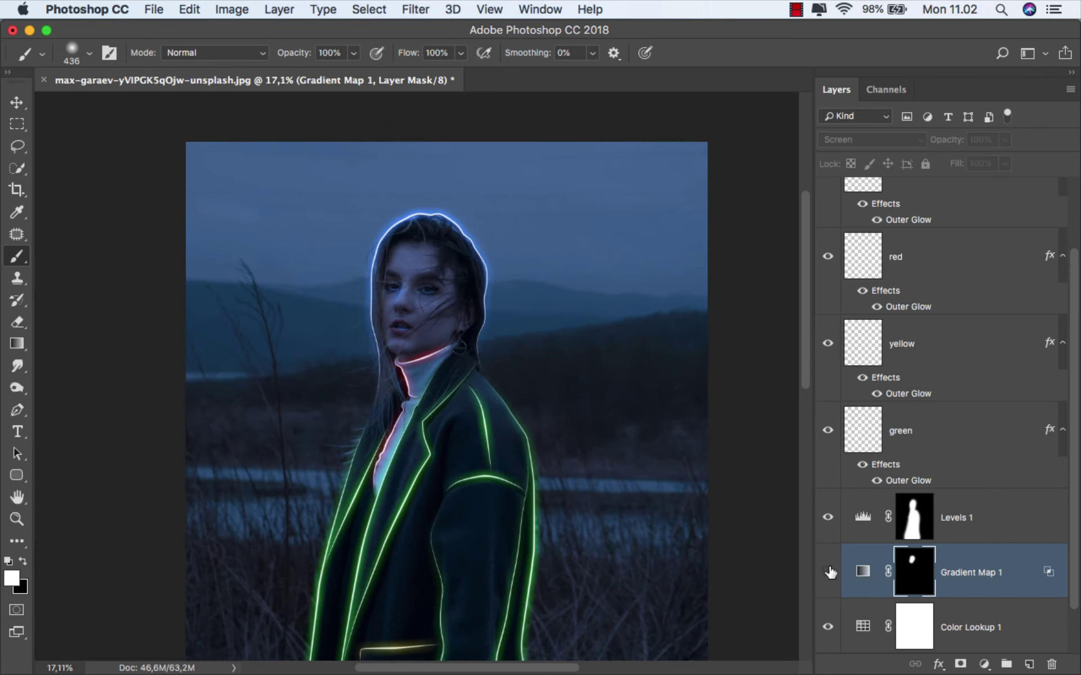
{"action": "left_click", "coordinate": [828, 572]}
{"action": "scroll", "coordinate": [707, 437], "scroll_direction": "down", "scroll_amount": 1}
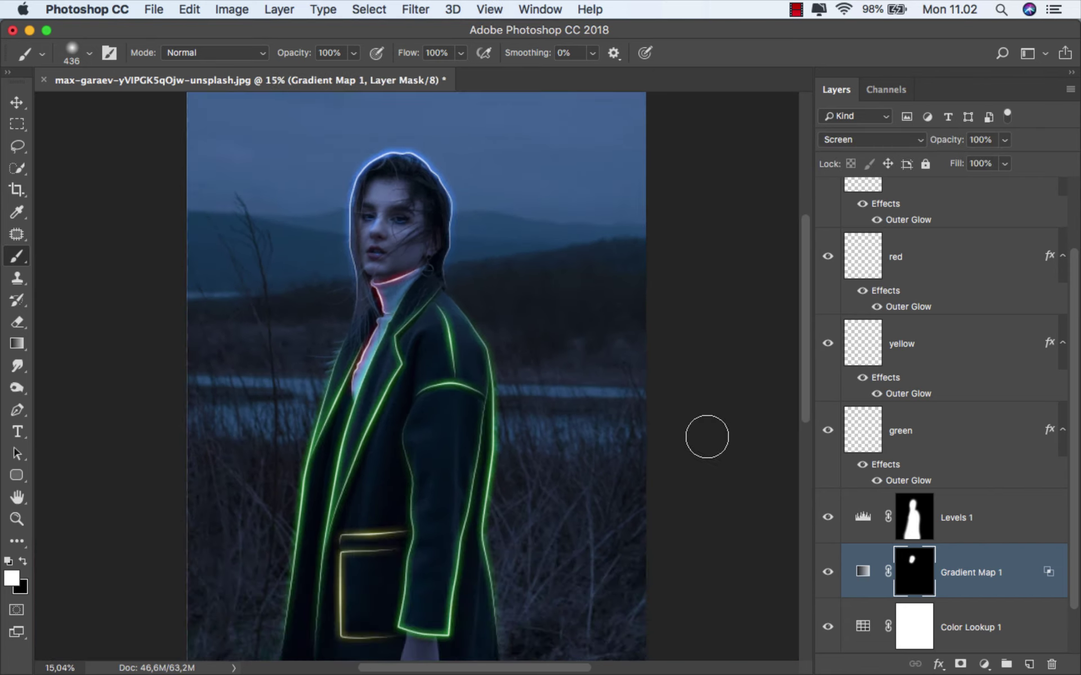
- Add a new layer named "blend color" directly above Levels 1 and set its blend mode to Color
{"action": "left_click", "coordinate": [994, 560]}
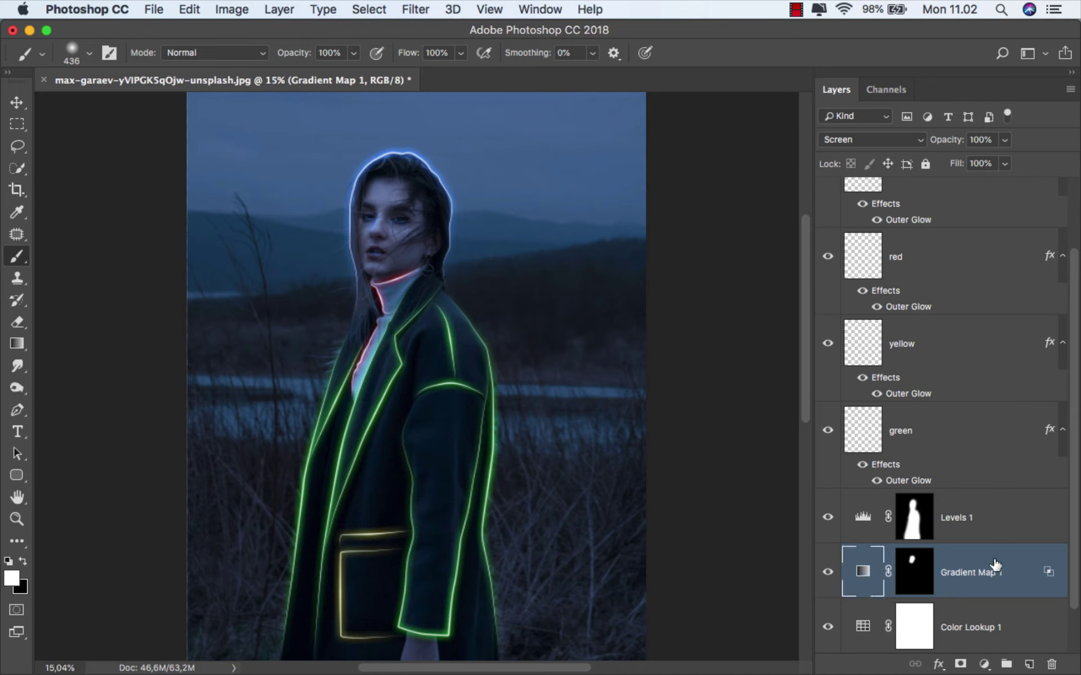
{"action": "key", "text": "v"}
{"action": "left_click", "coordinate": [997, 517]}
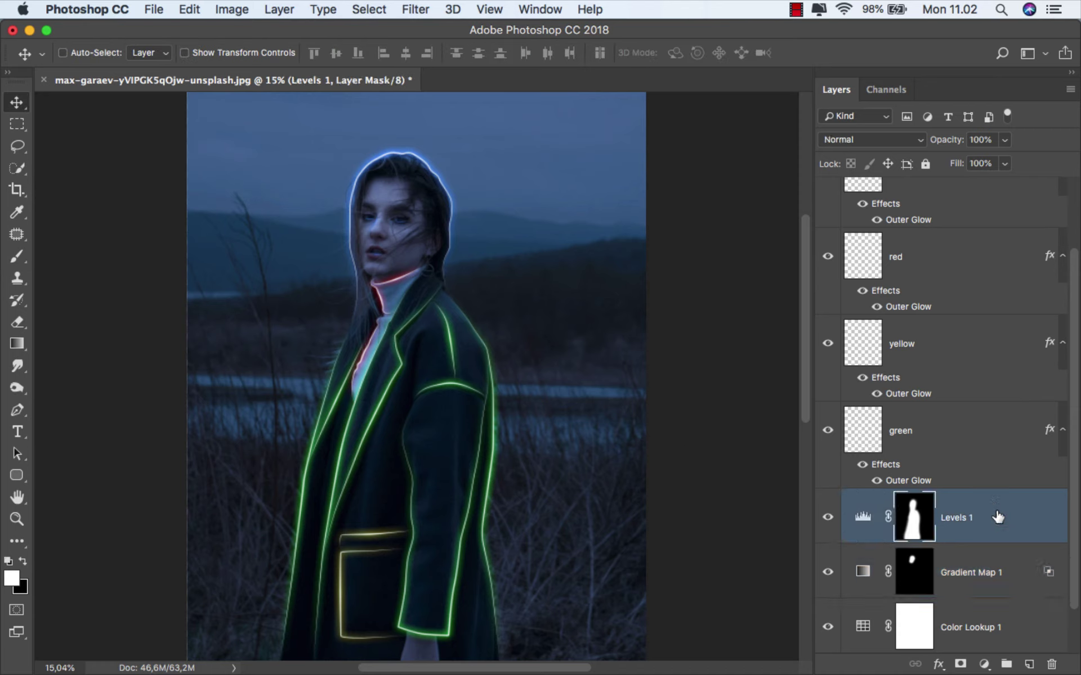
{"action": "left_click", "coordinate": [1029, 664]}
{"action": "scroll", "coordinate": [953, 509], "scroll_direction": "down", "scroll_amount": 3}
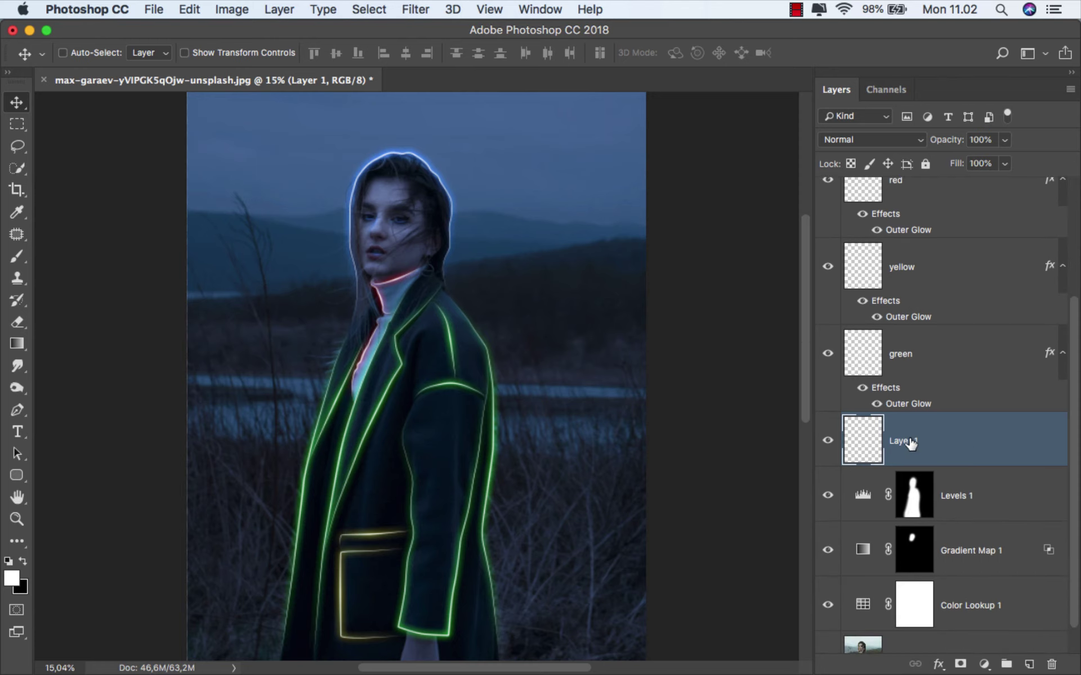
{"action": "type", "text": "blend color"}
{"action": "key", "text": "Return"}
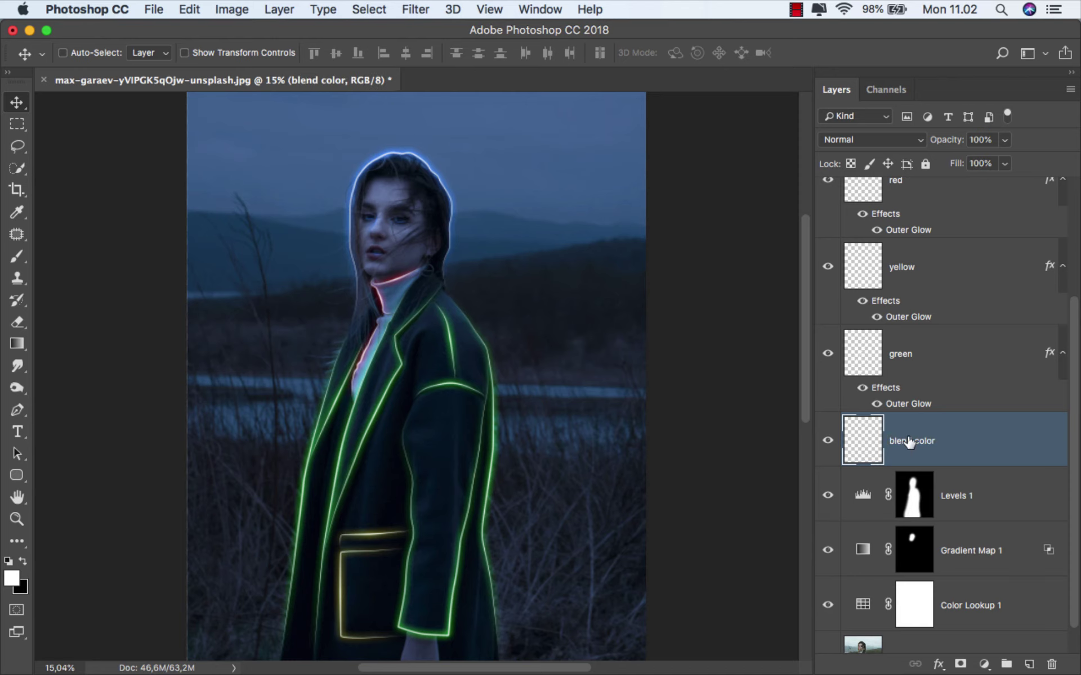
{"action": "left_click", "coordinate": [866, 140]}
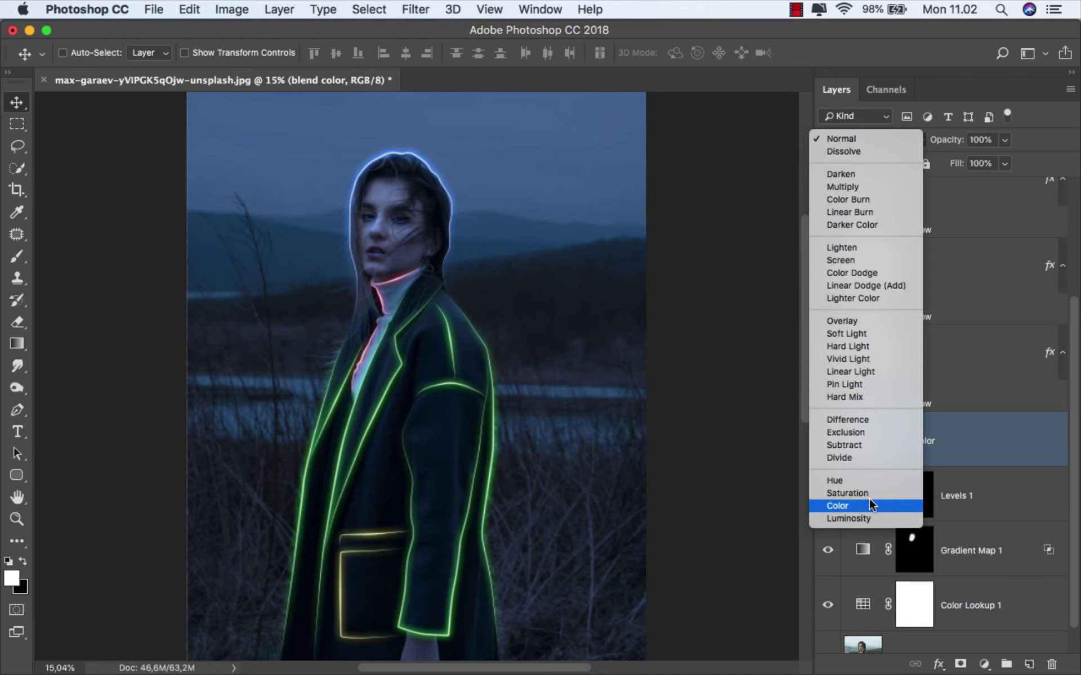
- Set the brush to 16% opacity, sample the dark red collar glow and tint the skin along the woman's jaw
{"action": "left_click_drag", "start_coordinate": [16, 256], "coordinate": [73, 259]}
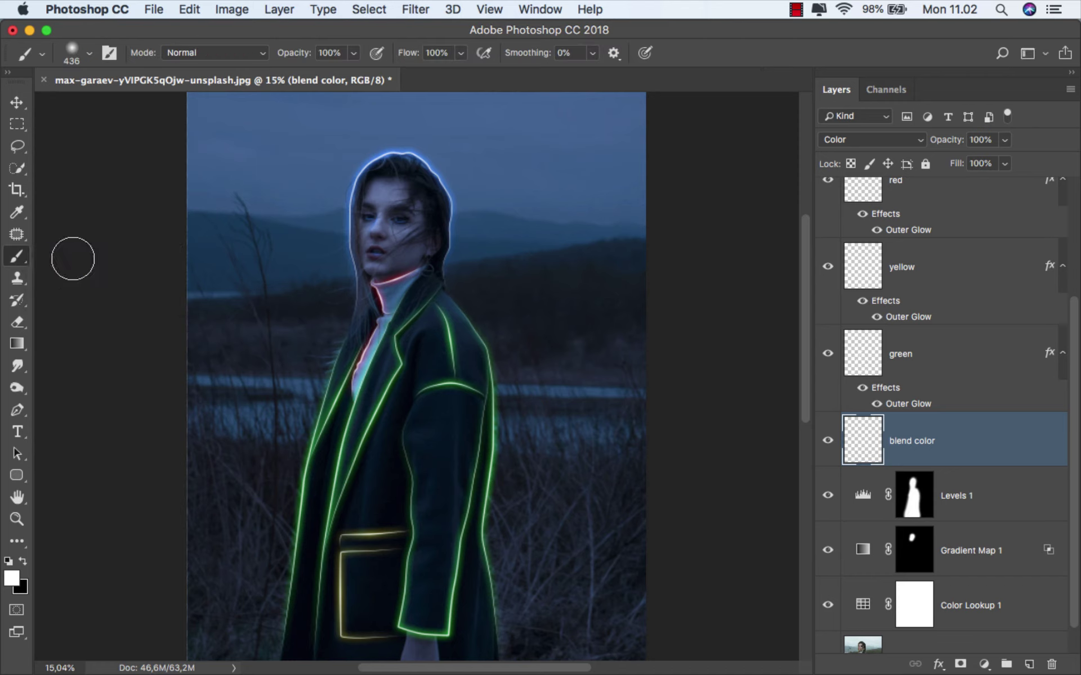
{"action": "left_click", "coordinate": [353, 53]}
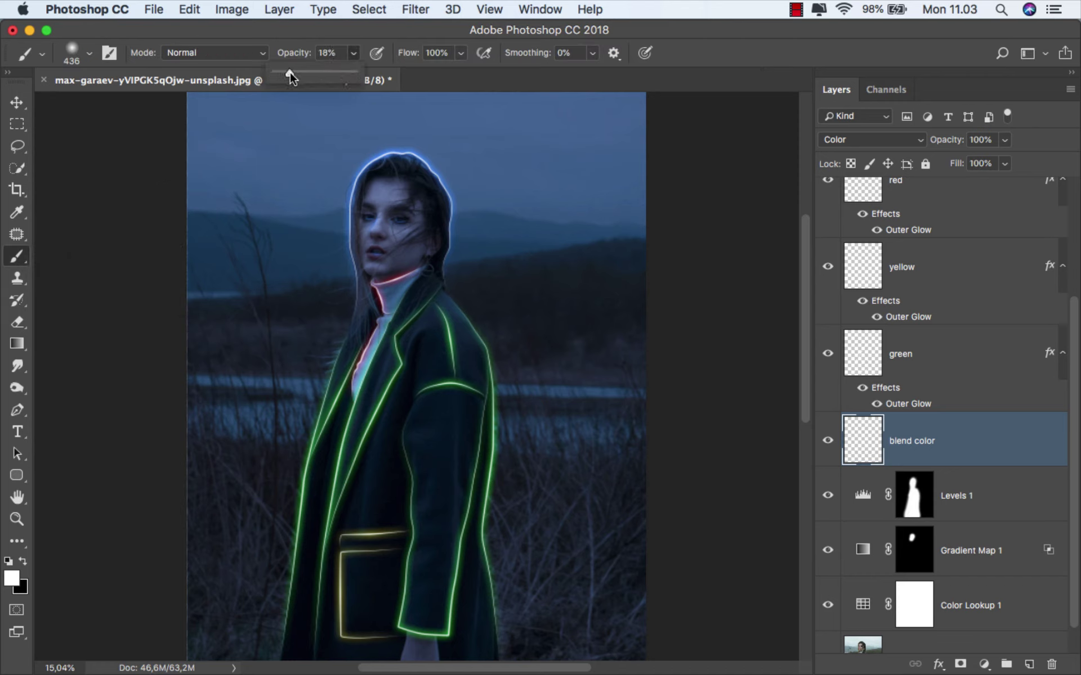
{"action": "left_click_drag", "start_coordinate": [428, 203], "coordinate": [389, 205]}
{"action": "scroll", "coordinate": [394, 265], "scroll_direction": "up", "scroll_amount": 5}
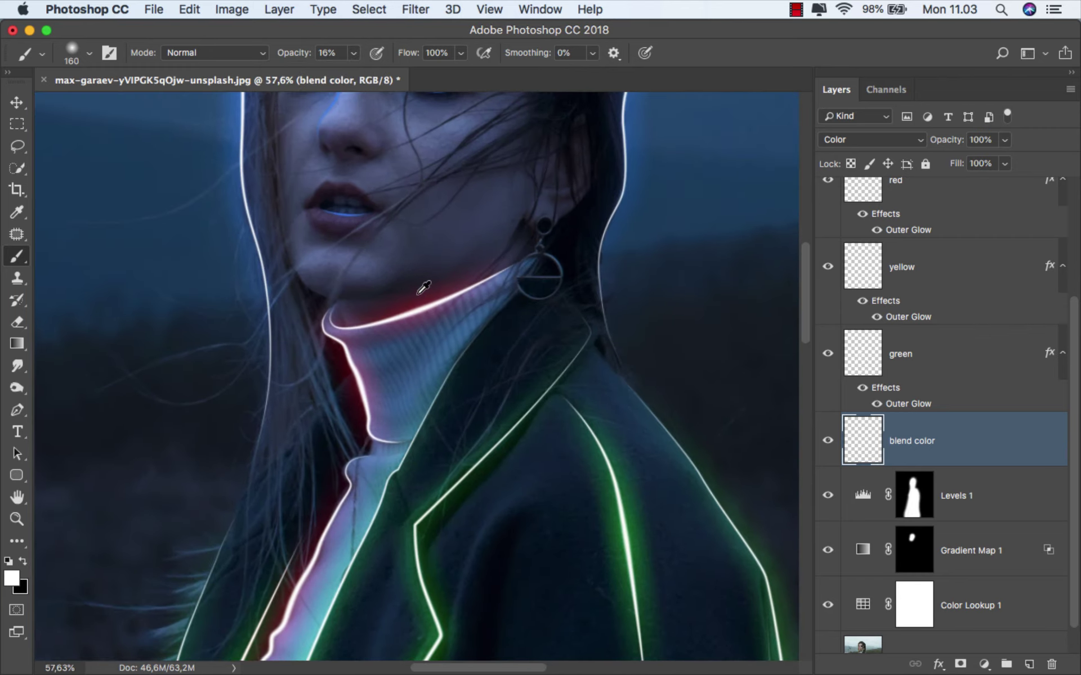
{"action": "scroll", "coordinate": [422, 290], "scroll_direction": "up", "scroll_amount": 5}
{"action": "left_click", "coordinate": [433, 314], "text": "alt"}
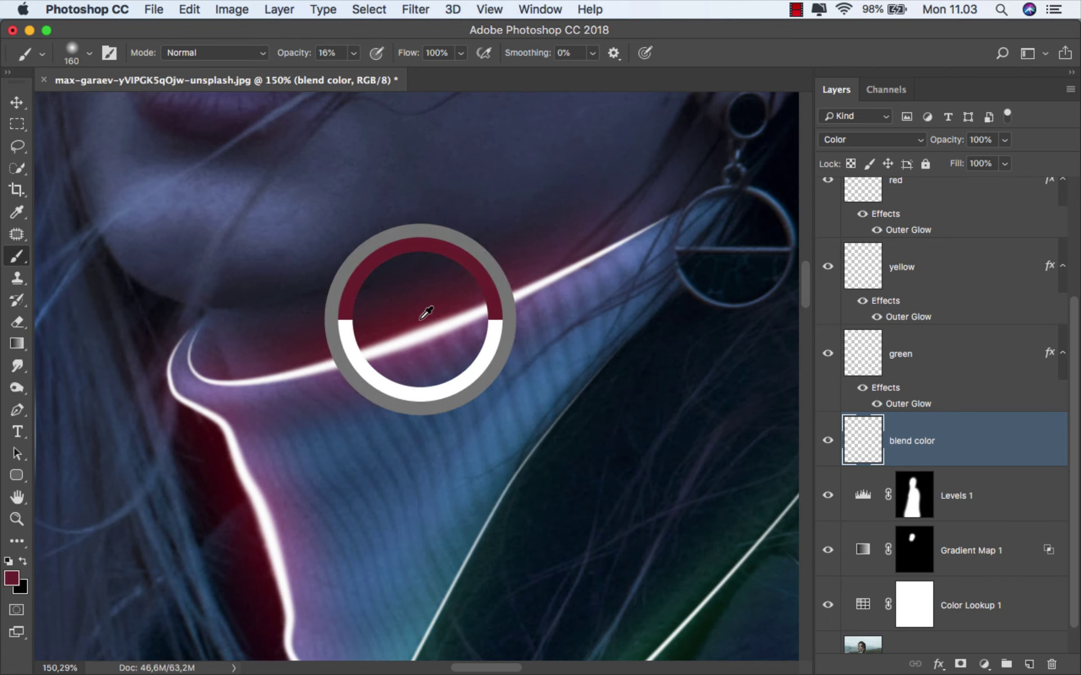
{"action": "scroll", "coordinate": [481, 396], "scroll_direction": "up", "scroll_amount": 5}
{"action": "left_click_drag", "start_coordinate": [571, 381], "coordinate": [592, 242]}
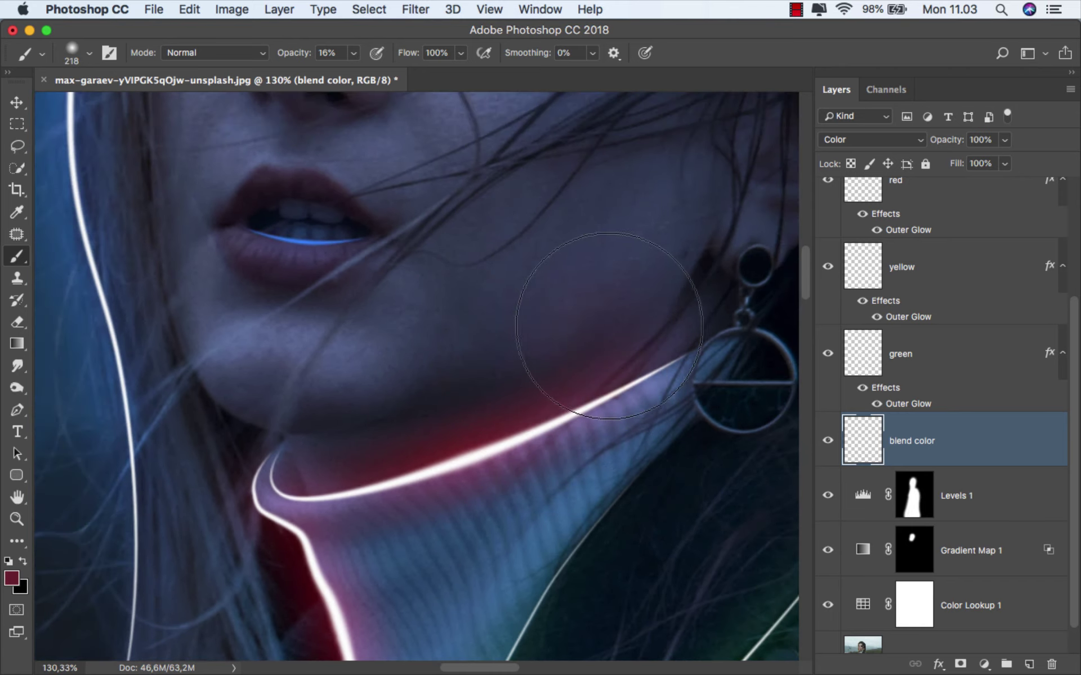
{"action": "scroll", "coordinate": [687, 217], "scroll_direction": "down", "scroll_amount": 3}
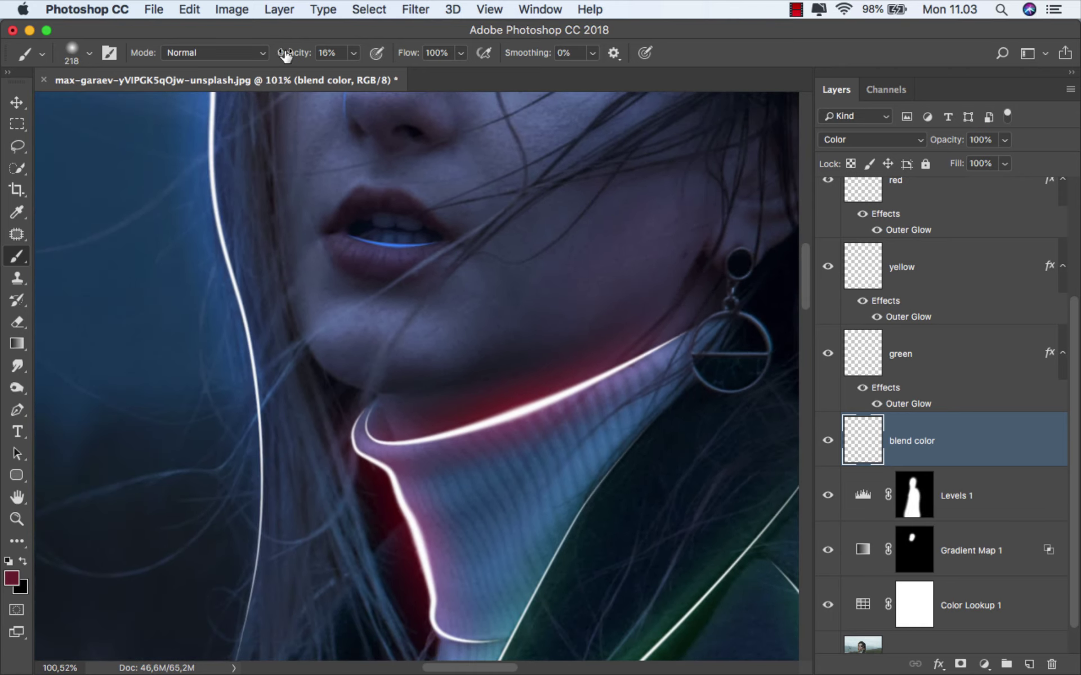
- Lower the brush opacity to 11% and paint the red tint over the jaw, chin and lower cheek
{"action": "mouse_move", "coordinate": [361, 381]}
{"action": "left_mouse_down"}
{"action": "mouse_move", "coordinate": [398, 379]}
{"action": "mouse_move", "coordinate": [614, 278]}
{"action": "mouse_move", "coordinate": [588, 296]}
{"action": "left_mouse_up"}
{"action": "scroll", "coordinate": [687, 230], "scroll_direction": "down", "scroll_amount": 3}
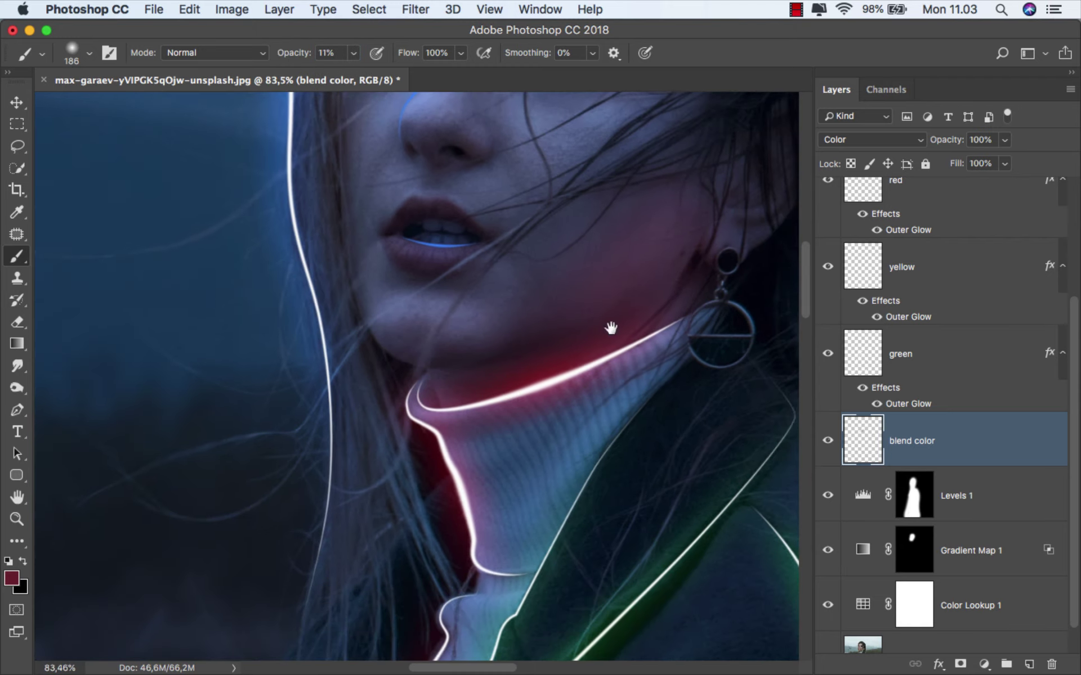
{"action": "scroll", "coordinate": [610, 326], "scroll_direction": "up", "scroll_amount": 5}
{"action": "left_click_drag", "start_coordinate": [586, 357], "coordinate": [605, 357]}
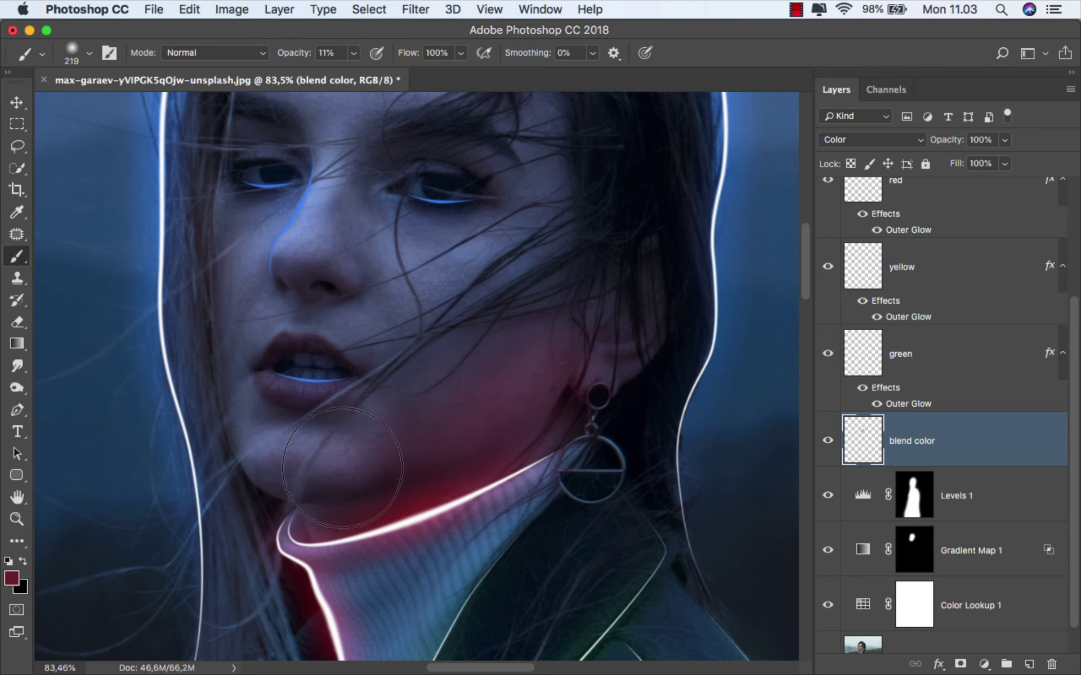
{"action": "left_click_drag", "start_coordinate": [342, 468], "coordinate": [268, 490]}
{"action": "left_click_drag", "start_coordinate": [451, 325], "coordinate": [535, 373]}
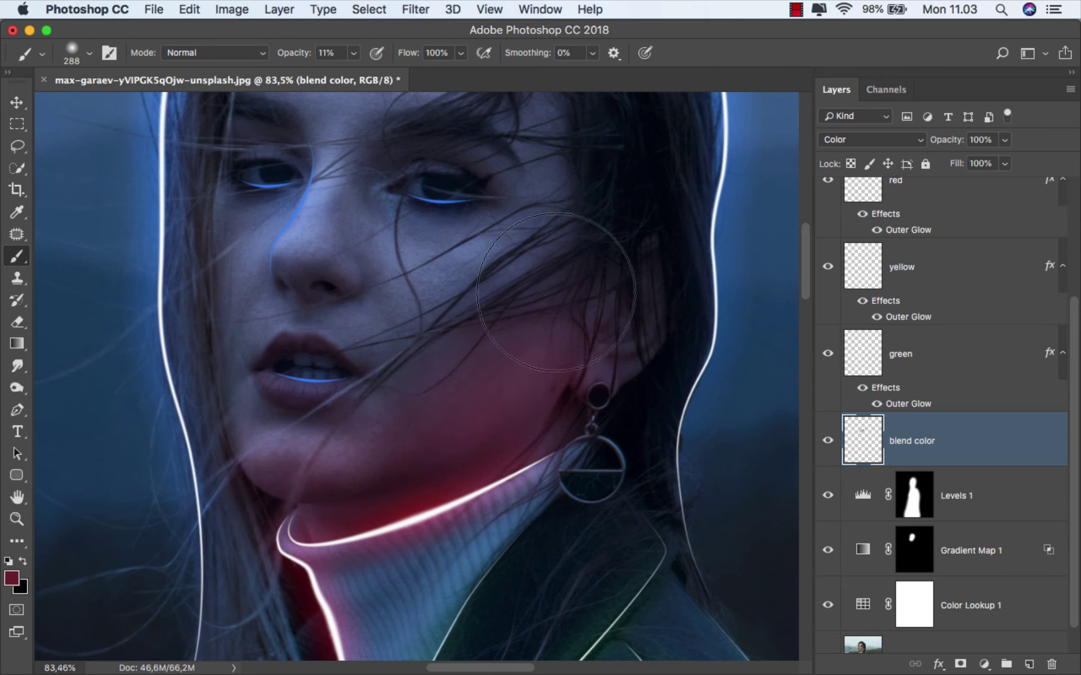
- Tint the turtleneck red from the collar down to its lower tip, reducing the brush from 200 to 114 px
{"action": "key", "text": "bracketleft"}
{"action": "key", "text": "bracketleft"}
{"action": "scroll", "coordinate": [450, 394], "scroll_direction": "down", "scroll_amount": 3}
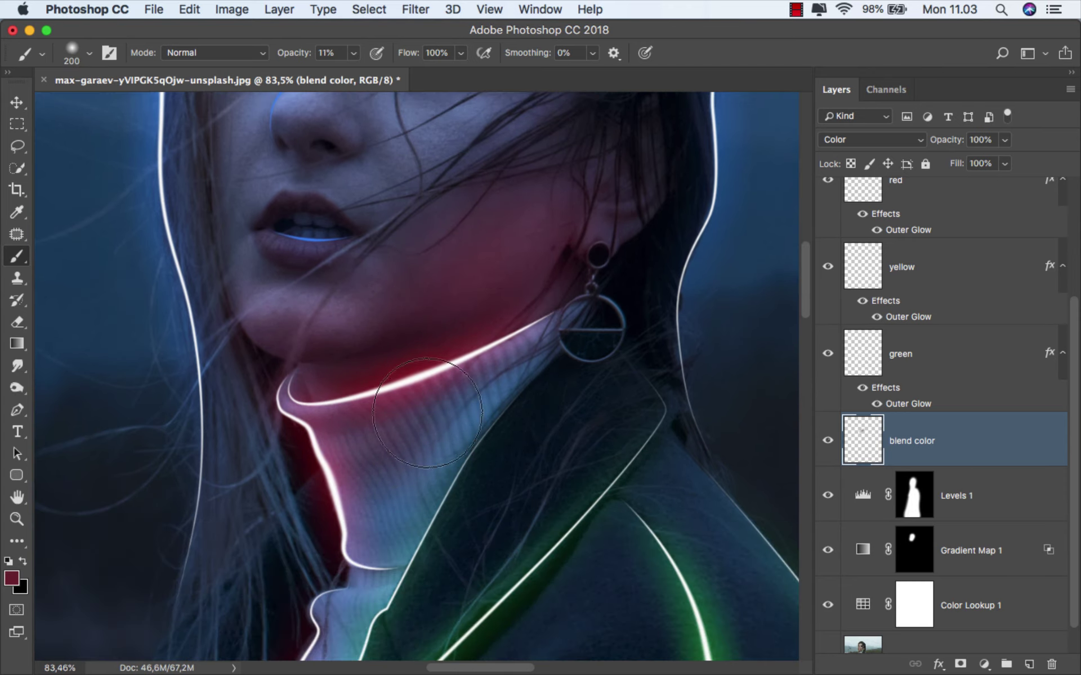
{"action": "left_click_drag", "start_coordinate": [428, 412], "coordinate": [527, 257]}
{"action": "mouse_move", "coordinate": [433, 439]}
{"action": "left_mouse_down"}
{"action": "mouse_move", "coordinate": [394, 439]}
{"action": "mouse_move", "coordinate": [405, 418]}
{"action": "left_mouse_up"}
{"action": "scroll", "coordinate": [450, 288], "scroll_direction": "down", "scroll_amount": 3}
{"action": "scroll", "coordinate": [475, 306], "scroll_direction": "down", "scroll_amount": 3}
{"action": "scroll", "coordinate": [386, 567], "scroll_direction": "down", "scroll_amount": 2}
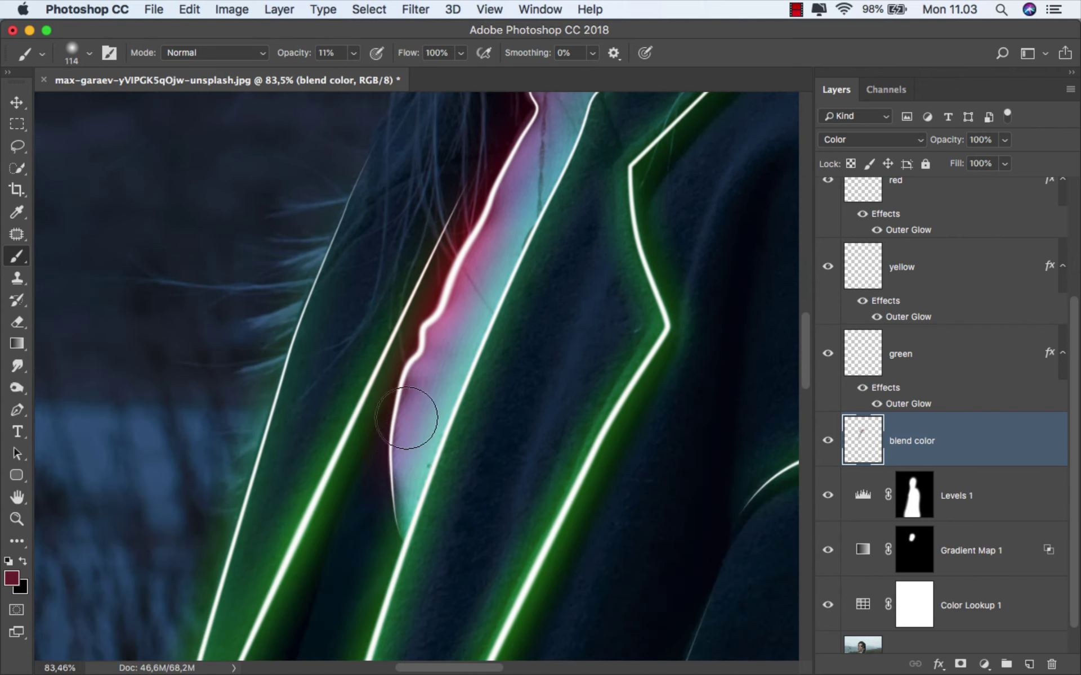
- Sample the green glow beside the coat's neon line and paint it over the lapels with a 163 px brush
{"action": "scroll", "coordinate": [471, 320], "scroll_direction": "down", "scroll_amount": 2}
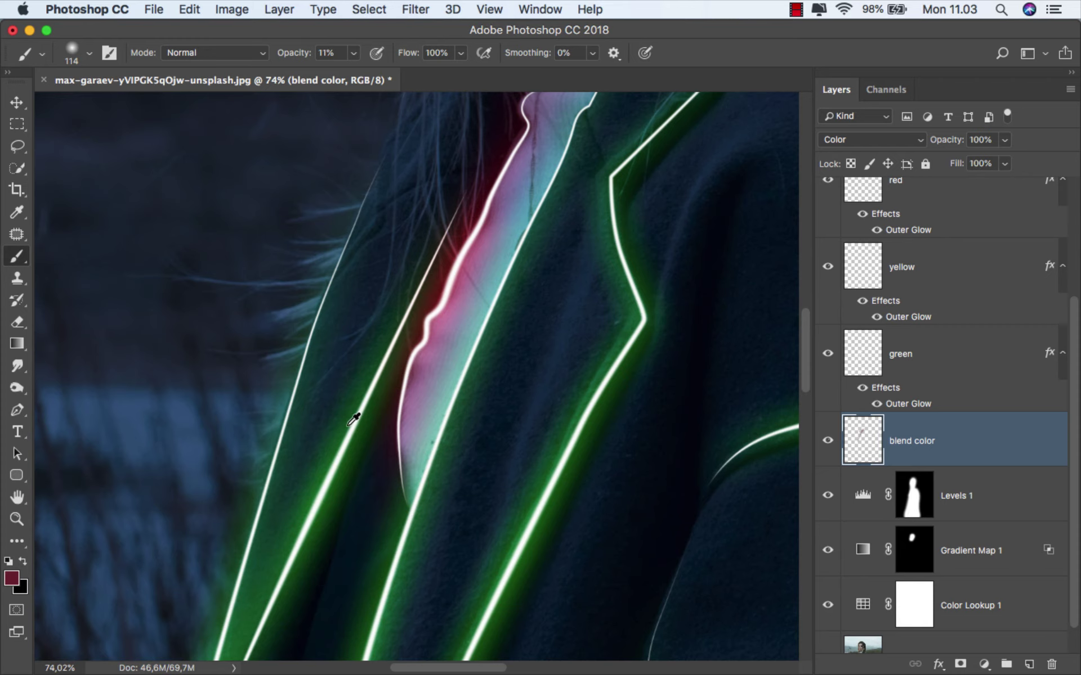
{"action": "left_click_drag", "start_coordinate": [354, 419], "coordinate": [341, 469]}
{"action": "scroll", "coordinate": [342, 469], "scroll_direction": "up", "scroll_amount": 3}
{"action": "left_click", "coordinate": [341, 469]}
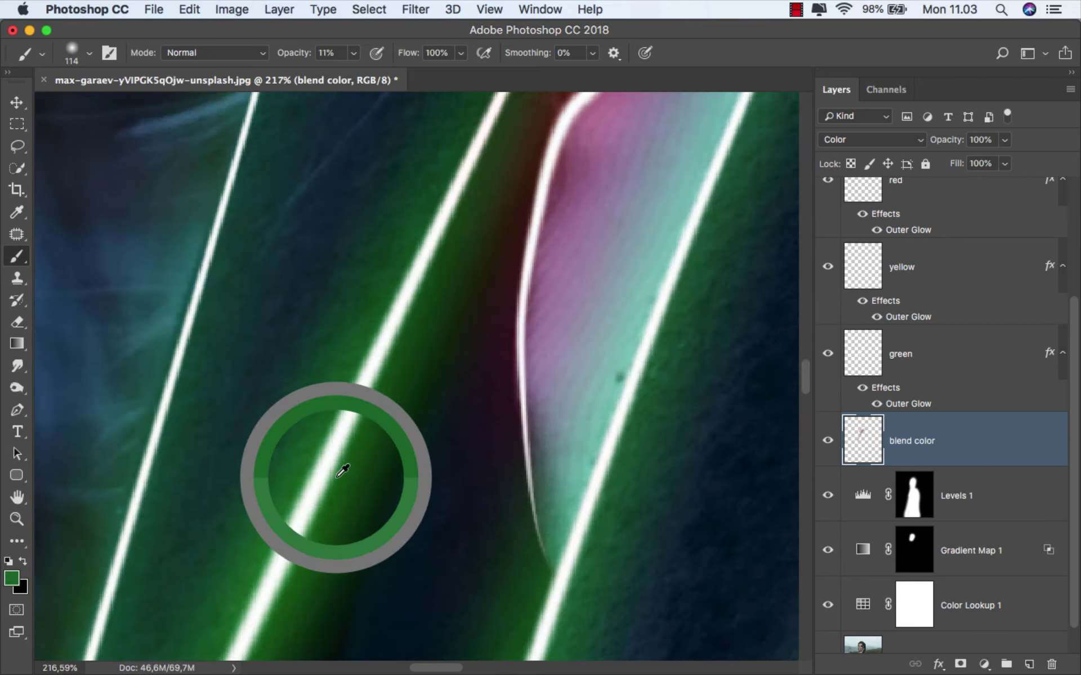
{"action": "scroll", "coordinate": [342, 469], "scroll_direction": "down", "scroll_amount": 2}
{"action": "scroll", "coordinate": [295, 485], "scroll_direction": "down", "scroll_amount": 2}
{"action": "scroll", "coordinate": [314, 434], "scroll_direction": "down", "scroll_amount": 5}
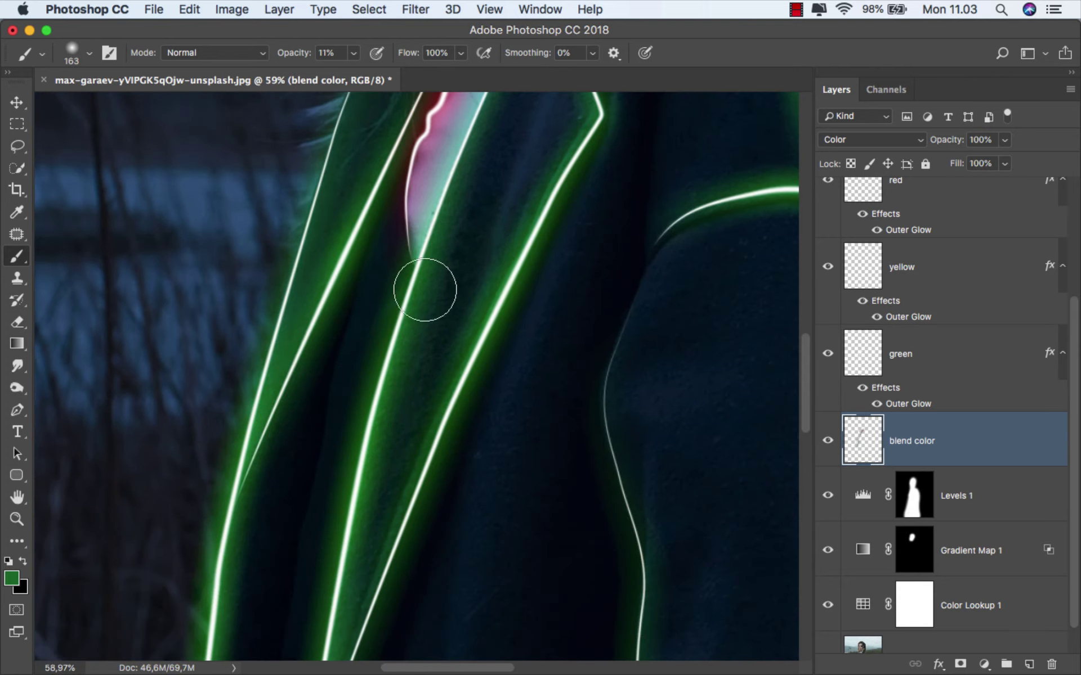
{"action": "scroll", "coordinate": [425, 290], "scroll_direction": "down", "scroll_amount": 2}
- Paint the green tint over the coat's collar, upper lapel and shoulder with a 161 px brush
{"action": "scroll", "coordinate": [355, 458], "scroll_direction": "up", "scroll_amount": 3}
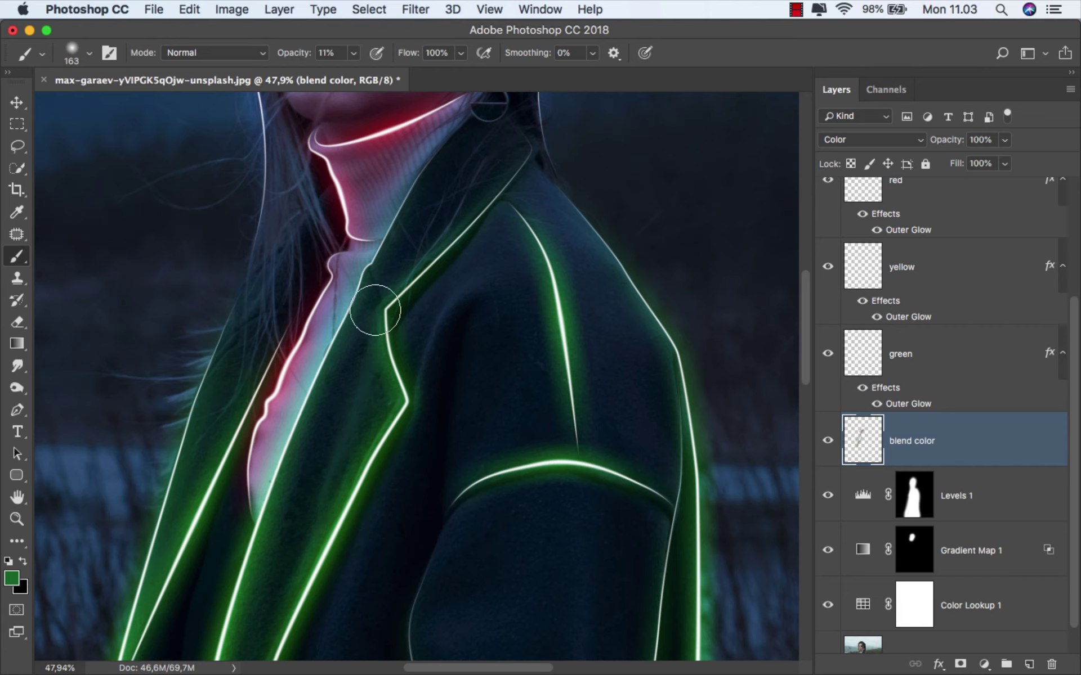
{"action": "scroll", "coordinate": [467, 225], "scroll_direction": "up", "scroll_amount": 2}
{"action": "left_click_drag", "start_coordinate": [446, 270], "coordinate": [365, 325]}
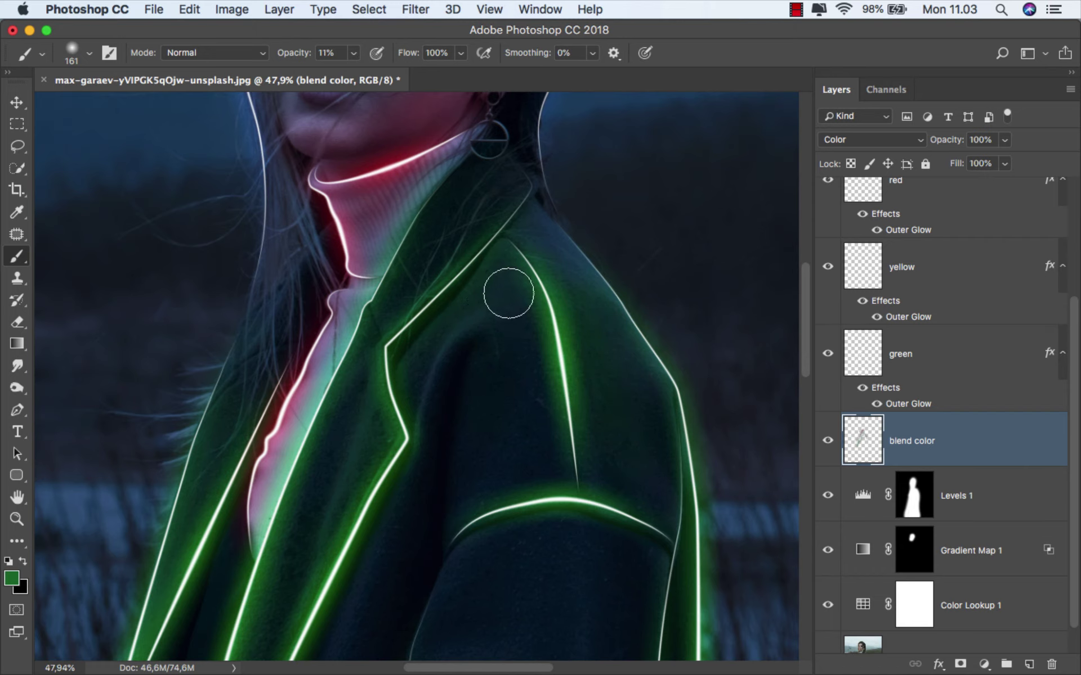
{"action": "mouse_move", "coordinate": [618, 328]}
{"action": "left_mouse_down"}
{"action": "mouse_move", "coordinate": [602, 330]}
{"action": "mouse_move", "coordinate": [578, 276]}
{"action": "left_mouse_up"}
- Tint the upper sleeve and the coat area around the armhole seam green with a 198 px brush
{"action": "scroll", "coordinate": [562, 292], "scroll_direction": "down", "scroll_amount": 6}
{"action": "scroll", "coordinate": [563, 293], "scroll_direction": "right", "scroll_amount": 4}
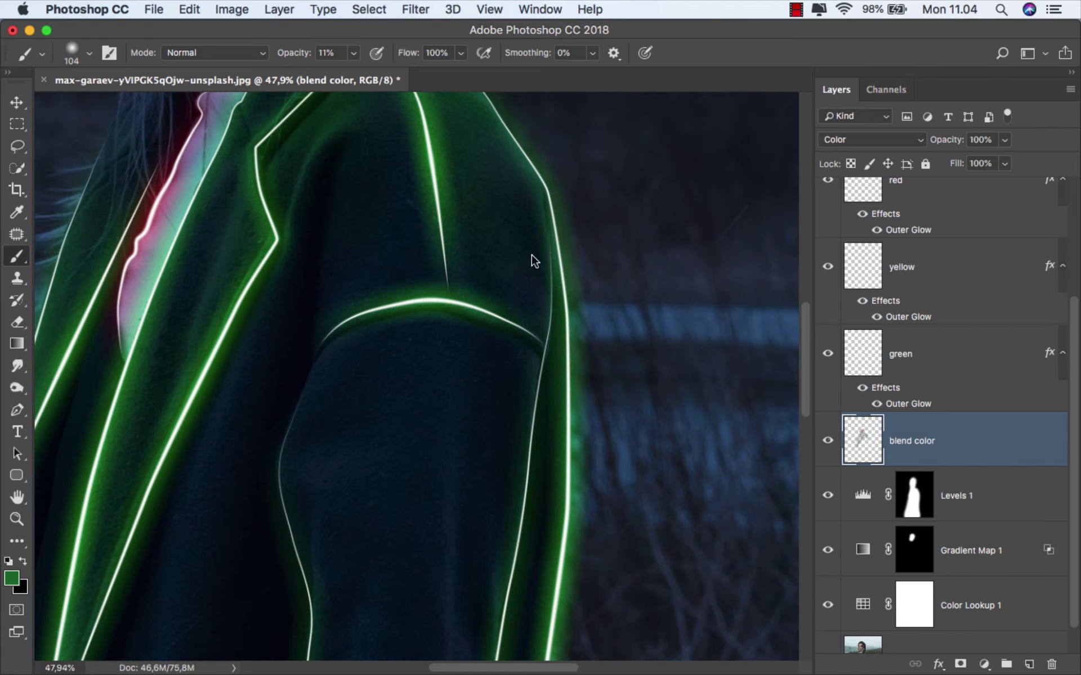
{"action": "scroll", "coordinate": [545, 283], "scroll_direction": "down", "scroll_amount": 8}
{"action": "scroll", "coordinate": [459, 560], "scroll_direction": "up", "scroll_amount": 4}
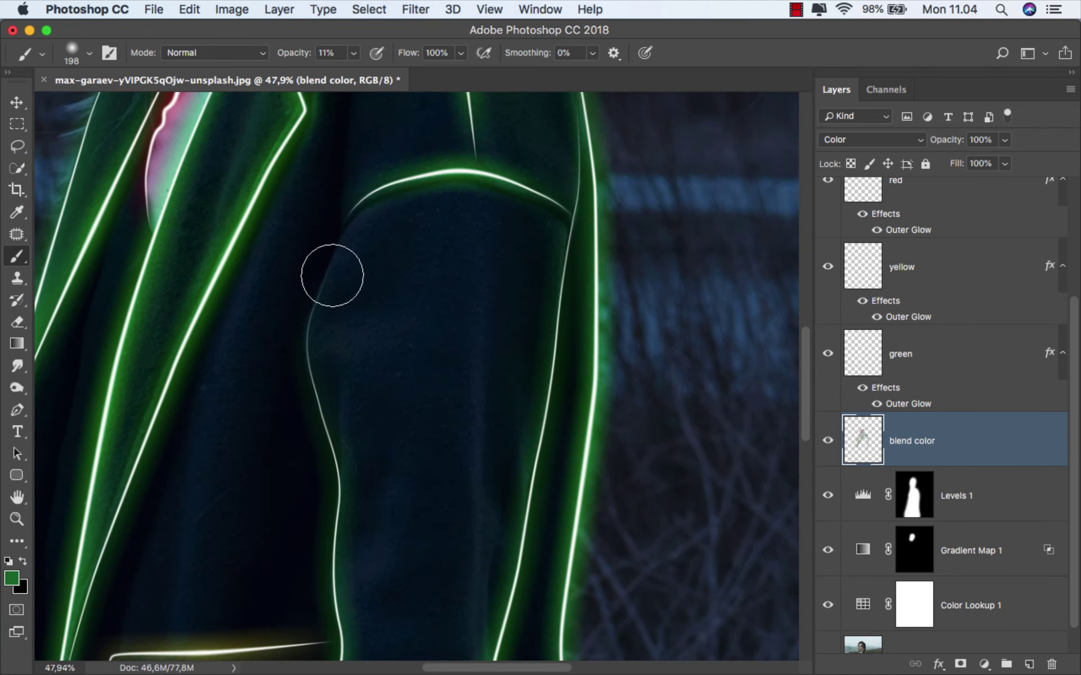
{"action": "scroll", "coordinate": [450, 206], "scroll_direction": "up", "scroll_amount": 3}
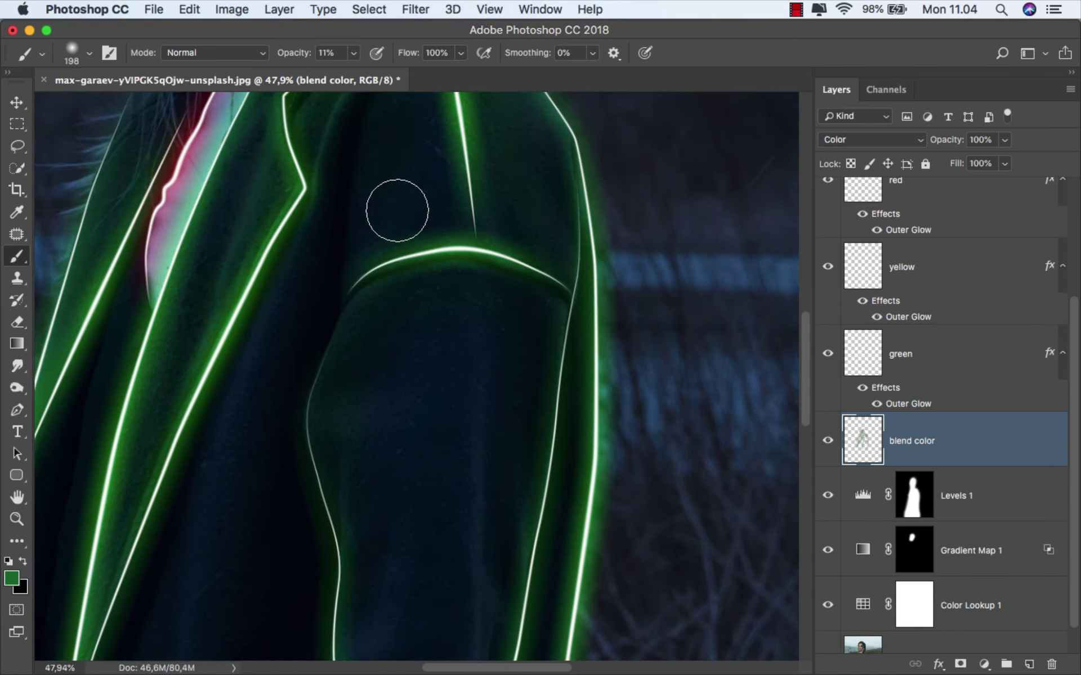
{"action": "scroll", "coordinate": [482, 321], "scroll_direction": "down", "scroll_amount": 5}
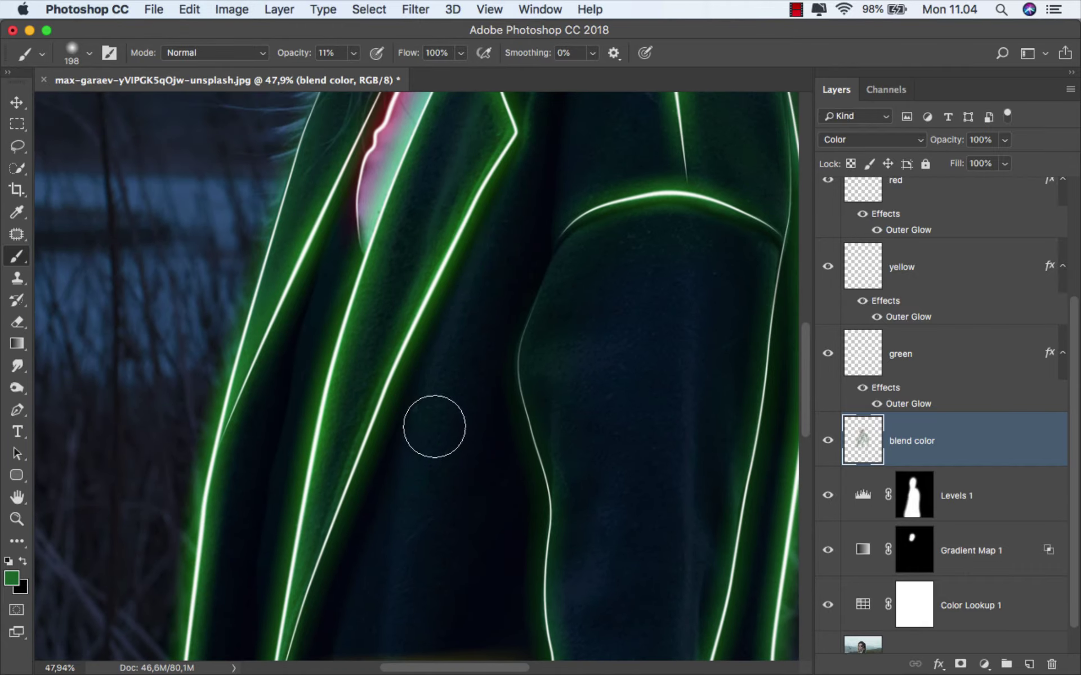
- Paint the green tint over the coat front, lower sleeve, wrist and lower back edge of the coat
{"action": "scroll", "coordinate": [484, 236], "scroll_direction": "down", "scroll_amount": 3}
{"action": "scroll", "coordinate": [413, 434], "scroll_direction": "up", "scroll_amount": 2}
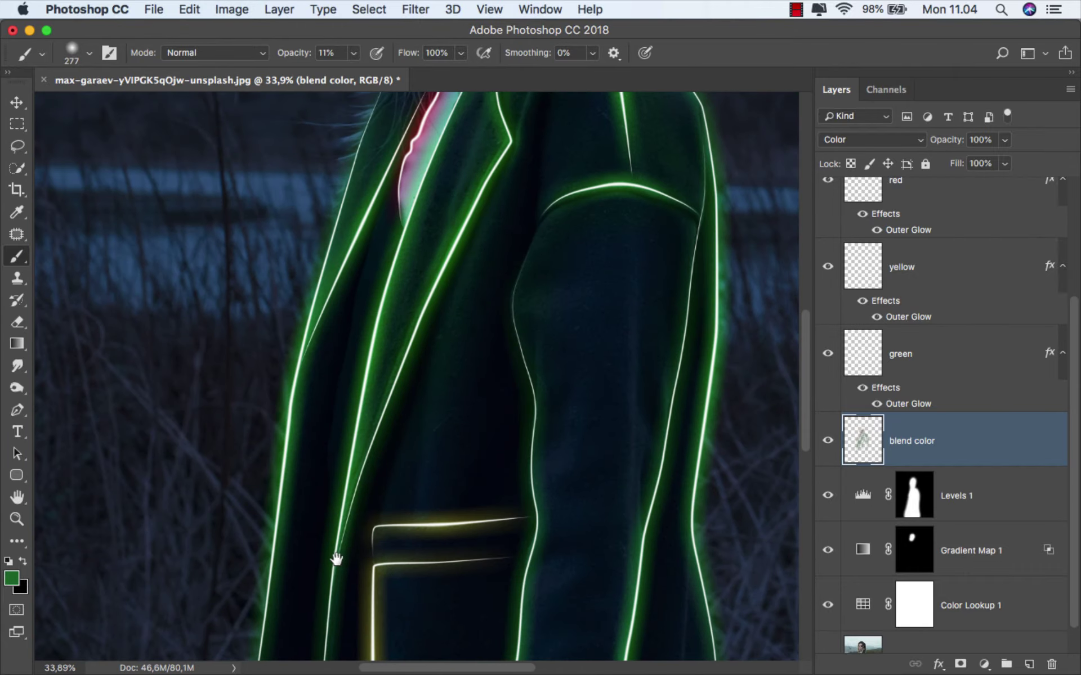
{"action": "scroll", "coordinate": [549, 373], "scroll_direction": "up", "scroll_amount": 2}
{"action": "left_click_drag", "start_coordinate": [526, 514], "coordinate": [515, 514]}
{"action": "scroll", "coordinate": [567, 579], "scroll_direction": "up", "scroll_amount": 2}
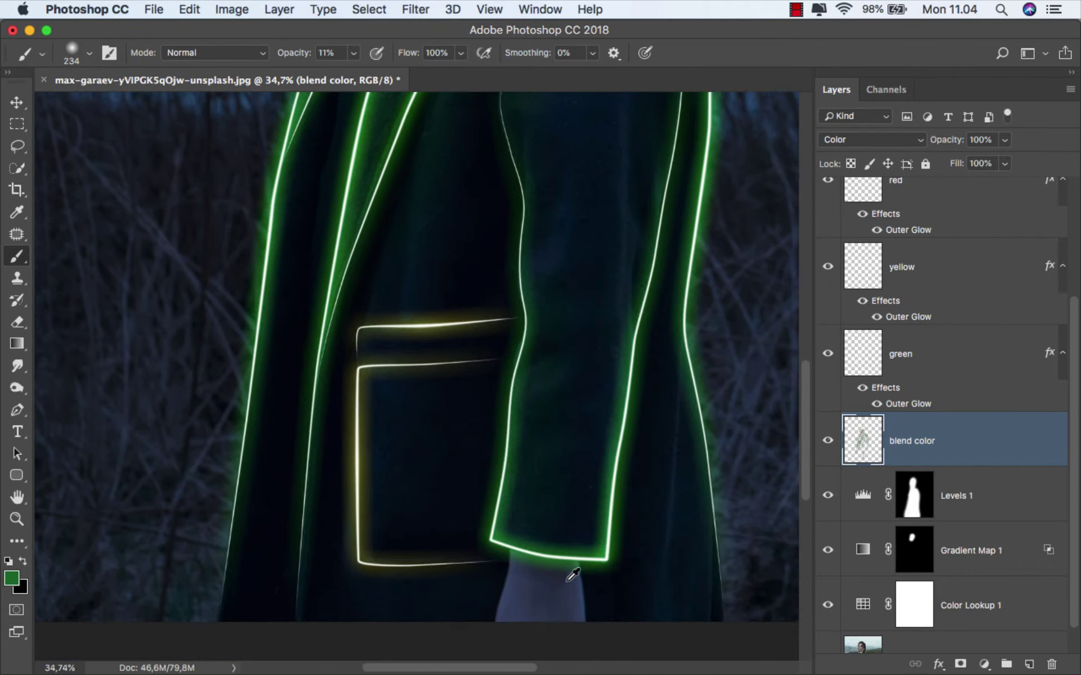
{"action": "mouse_move", "coordinate": [544, 579]}
{"action": "left_mouse_down"}
{"action": "mouse_move", "coordinate": [557, 580]}
{"action": "mouse_move", "coordinate": [556, 597]}
{"action": "left_mouse_up"}
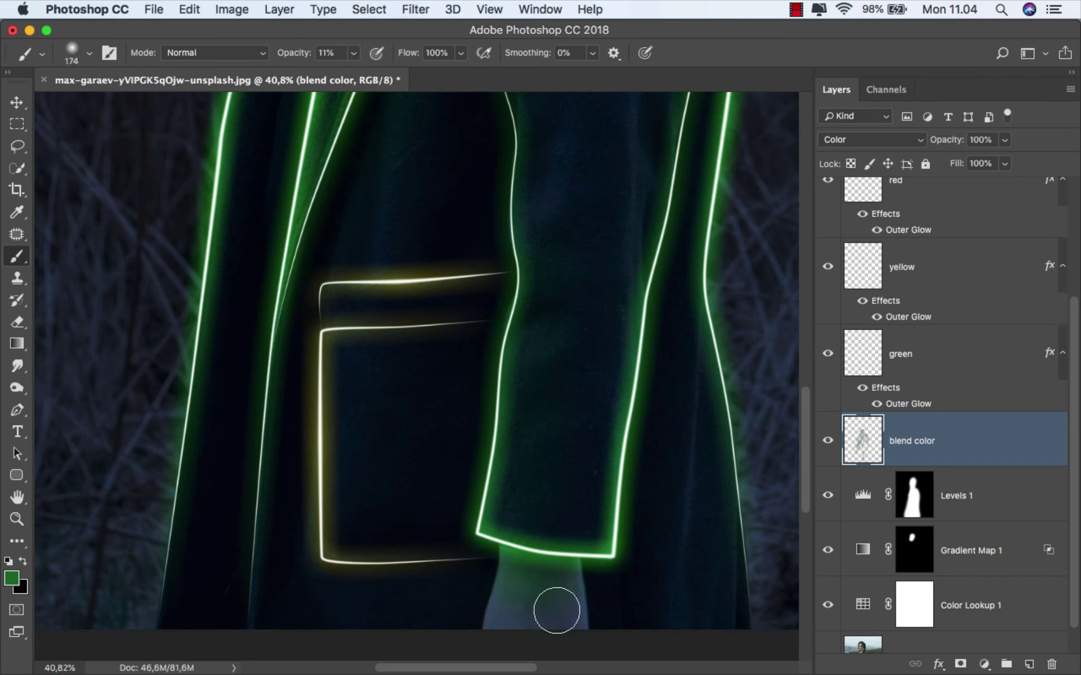
{"action": "left_click_drag", "start_coordinate": [579, 550], "coordinate": [580, 506]}
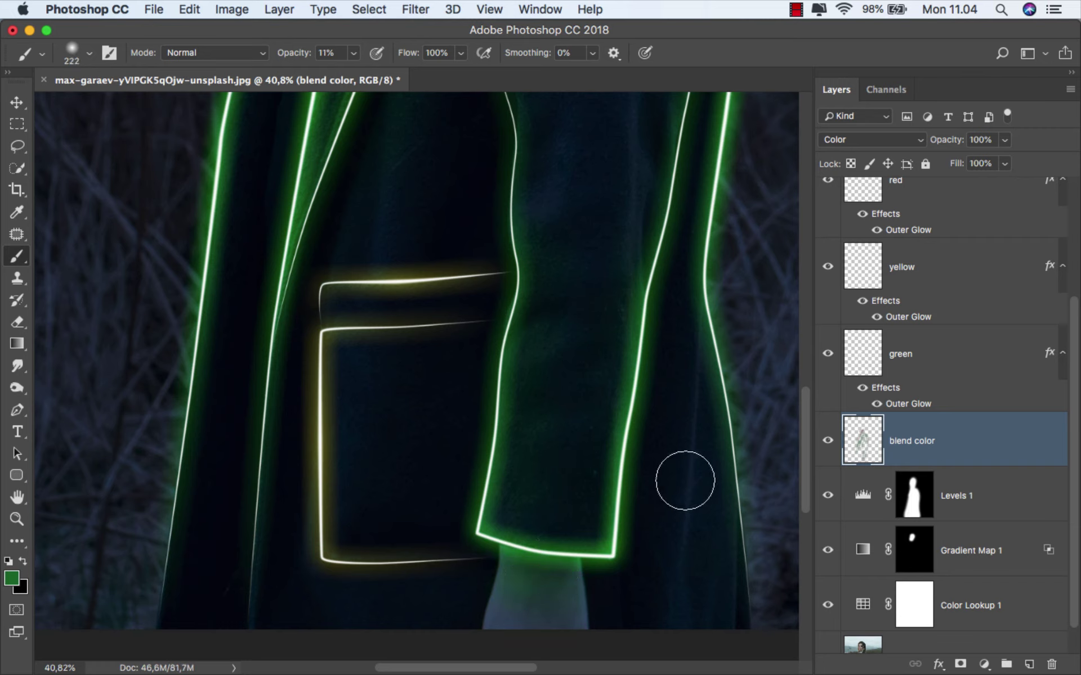
{"action": "left_click_drag", "start_coordinate": [687, 477], "coordinate": [694, 371]}
- Enlarge the brush to 331 px and spread the green tint across the whole sleeve
{"action": "scroll", "coordinate": [680, 505], "scroll_direction": "up", "scroll_amount": 5}
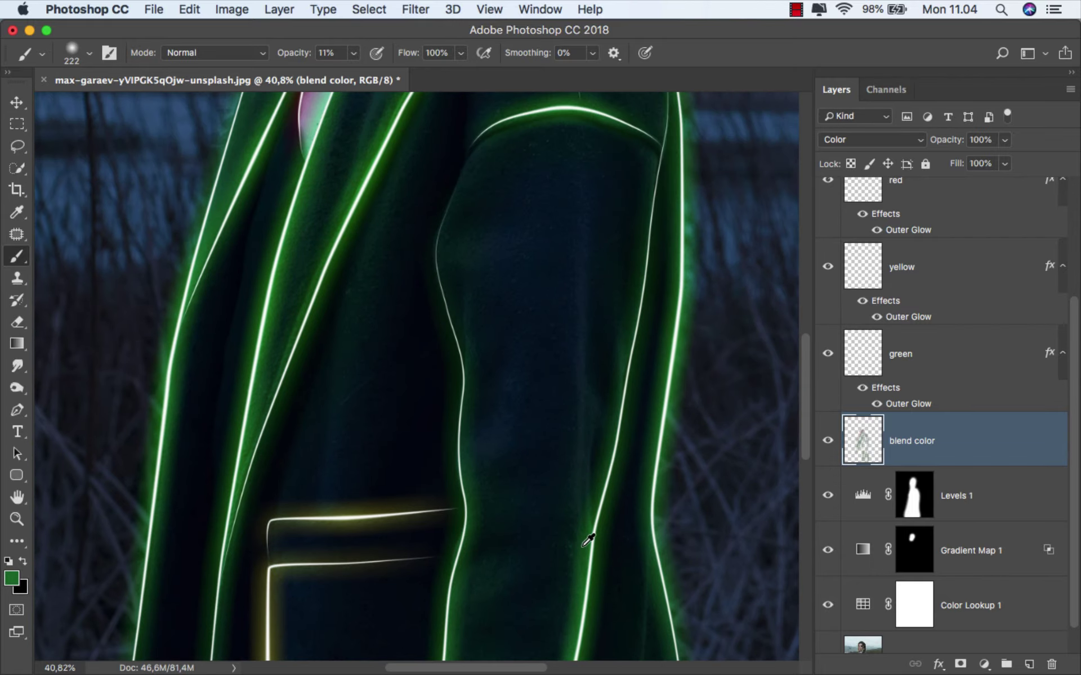
{"action": "scroll", "coordinate": [588, 540], "scroll_direction": "down", "scroll_amount": 2}
{"action": "mouse_move", "coordinate": [591, 507]}
{"action": "left_mouse_down"}
{"action": "mouse_move", "coordinate": [603, 506]}
{"action": "mouse_move", "coordinate": [542, 514]}
{"action": "left_mouse_up"}
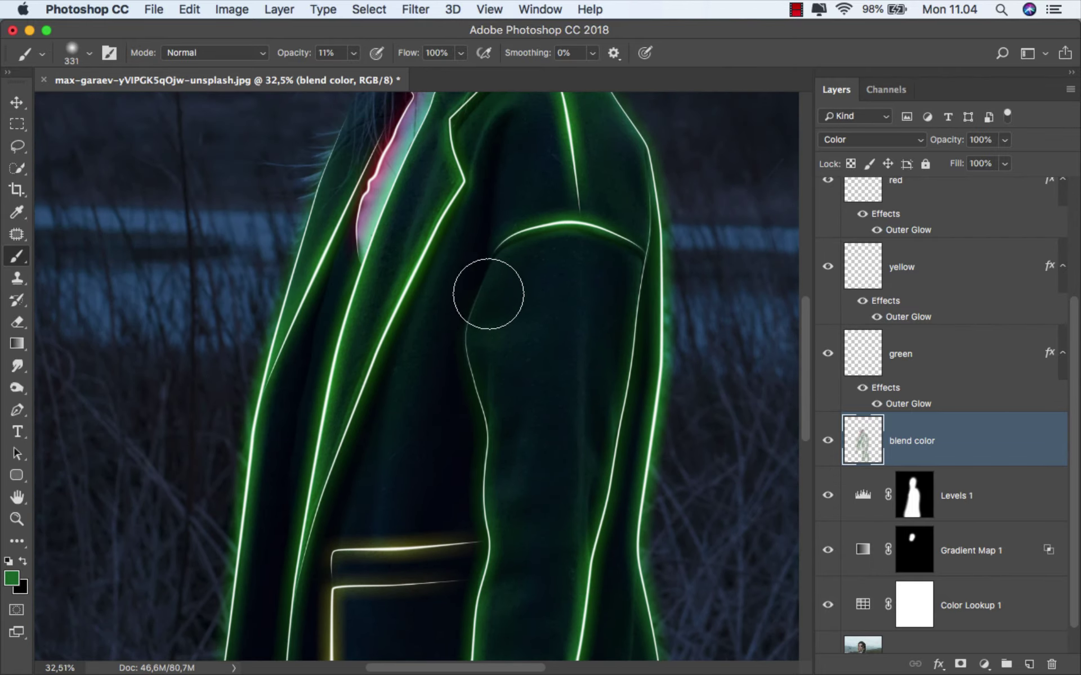
- Sample the yellow glow at the coat pocket and tint the fabric around the pocket lines with a 200 px brush
{"action": "scroll", "coordinate": [526, 366], "scroll_direction": "up", "scroll_amount": 4}
{"action": "left_click", "coordinate": [524, 378], "text": "alt"}
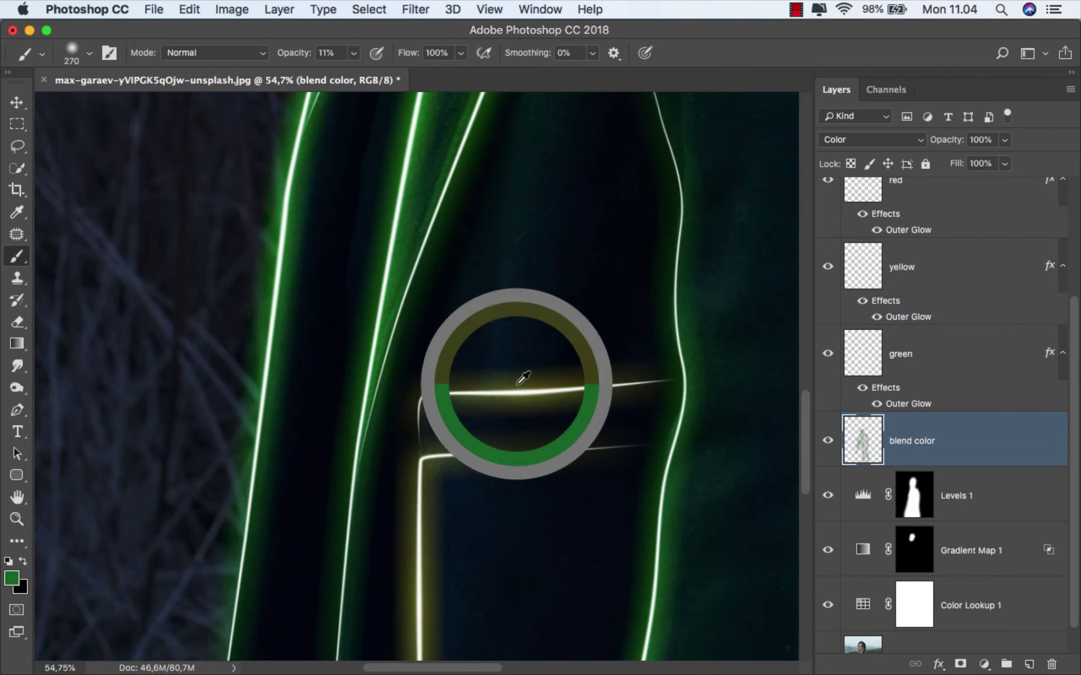
{"action": "mouse_move", "coordinate": [524, 378]}
{"action": "left_mouse_down"}
{"action": "mouse_move", "coordinate": [529, 393]}
{"action": "mouse_move", "coordinate": [579, 381]}
{"action": "left_mouse_up"}
{"action": "scroll", "coordinate": [506, 355], "scroll_direction": "down", "scroll_amount": 3}
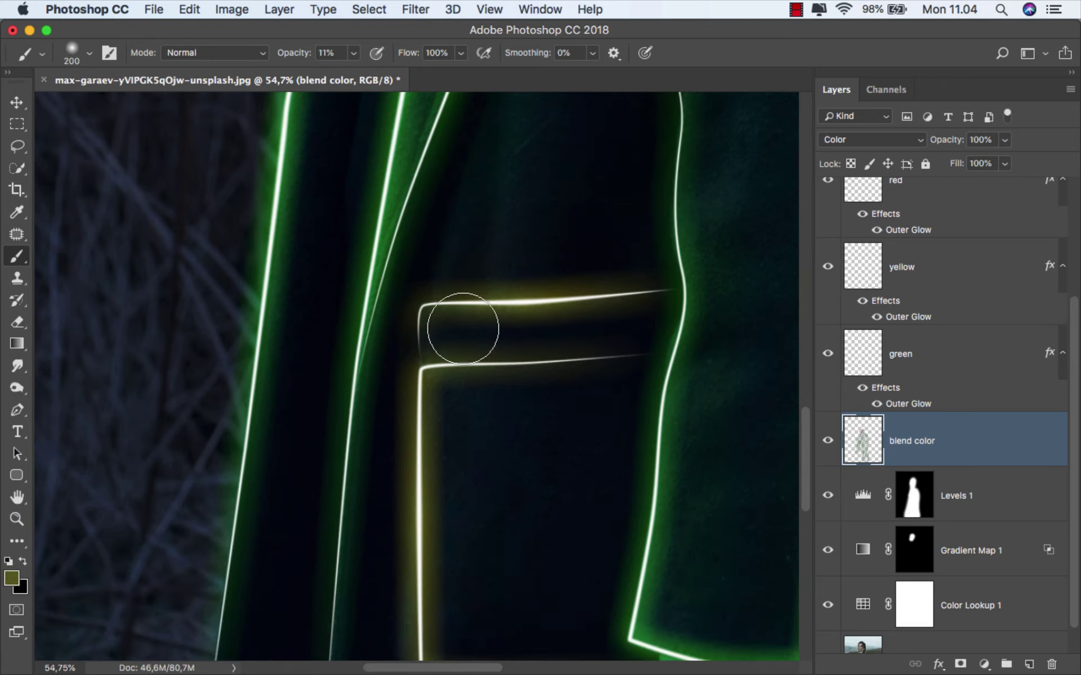
{"action": "left_click_drag", "start_coordinate": [425, 376], "coordinate": [427, 413]}
{"action": "scroll", "coordinate": [417, 499], "scroll_direction": "down", "scroll_amount": 3}
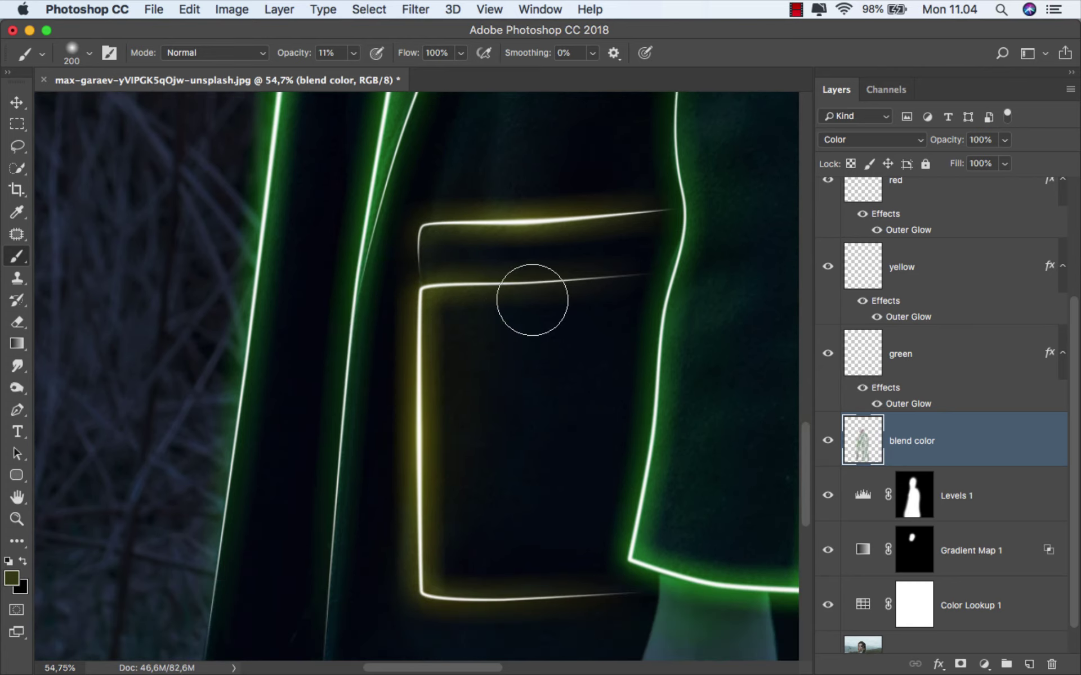
{"action": "scroll", "coordinate": [473, 379], "scroll_direction": "down", "scroll_amount": 5}
{"action": "left_click_drag", "start_coordinate": [473, 379], "coordinate": [446, 521]}
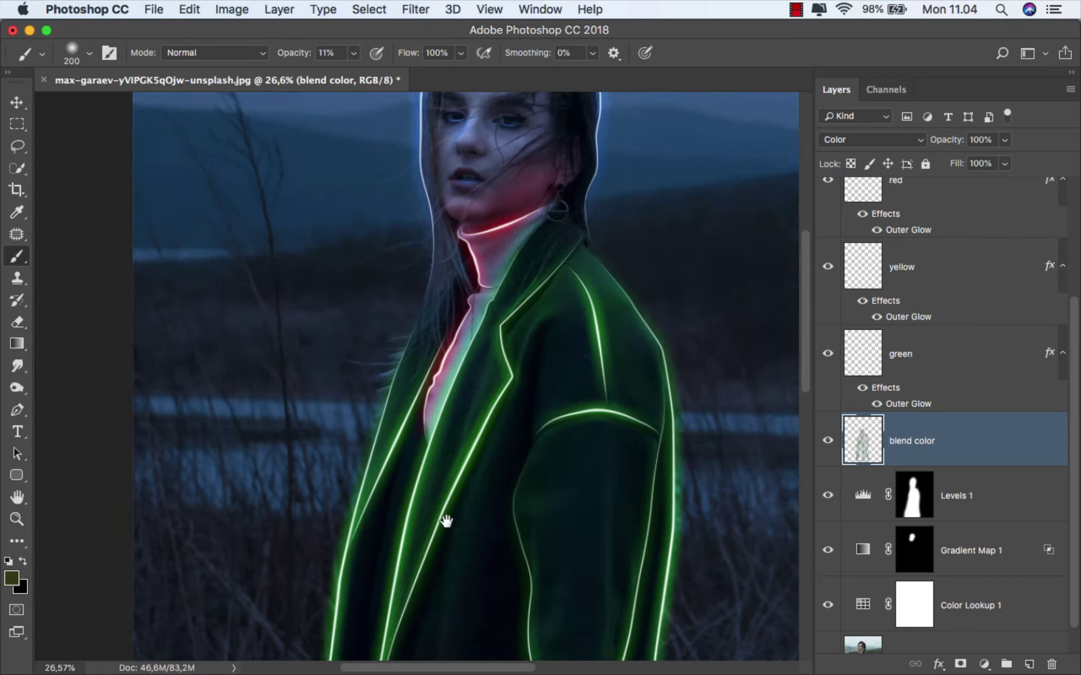
- Sample the blue glow above the head and tint the hair along the crown outline with a 134 to 143 px brush
{"action": "scroll", "coordinate": [424, 241], "scroll_direction": "up", "scroll_amount": 3}
{"action": "scroll", "coordinate": [437, 188], "scroll_direction": "up", "scroll_amount": 6}
{"action": "left_click", "coordinate": [378, 246], "text": "alt"}
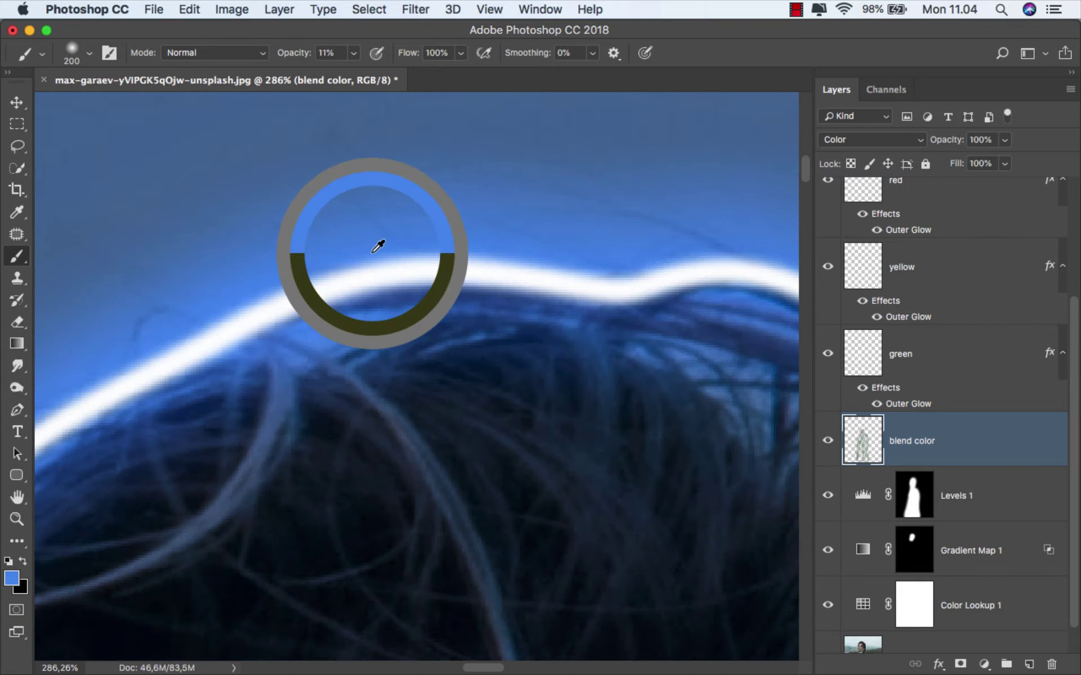
{"action": "scroll", "coordinate": [378, 246], "scroll_direction": "down", "scroll_amount": 6}
{"action": "left_click_drag", "start_coordinate": [522, 330], "coordinate": [507, 330]}
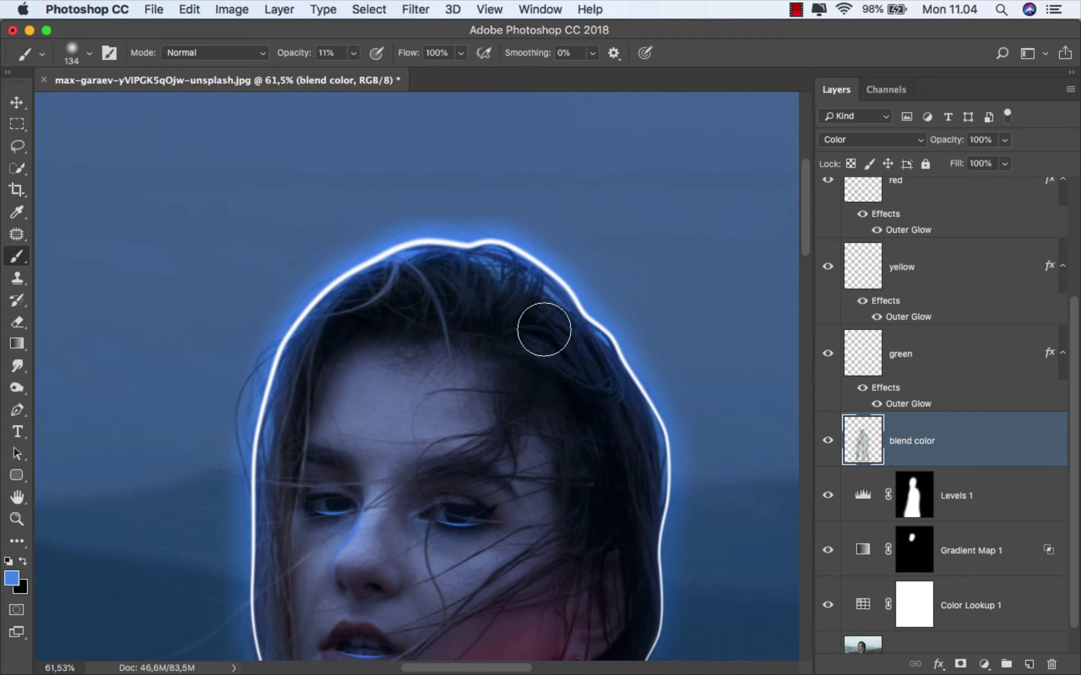
{"action": "scroll", "coordinate": [543, 330], "scroll_direction": "down", "scroll_amount": 2}
{"action": "left_click_drag", "start_coordinate": [451, 297], "coordinate": [474, 297]}
{"action": "left_click_drag", "start_coordinate": [327, 300], "coordinate": [316, 301]}
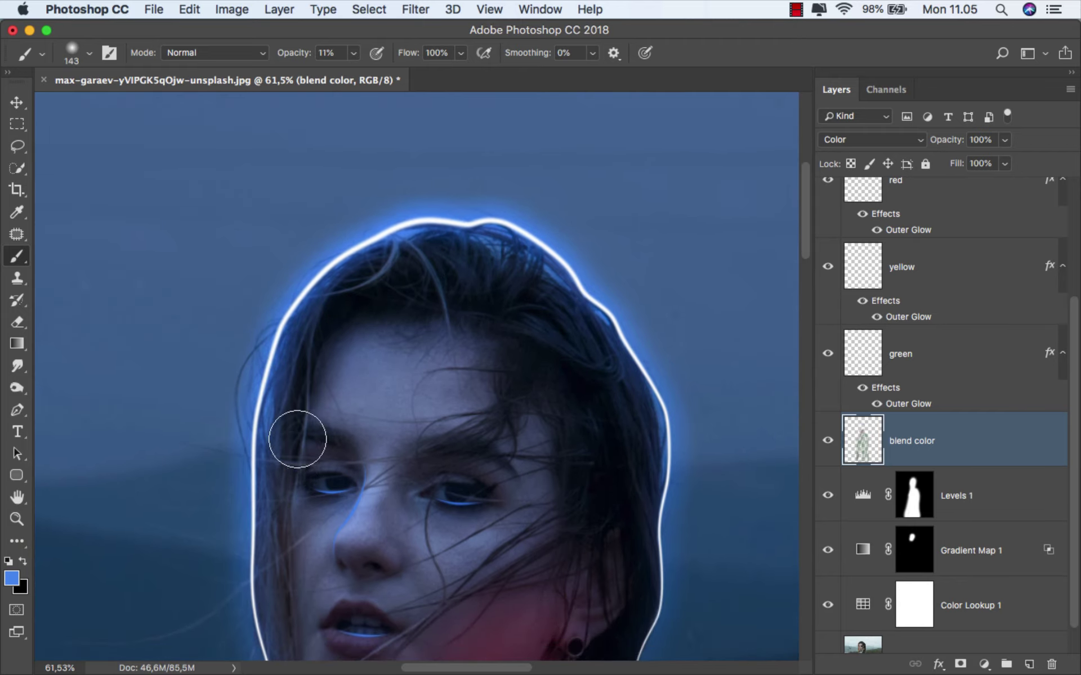
- Reduce the brush to 86 px and paint the blue tint down the long hair on the left side of the face
{"action": "scroll", "coordinate": [297, 437], "scroll_direction": "down", "scroll_amount": 3}
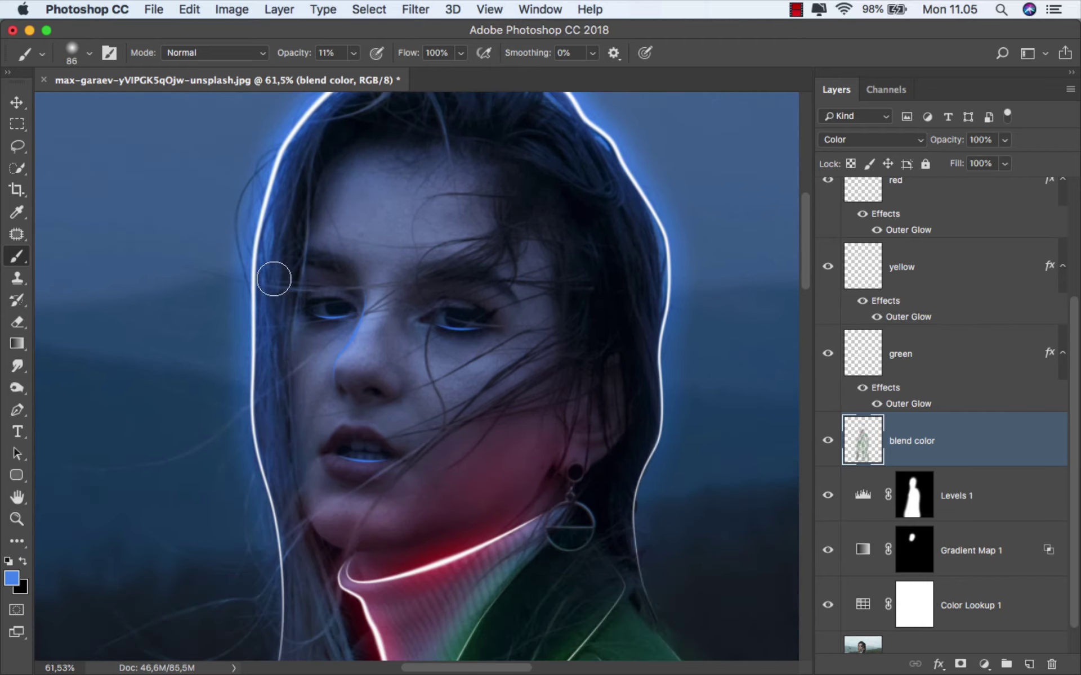
{"action": "scroll", "coordinate": [274, 278], "scroll_direction": "down", "scroll_amount": 2}
{"action": "scroll", "coordinate": [296, 580], "scroll_direction": "down", "scroll_amount": 4}
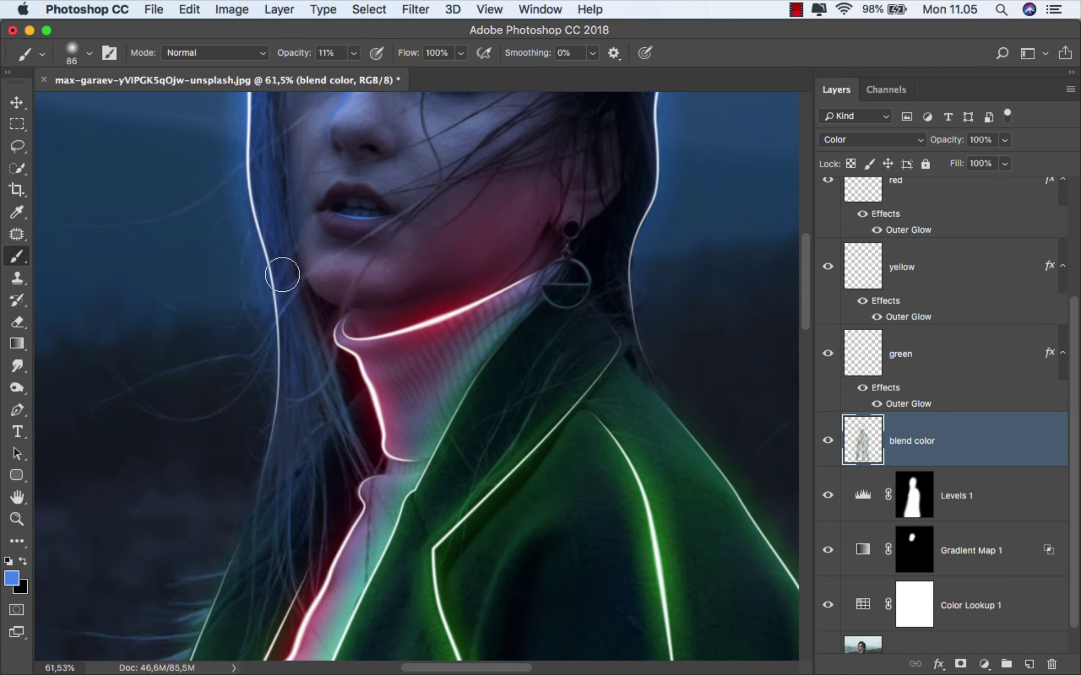
- Tint the hair inside the right outline blue, from beside the ear up to the crown, enlarging the brush to 115 px
{"action": "scroll", "coordinate": [621, 484], "scroll_direction": "up", "scroll_amount": 6}
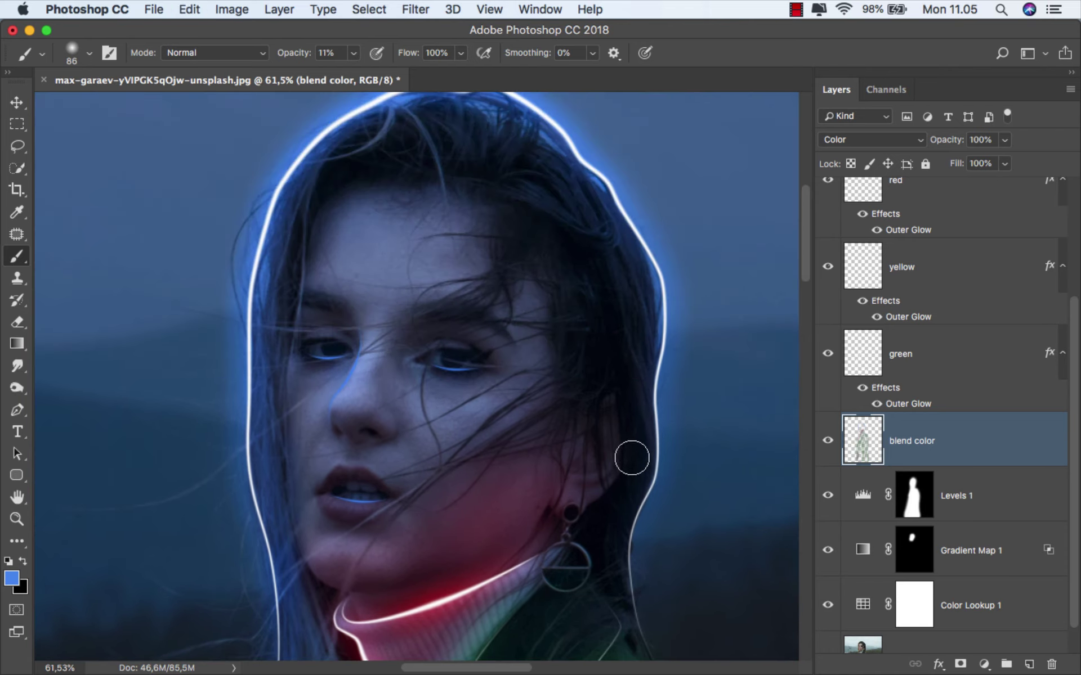
{"action": "scroll", "coordinate": [622, 467], "scroll_direction": "down", "scroll_amount": 3}
{"action": "key", "text": "bracketright"}
{"action": "key", "text": "bracketright"}
{"action": "scroll", "coordinate": [627, 403], "scroll_direction": "up", "scroll_amount": 5}
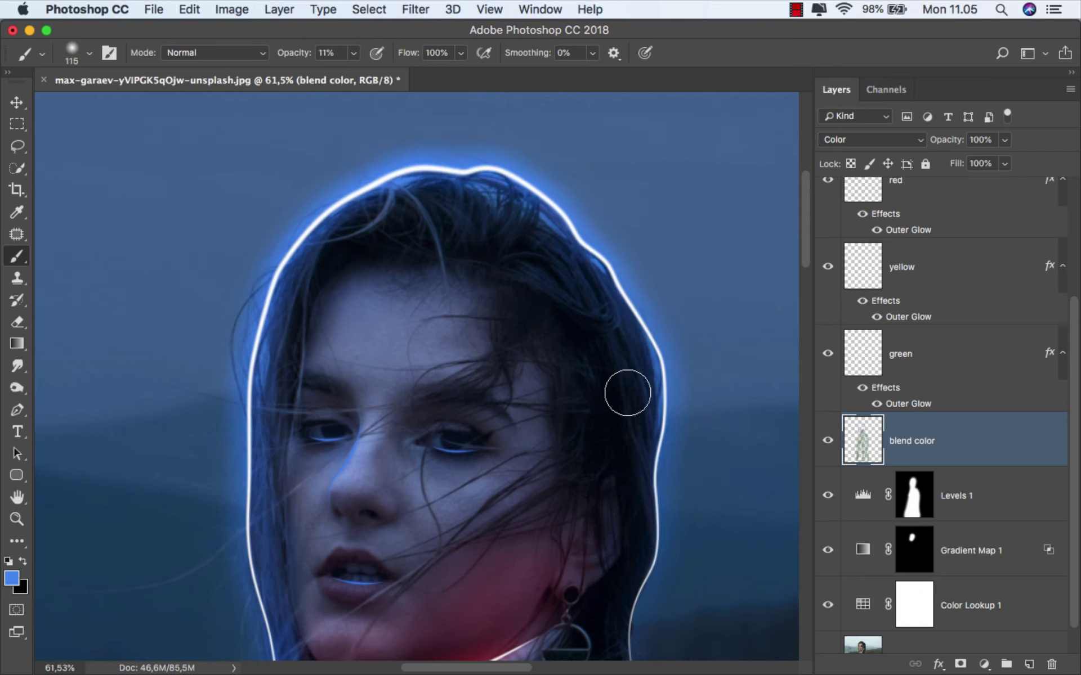
- Compare the whole image with and without the blend color layer, and against the original Background alone
{"action": "scroll", "coordinate": [483, 241], "scroll_direction": "down", "scroll_amount": 5, "text": "alt"}
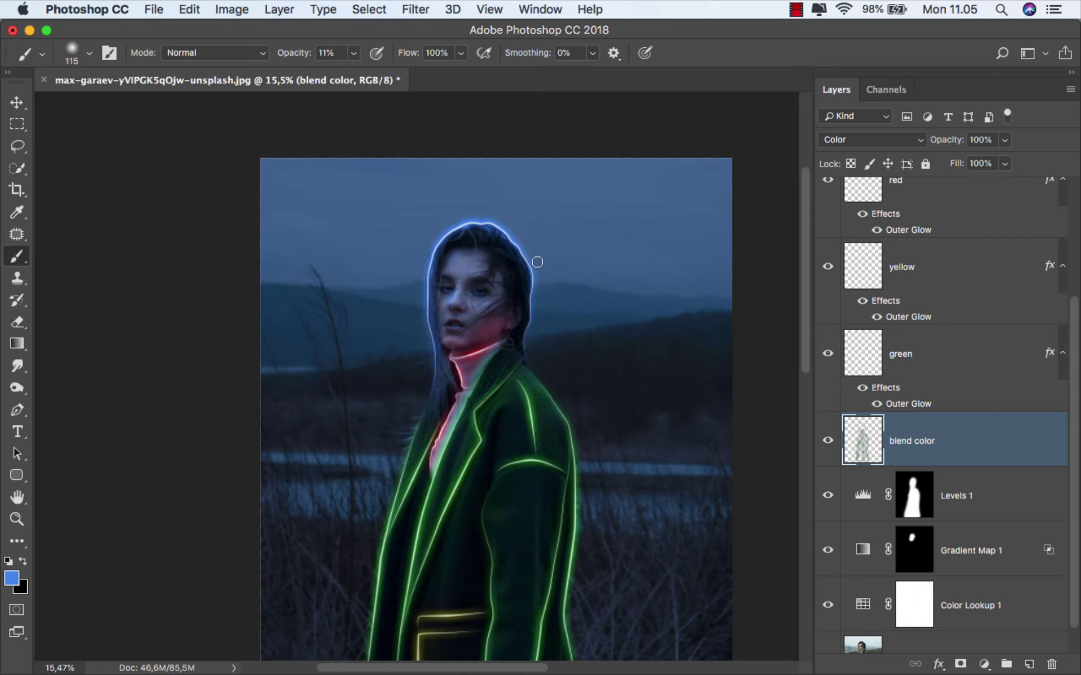
{"action": "key", "text": "super+0"}
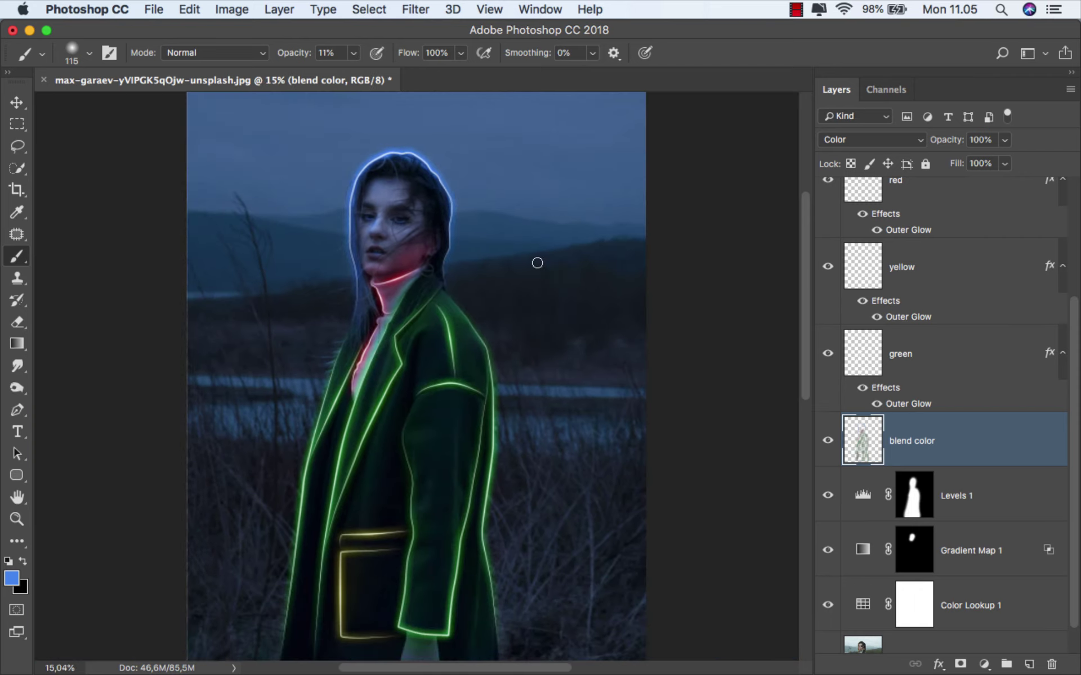
{"action": "left_click", "coordinate": [829, 444]}
{"action": "scroll", "coordinate": [1066, 589], "scroll_direction": "down", "scroll_amount": 2}
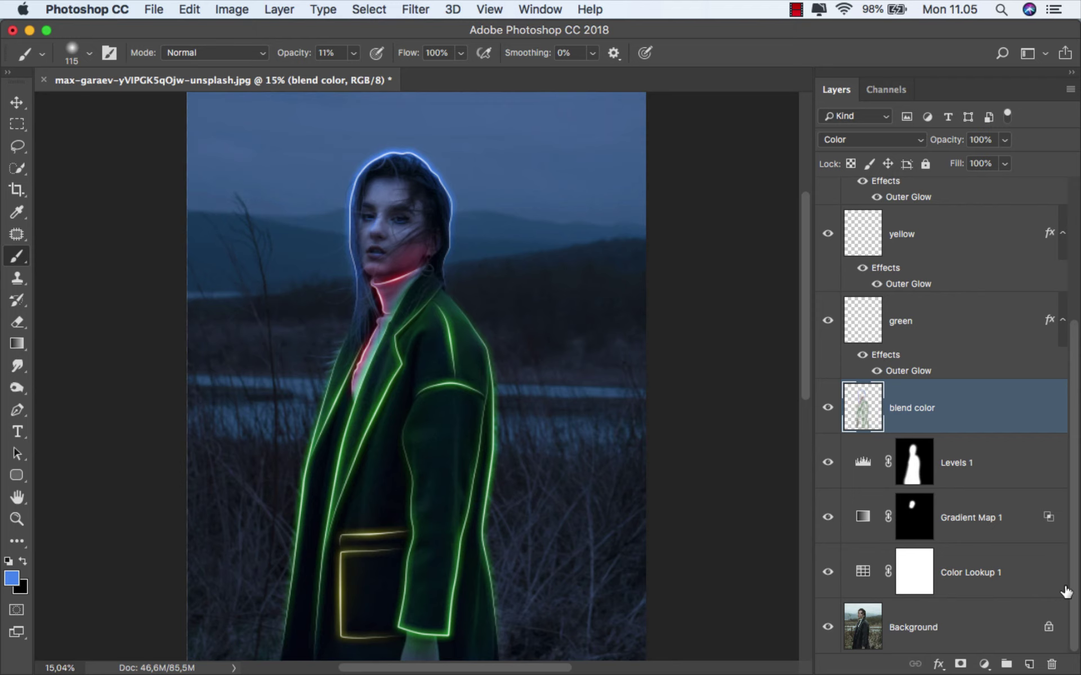
{"action": "left_click", "coordinate": [828, 629], "text": "alt"}
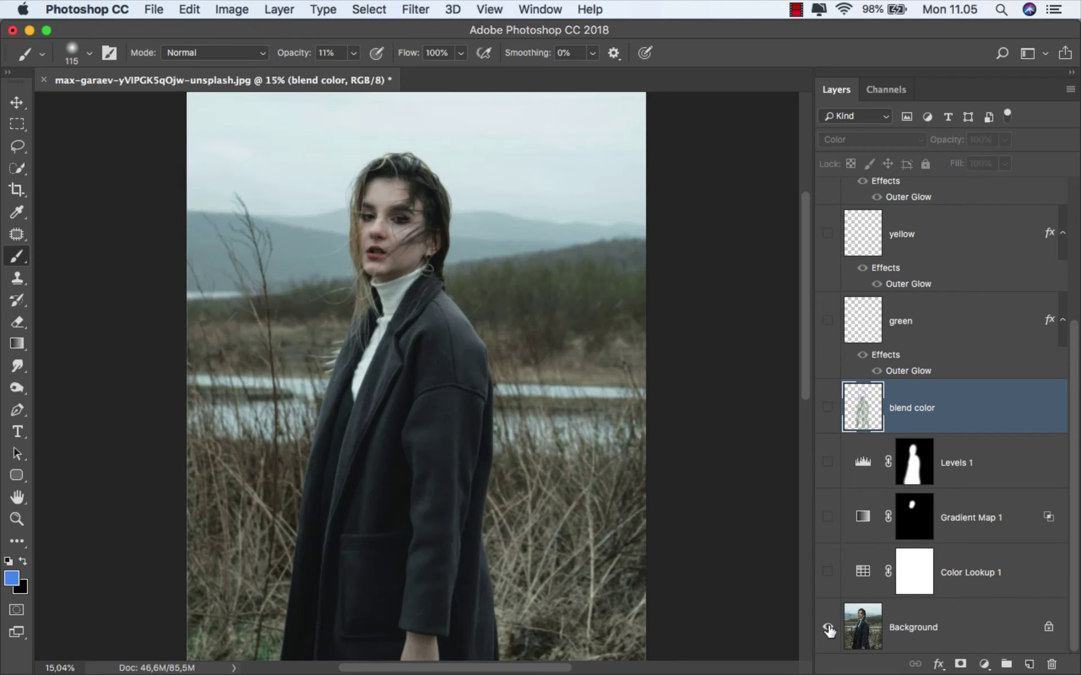
{"action": "left_click", "coordinate": [829, 630], "text": "alt"}
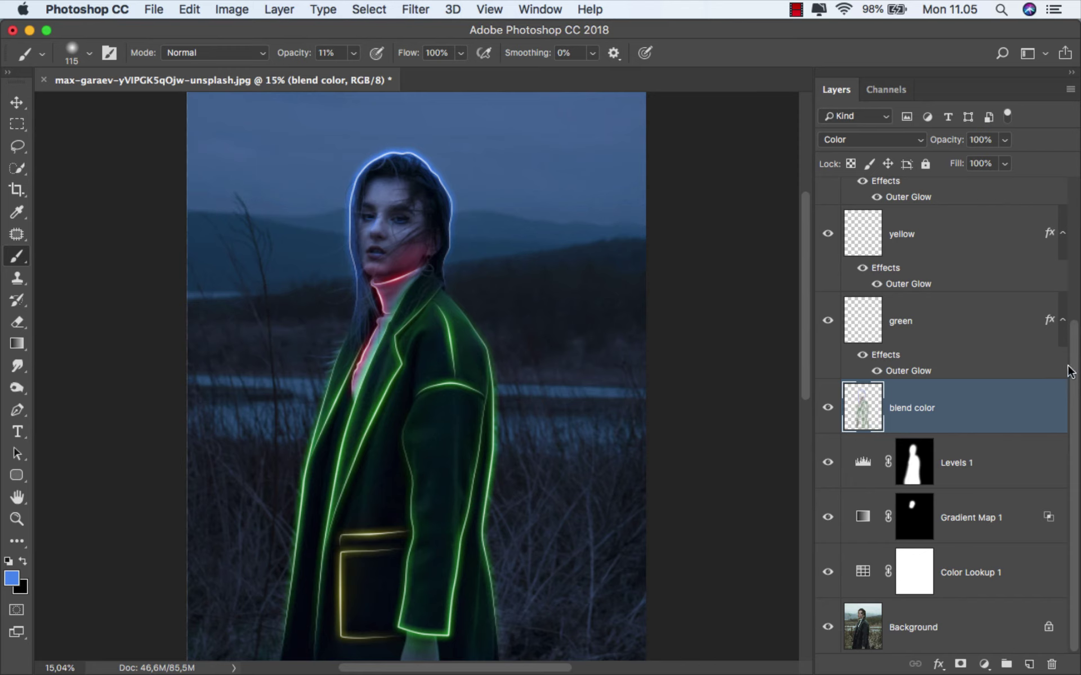
- Select the Color Fill 1 layer at the top of the layer stack
{"action": "left_click_drag", "start_coordinate": [1073, 356], "coordinate": [1073, 197]}
{"action": "left_click", "coordinate": [1022, 201]}
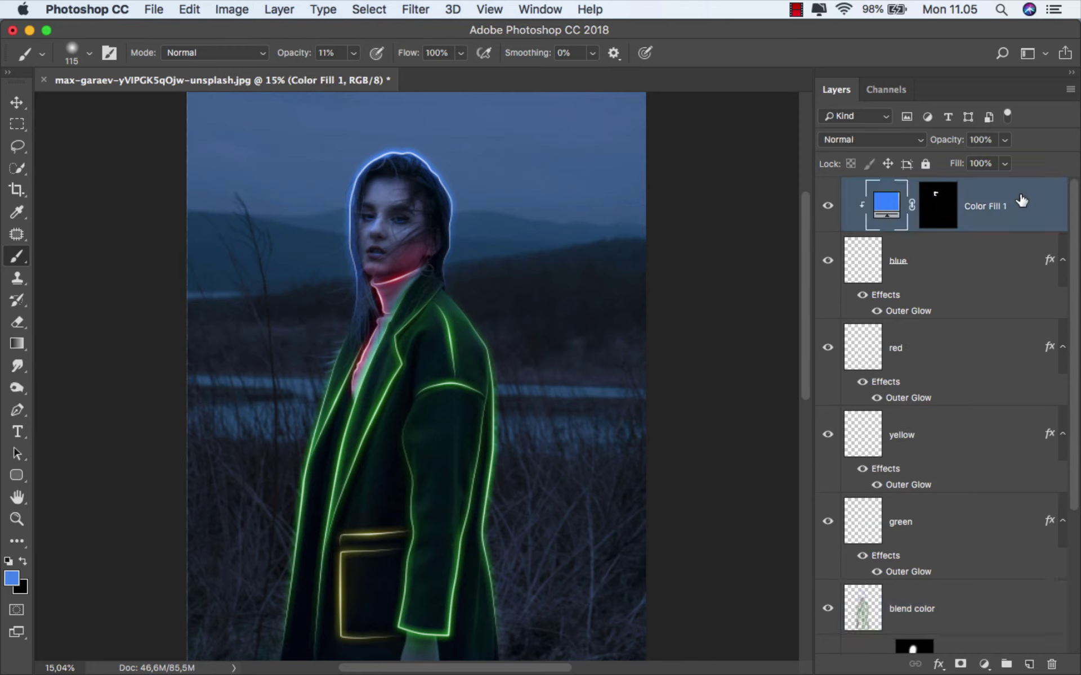